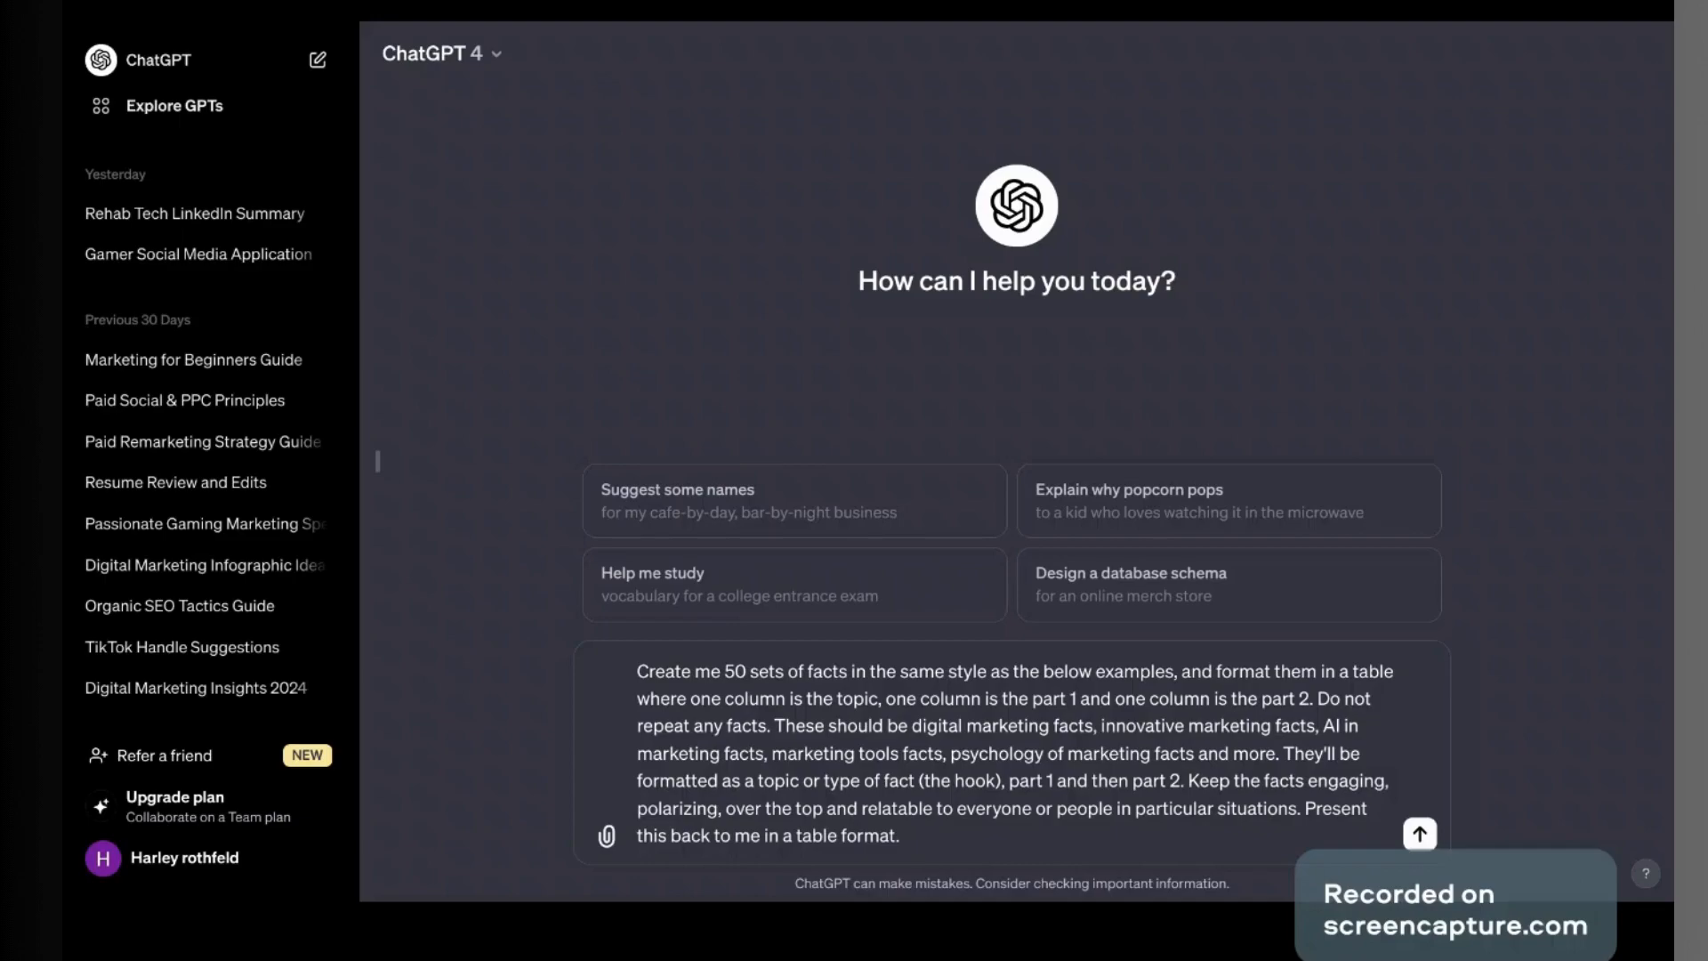
Step: Ask ChatGPT for 50 engaging digital marketing facts in a topic / part 1 / part 2 table
key(Return)
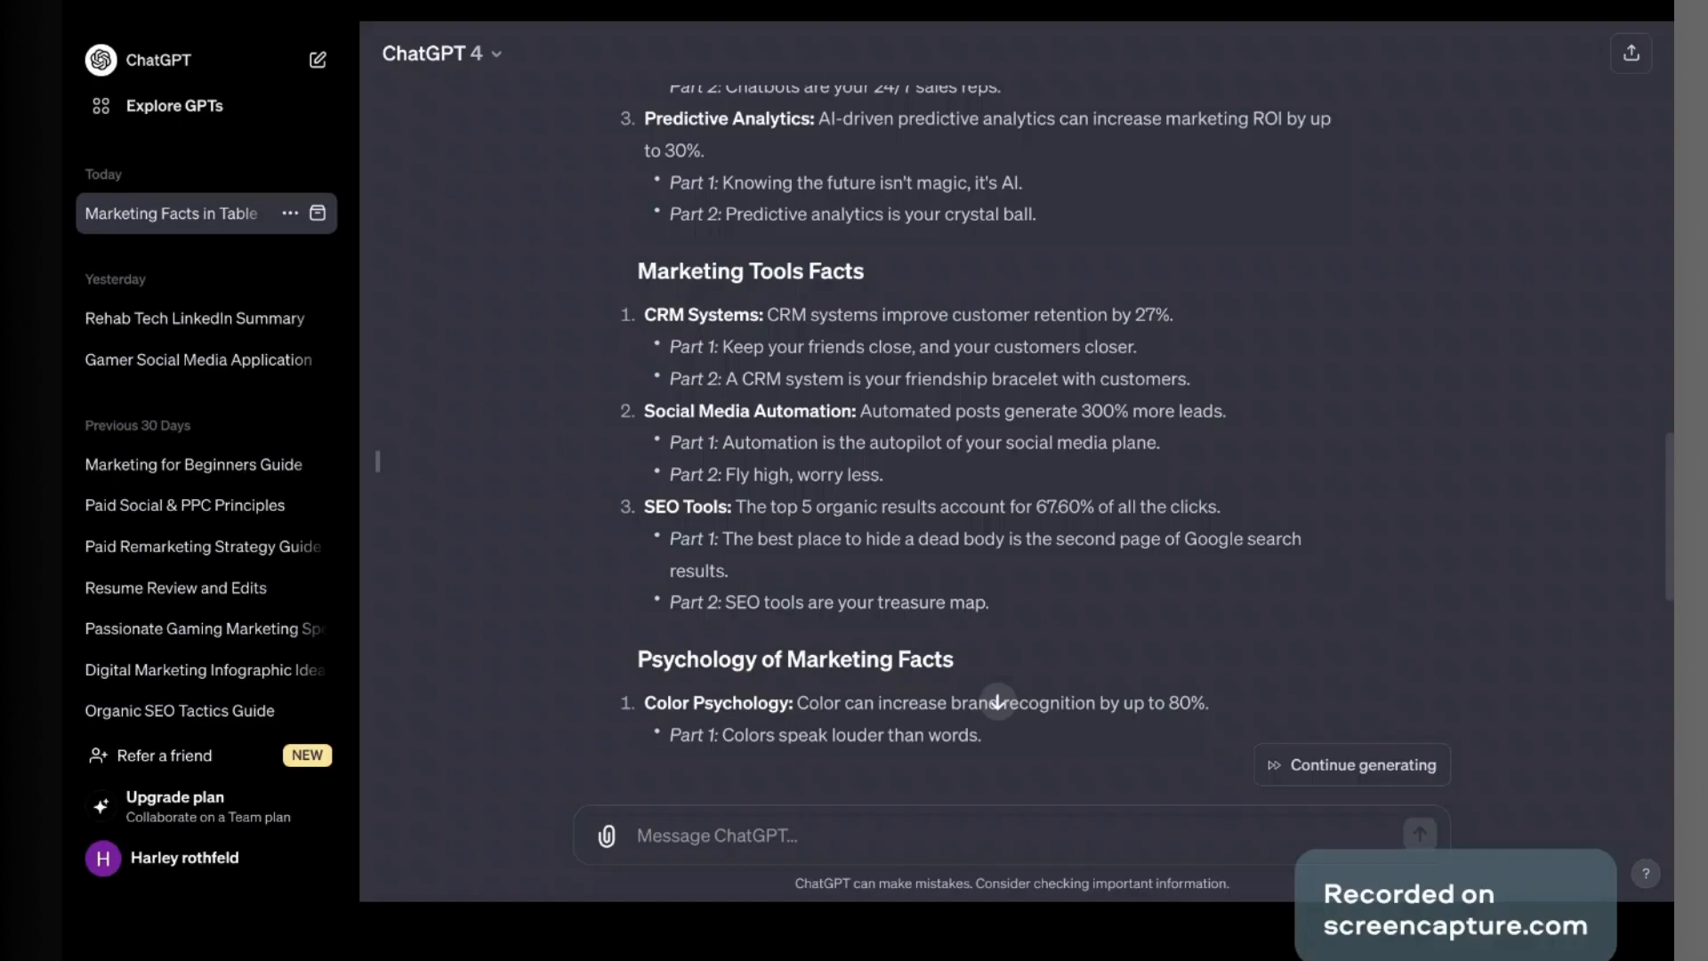
Step: Resume the cut-off facts reply, stop it, and send 'Proceed with table formatting'
scroll(978, 445, down, 6)
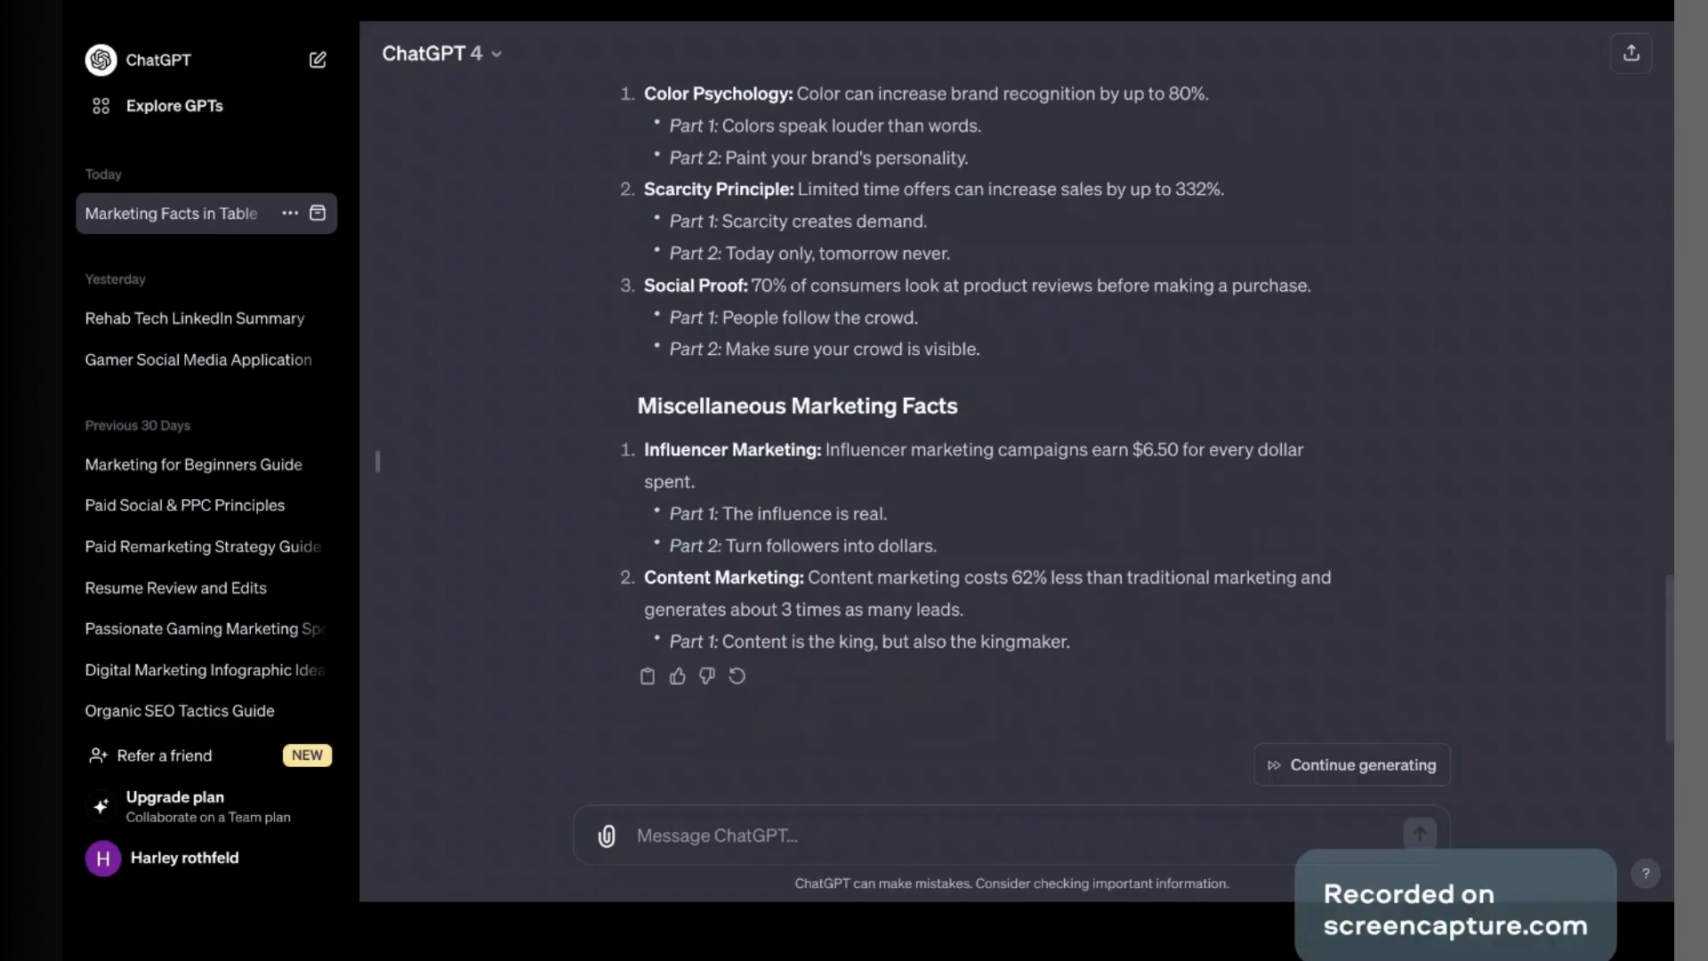
click(1433, 770)
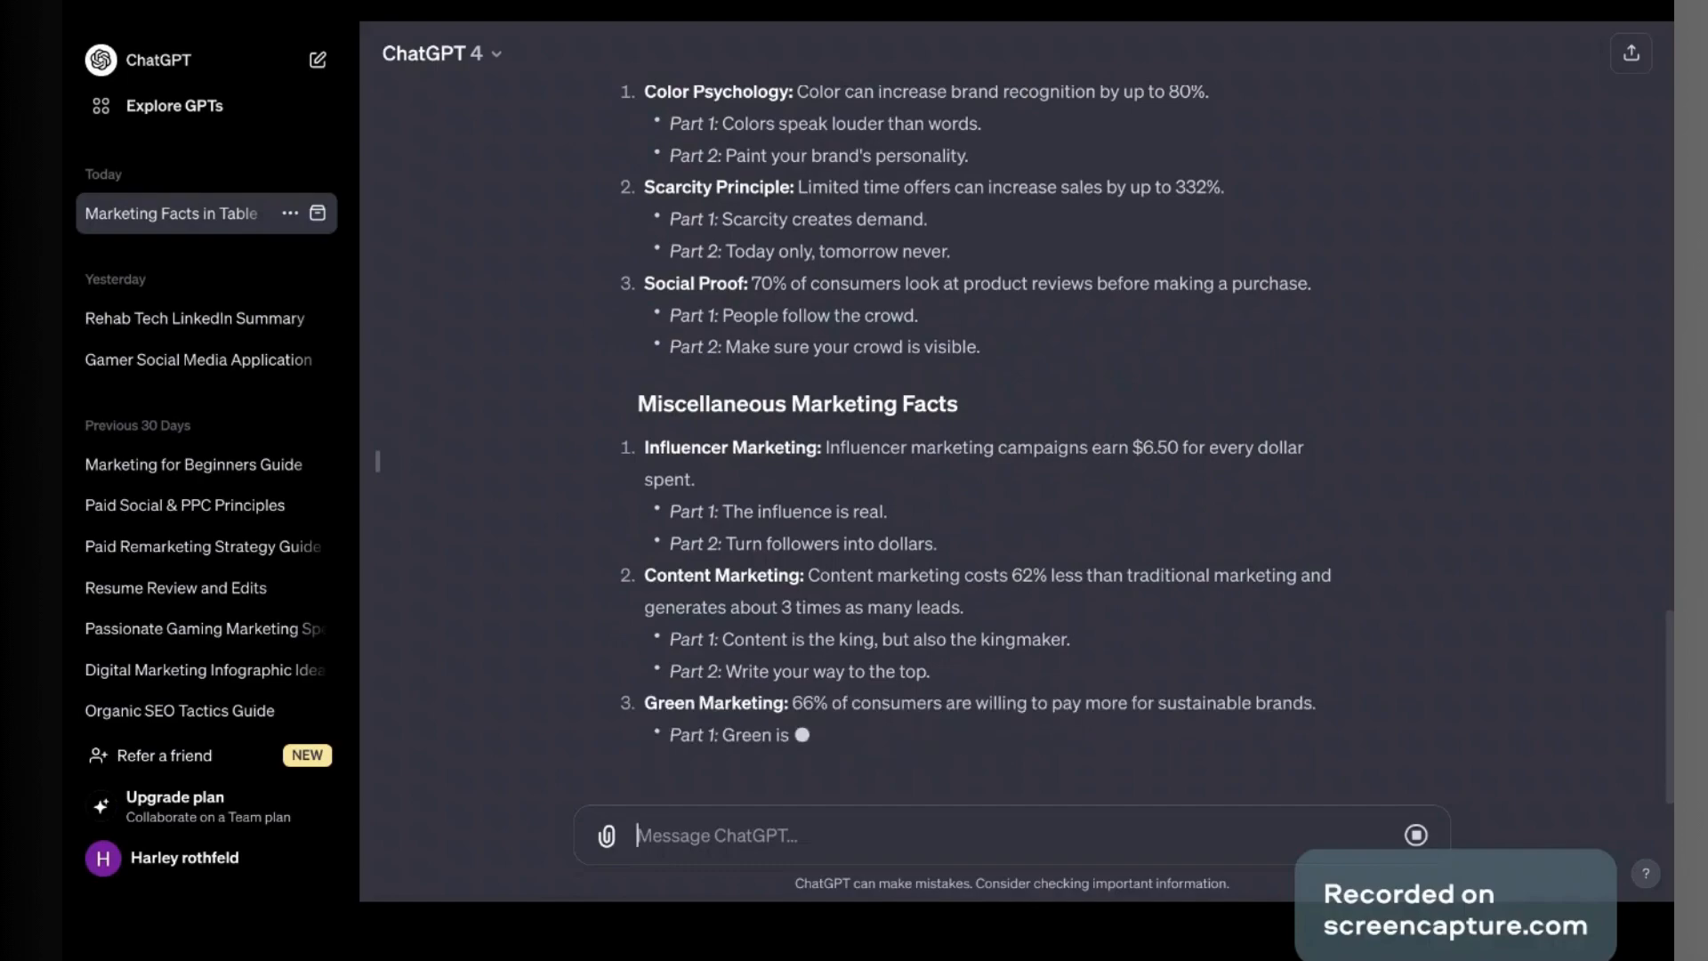
text(fvew3)
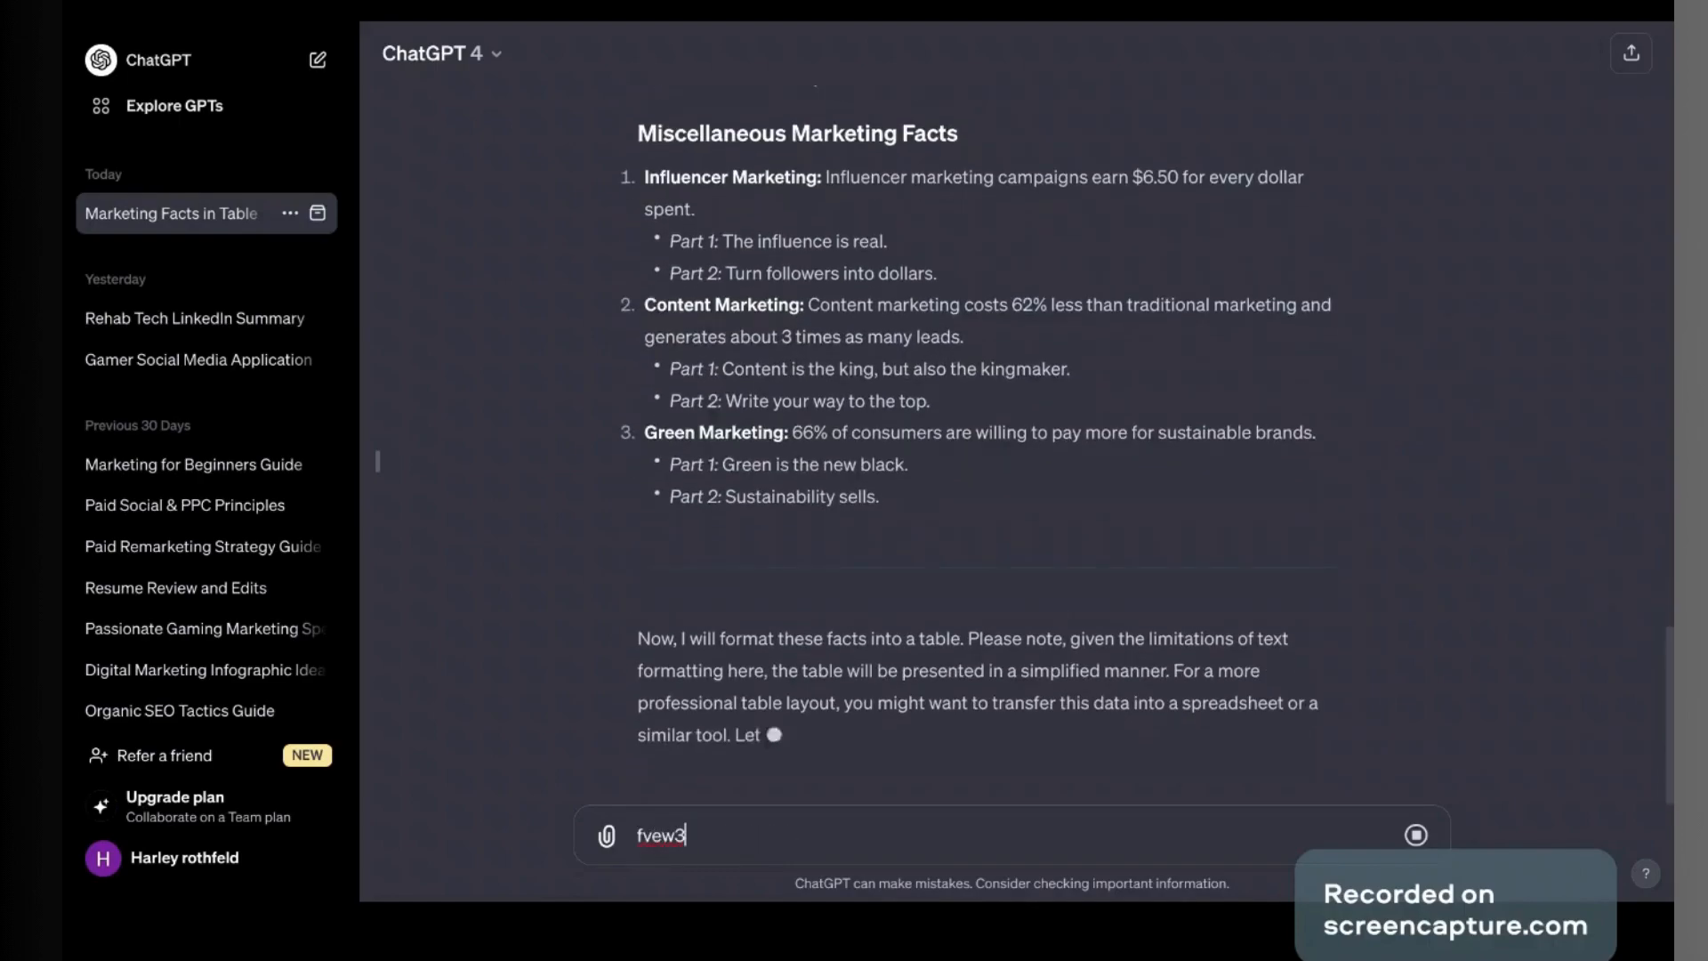
key(BackSpace)
key(BackSpace)
key(BackSpace)
key(BackSpace)
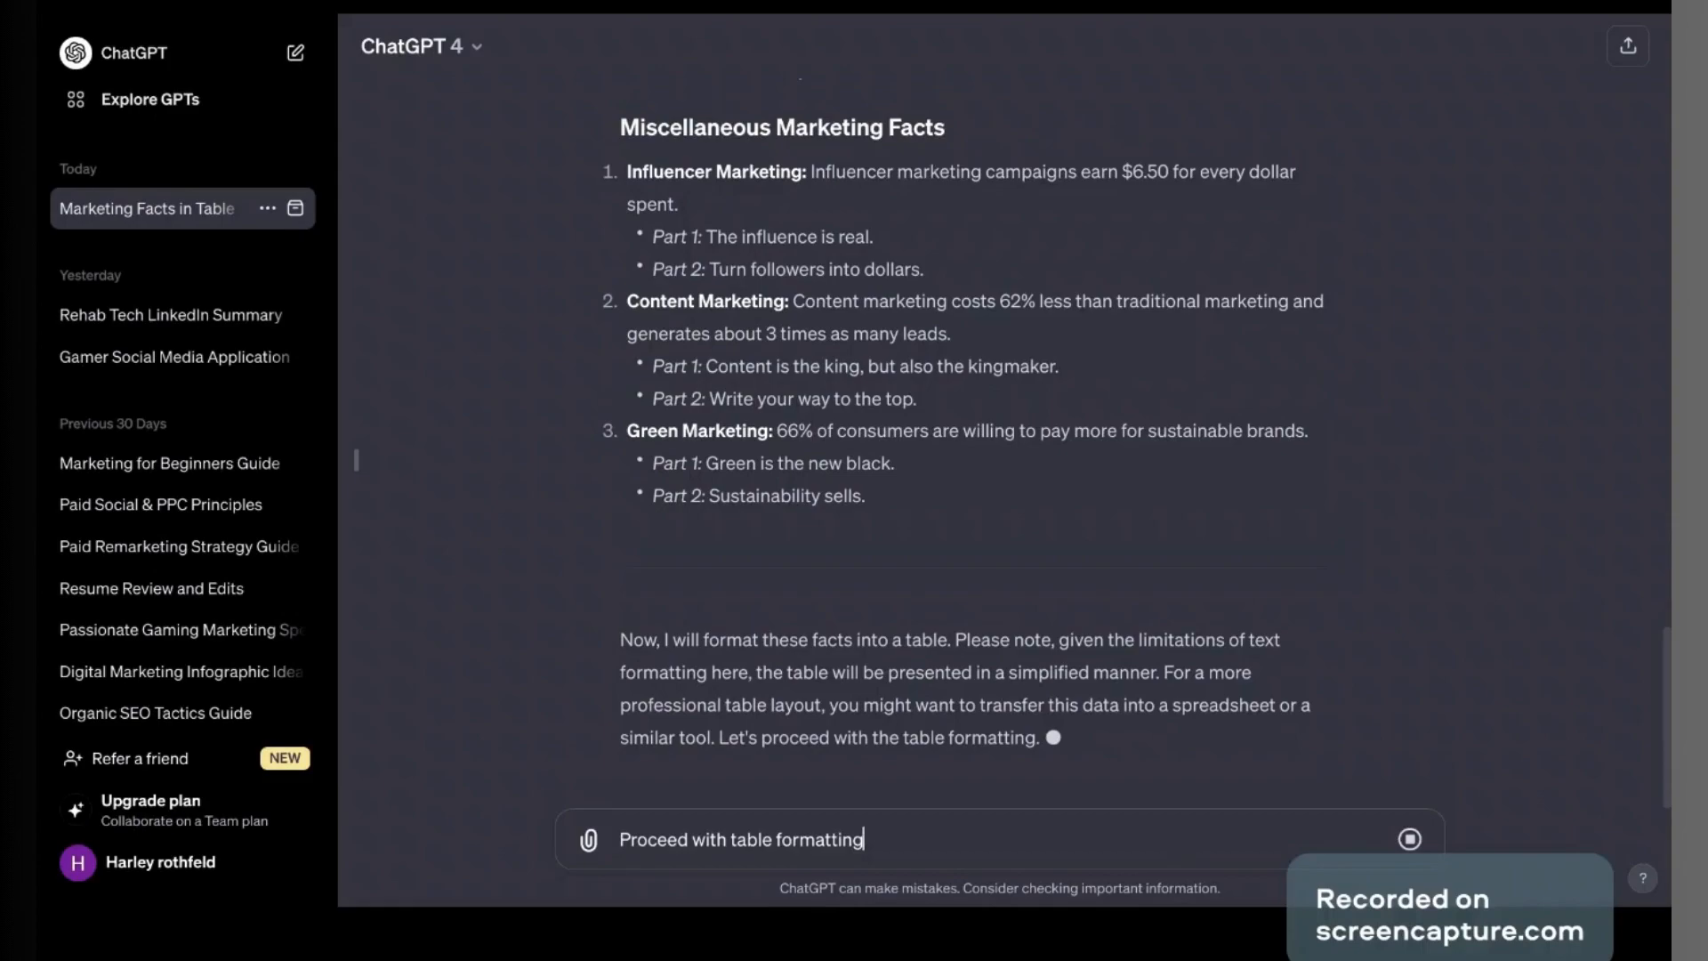
click(1409, 839)
key(Return)
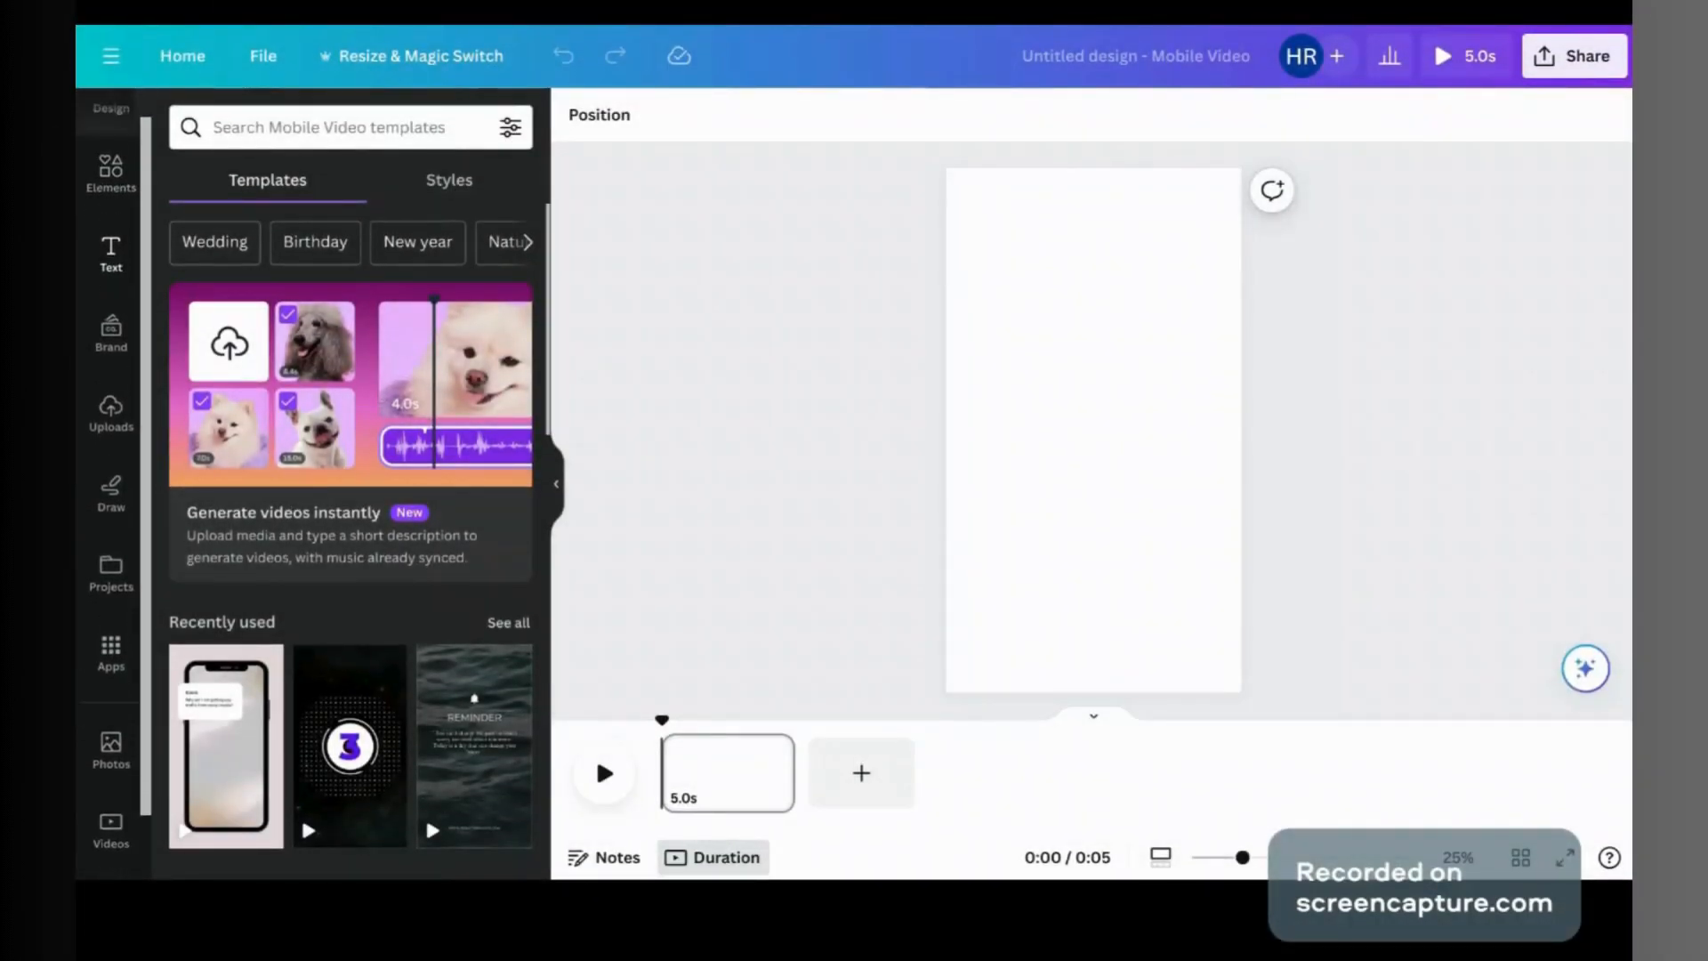
Step: Search Canva's videos for 'technology' and add the 17-second circuit-board clip to the page
click(110, 205)
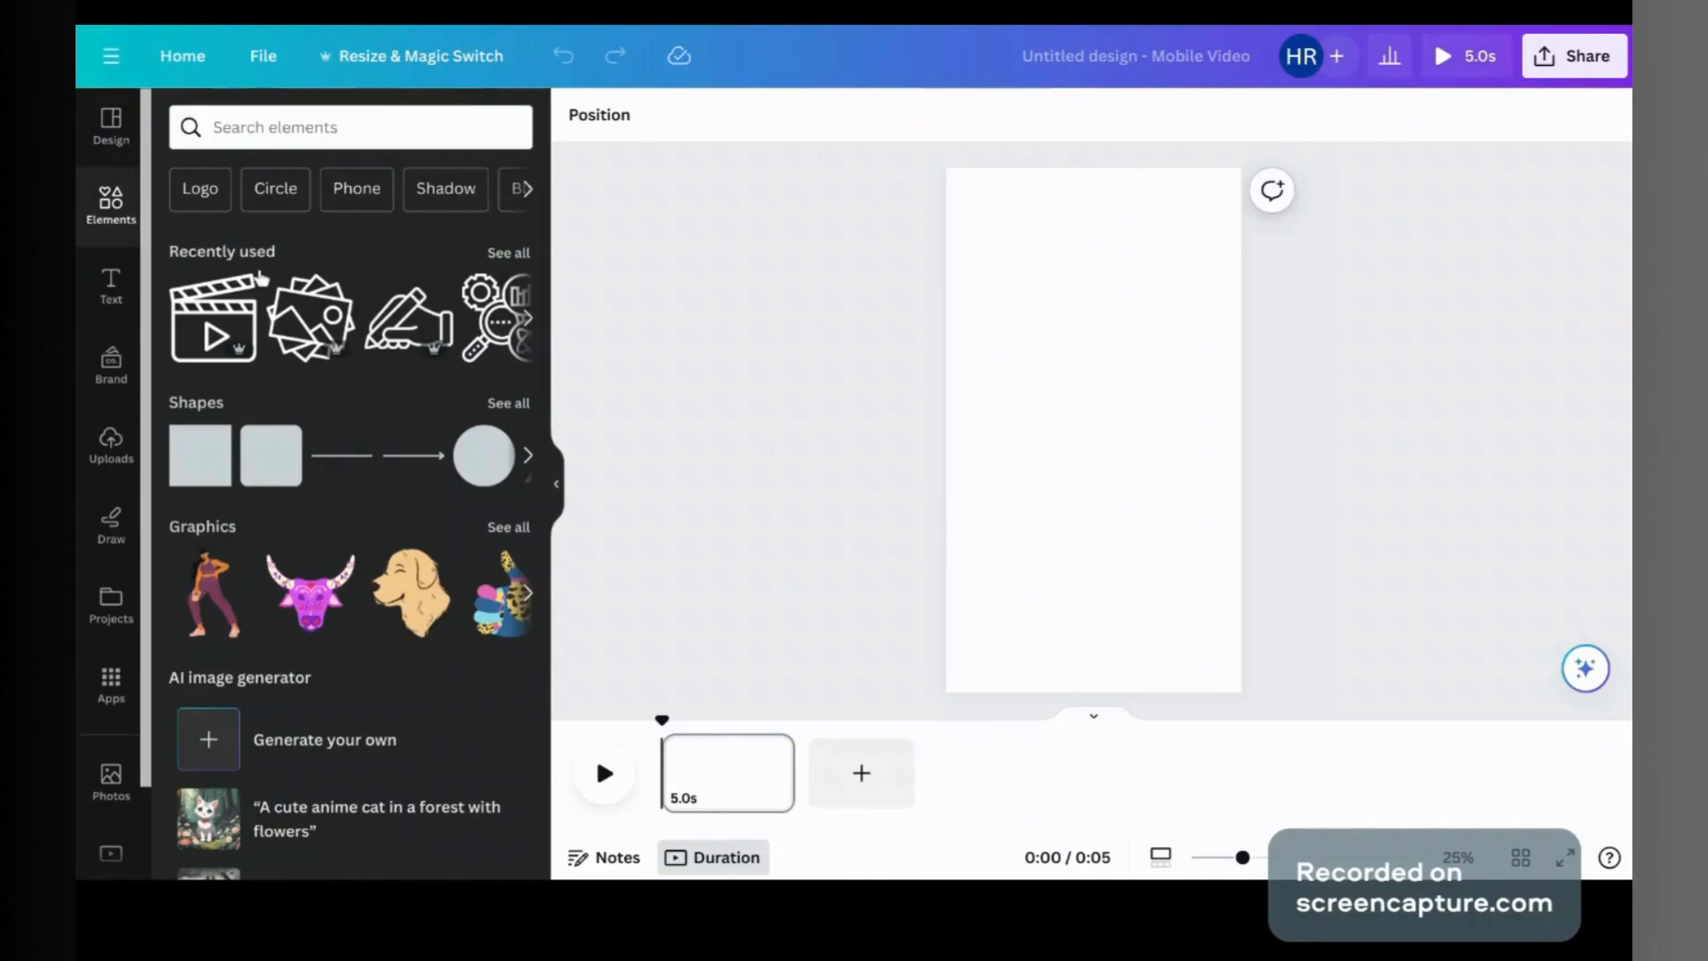
scroll(484, 408, down, 10)
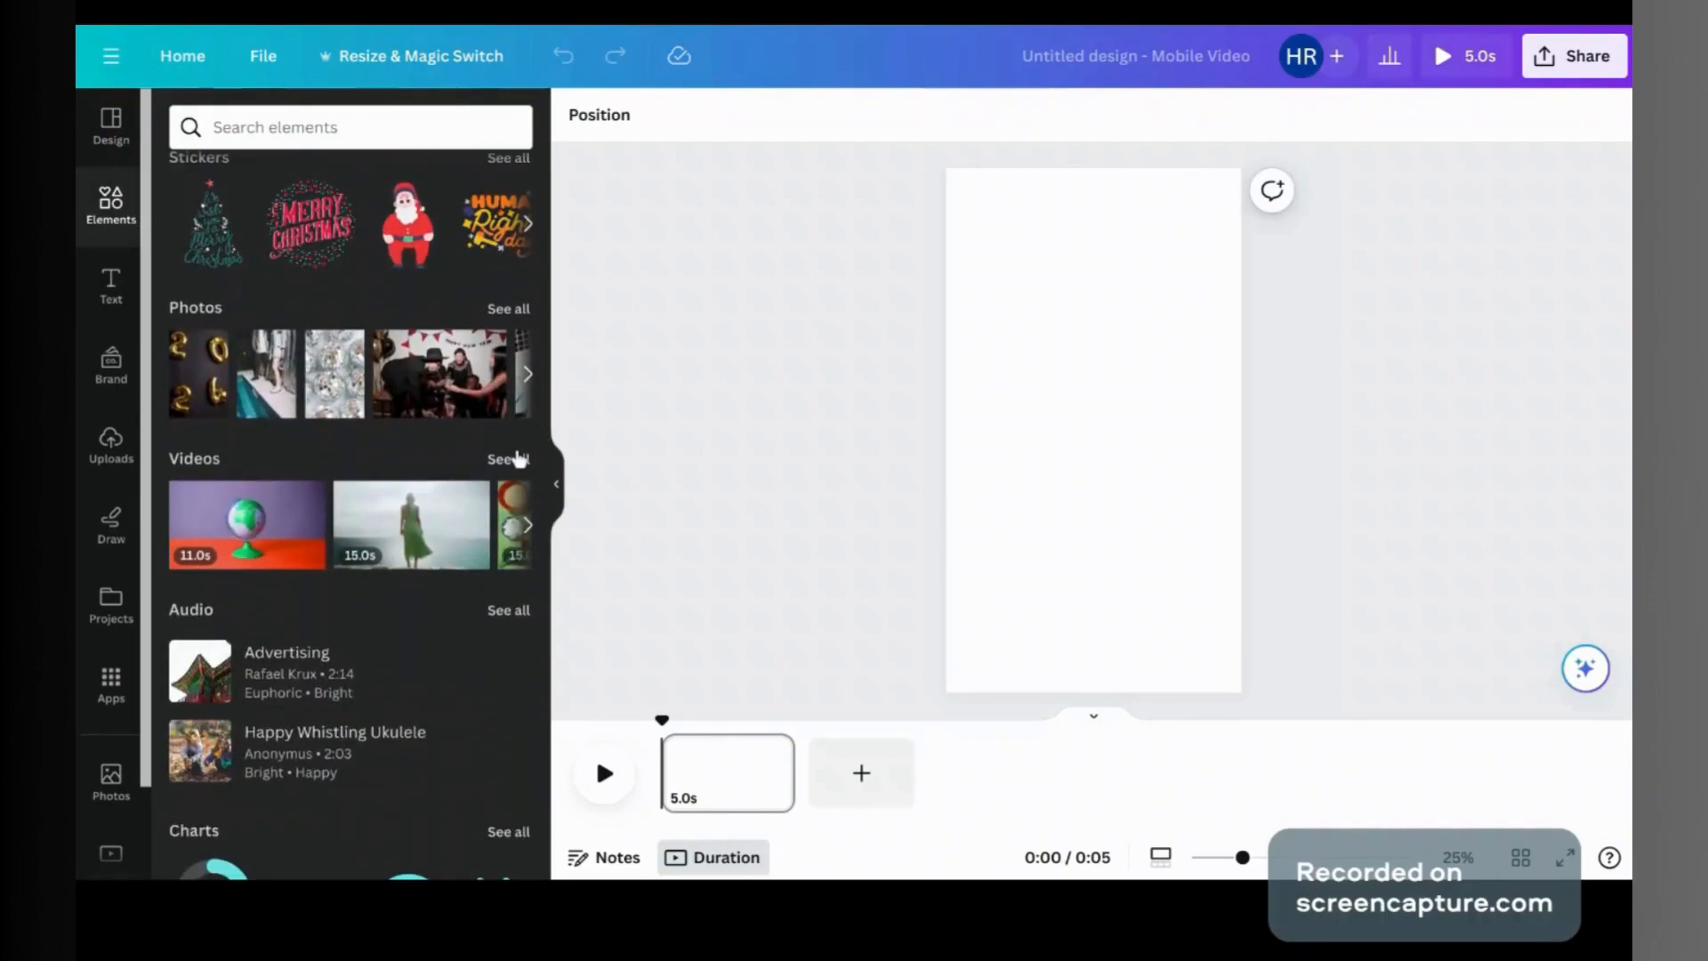
click(505, 457)
click(257, 169)
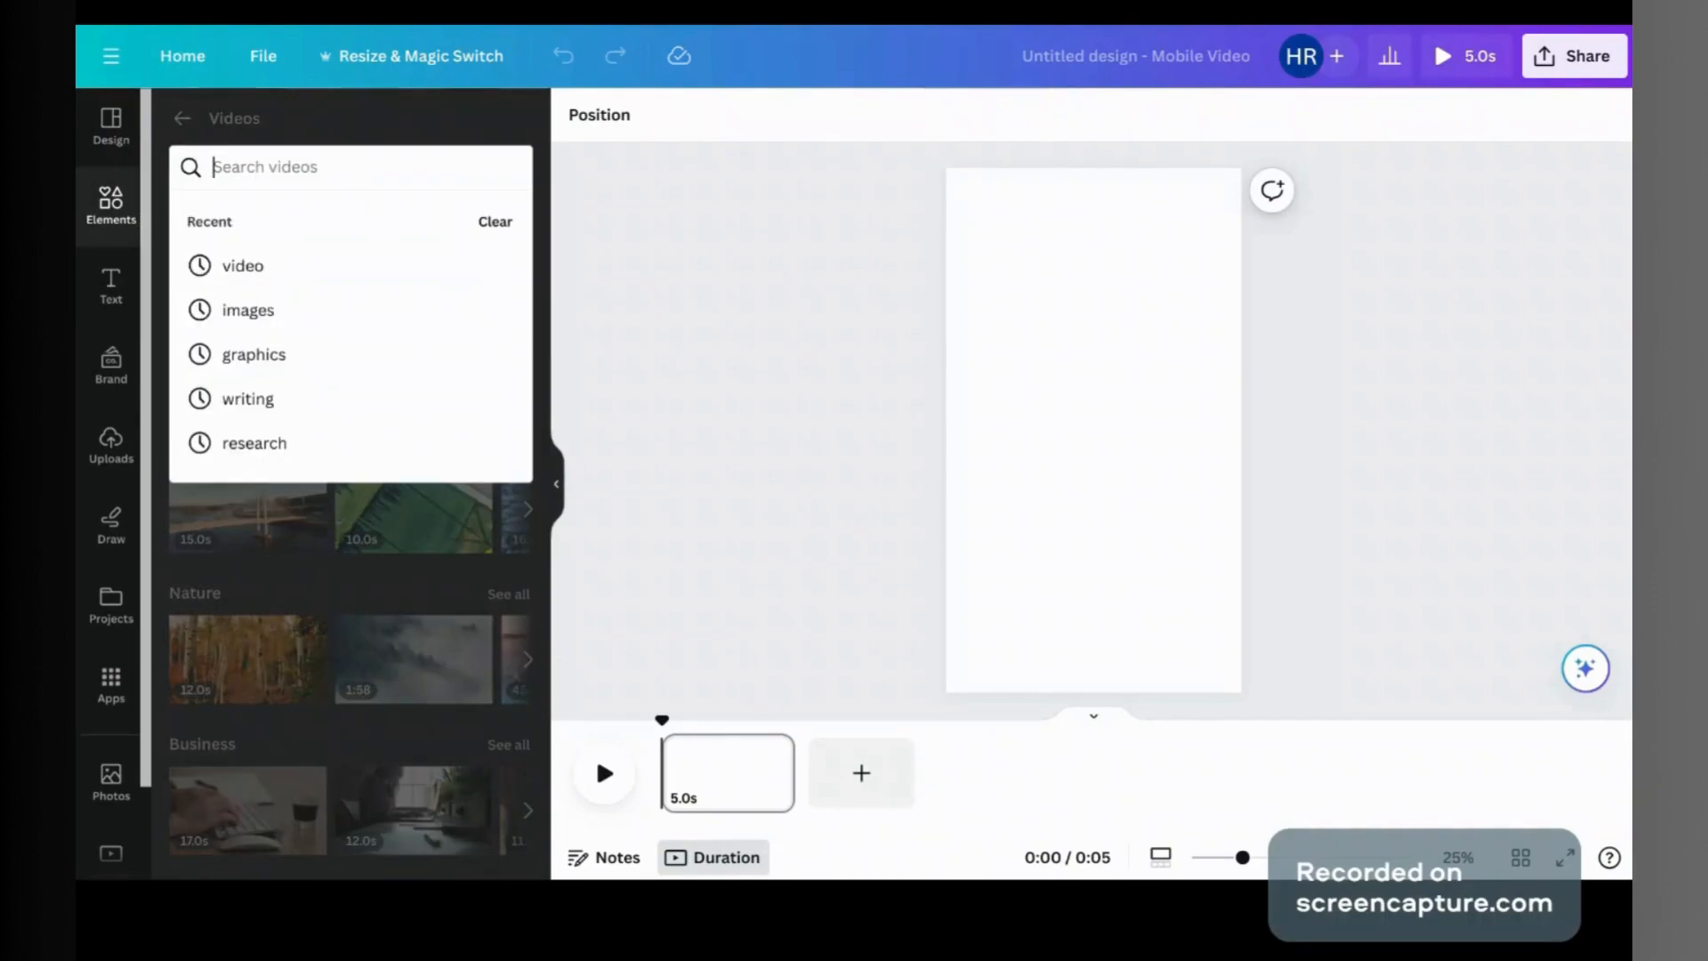
text(technology)
key(Return)
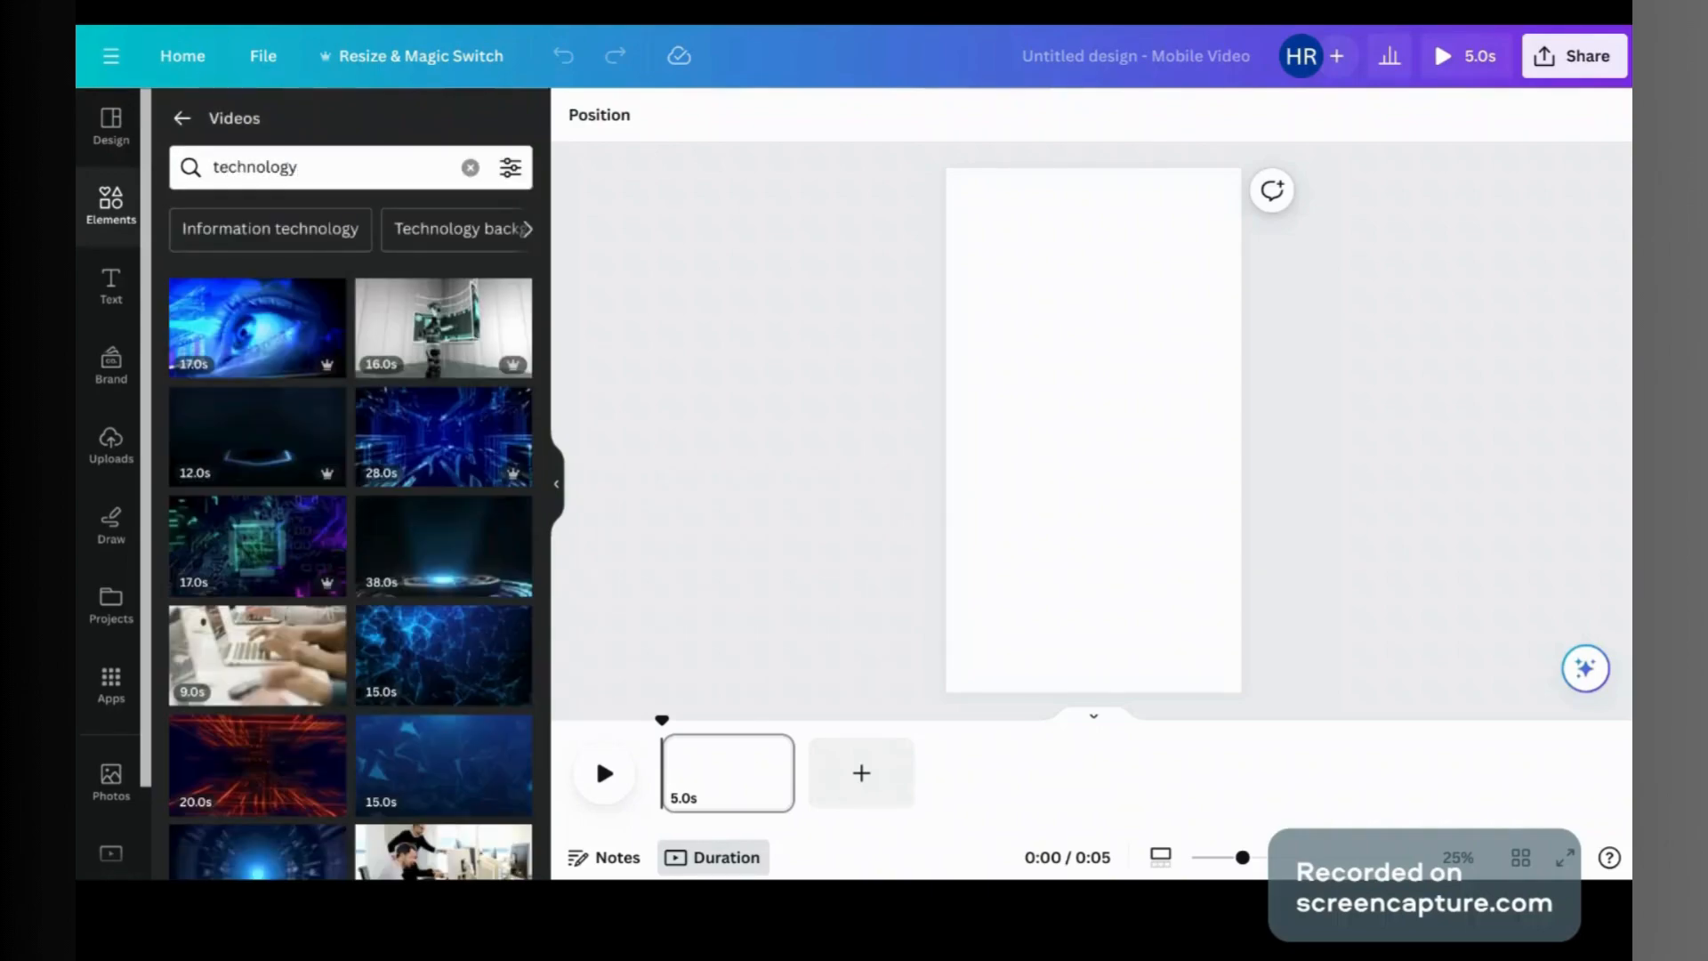
click(265, 547)
Step: Make the circuit video the page background and trim it to 6 seconds
double_click(1056, 427)
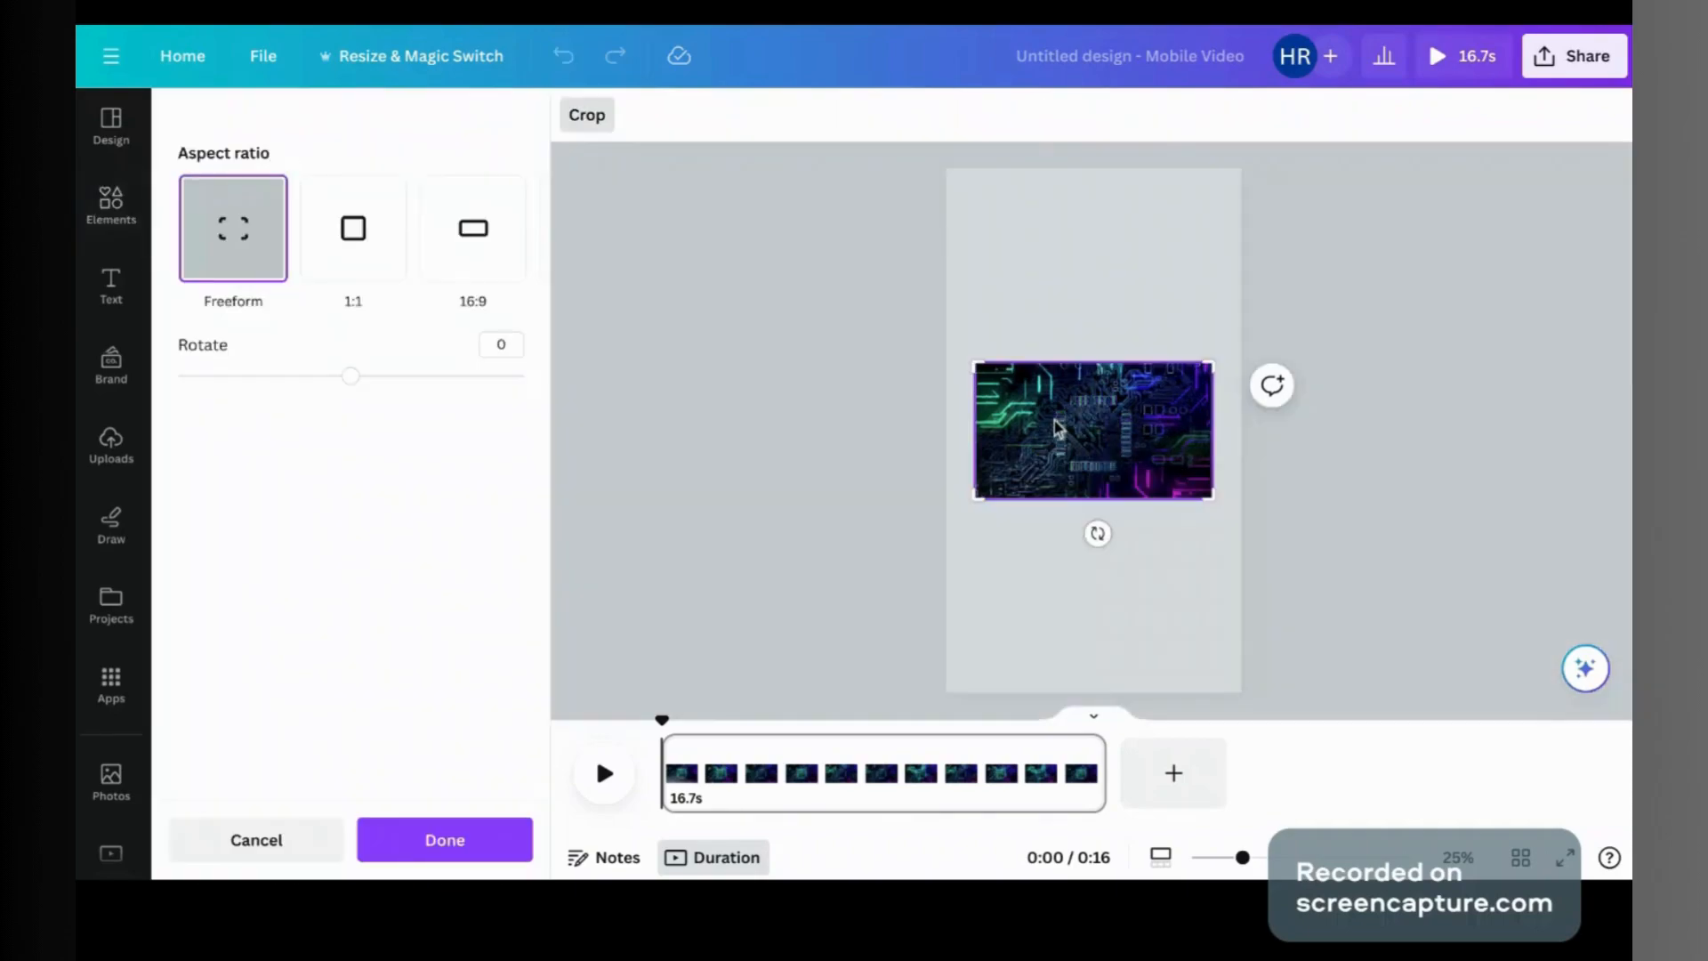
key(Escape)
click(1131, 307)
click(1213, 644)
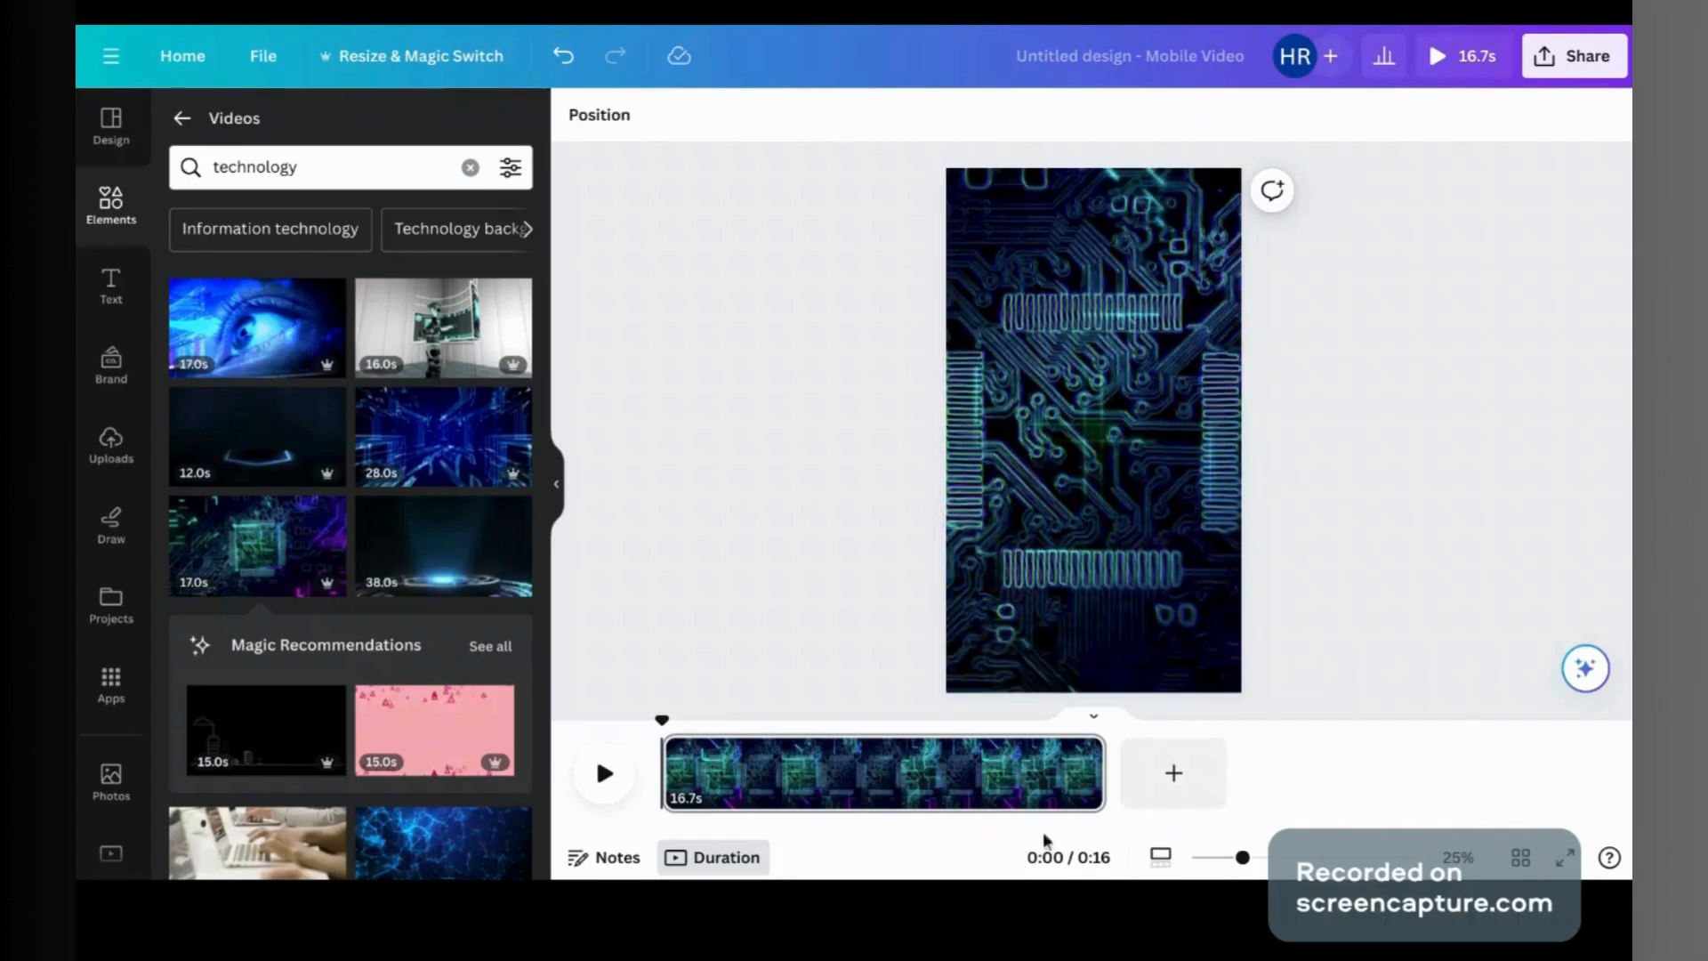
drag(1103, 772, 813, 773)
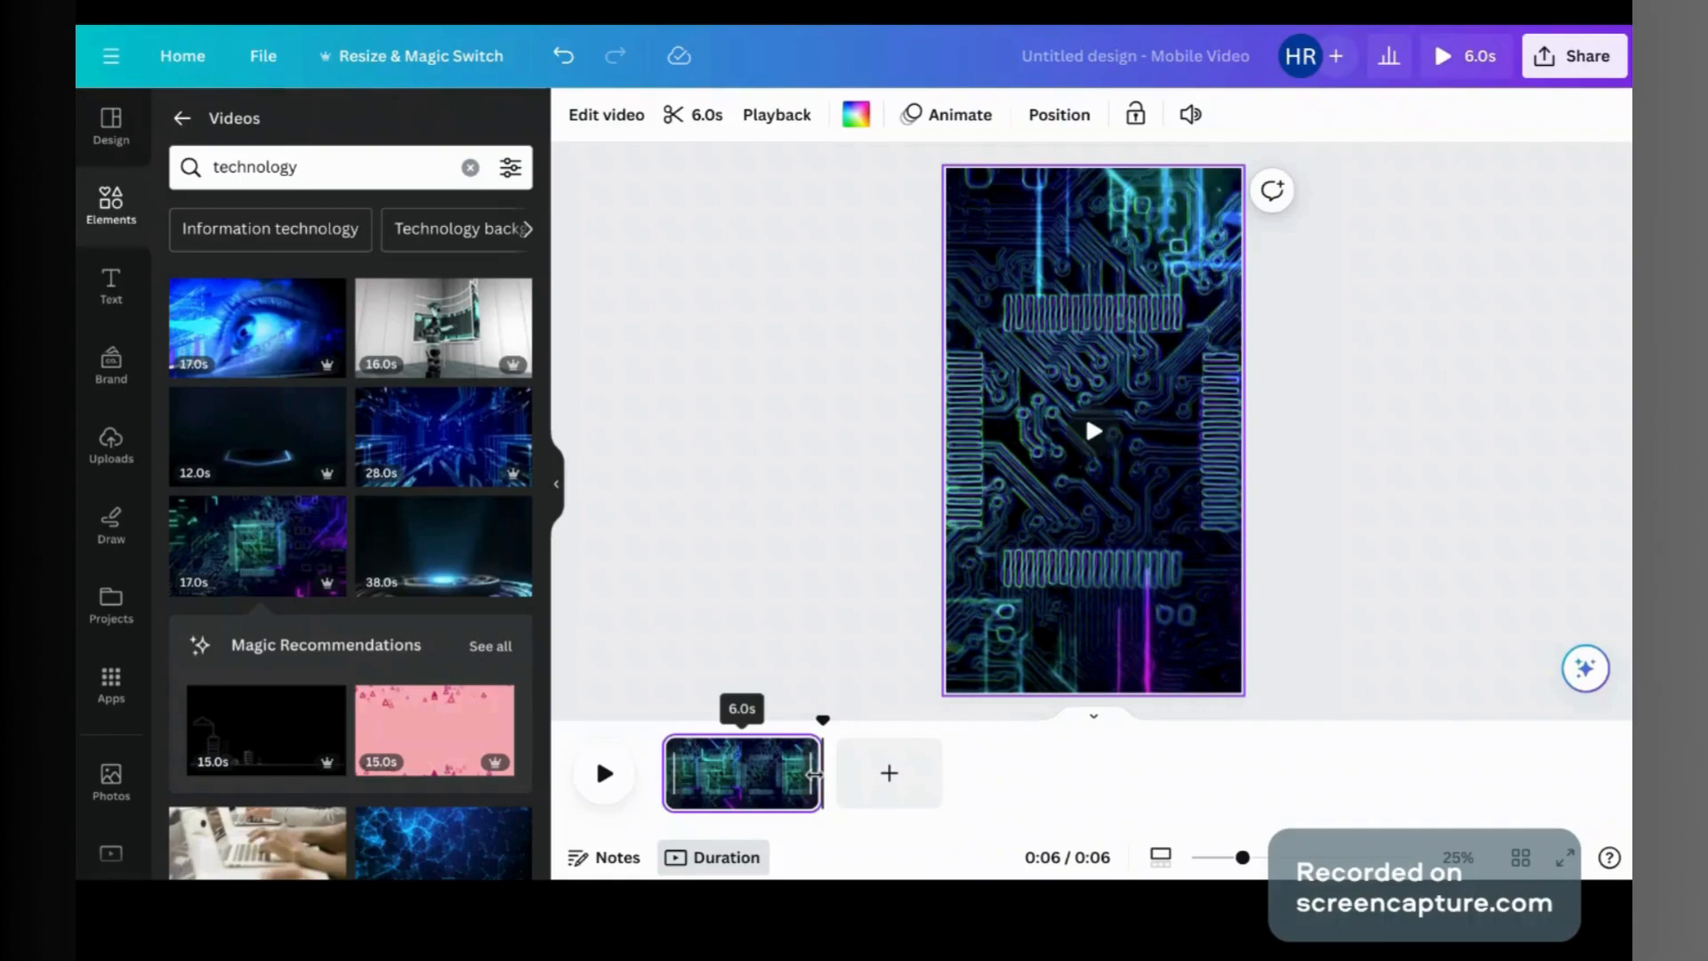
click(795, 362)
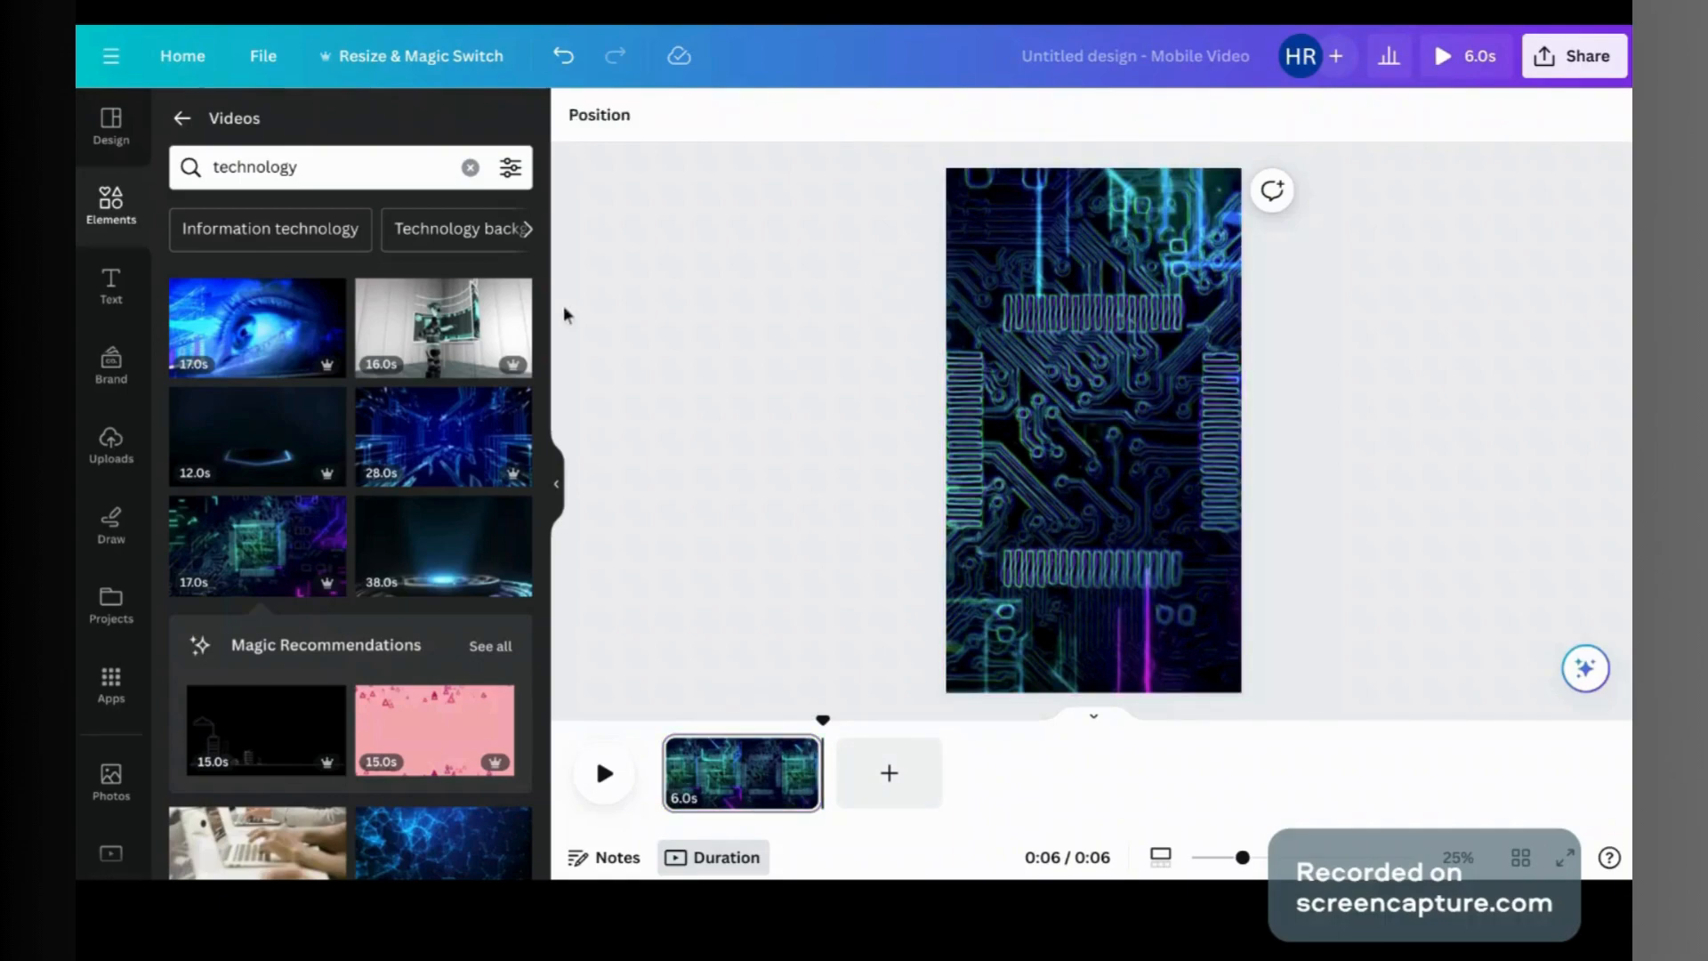
scroll(407, 377, down, 3)
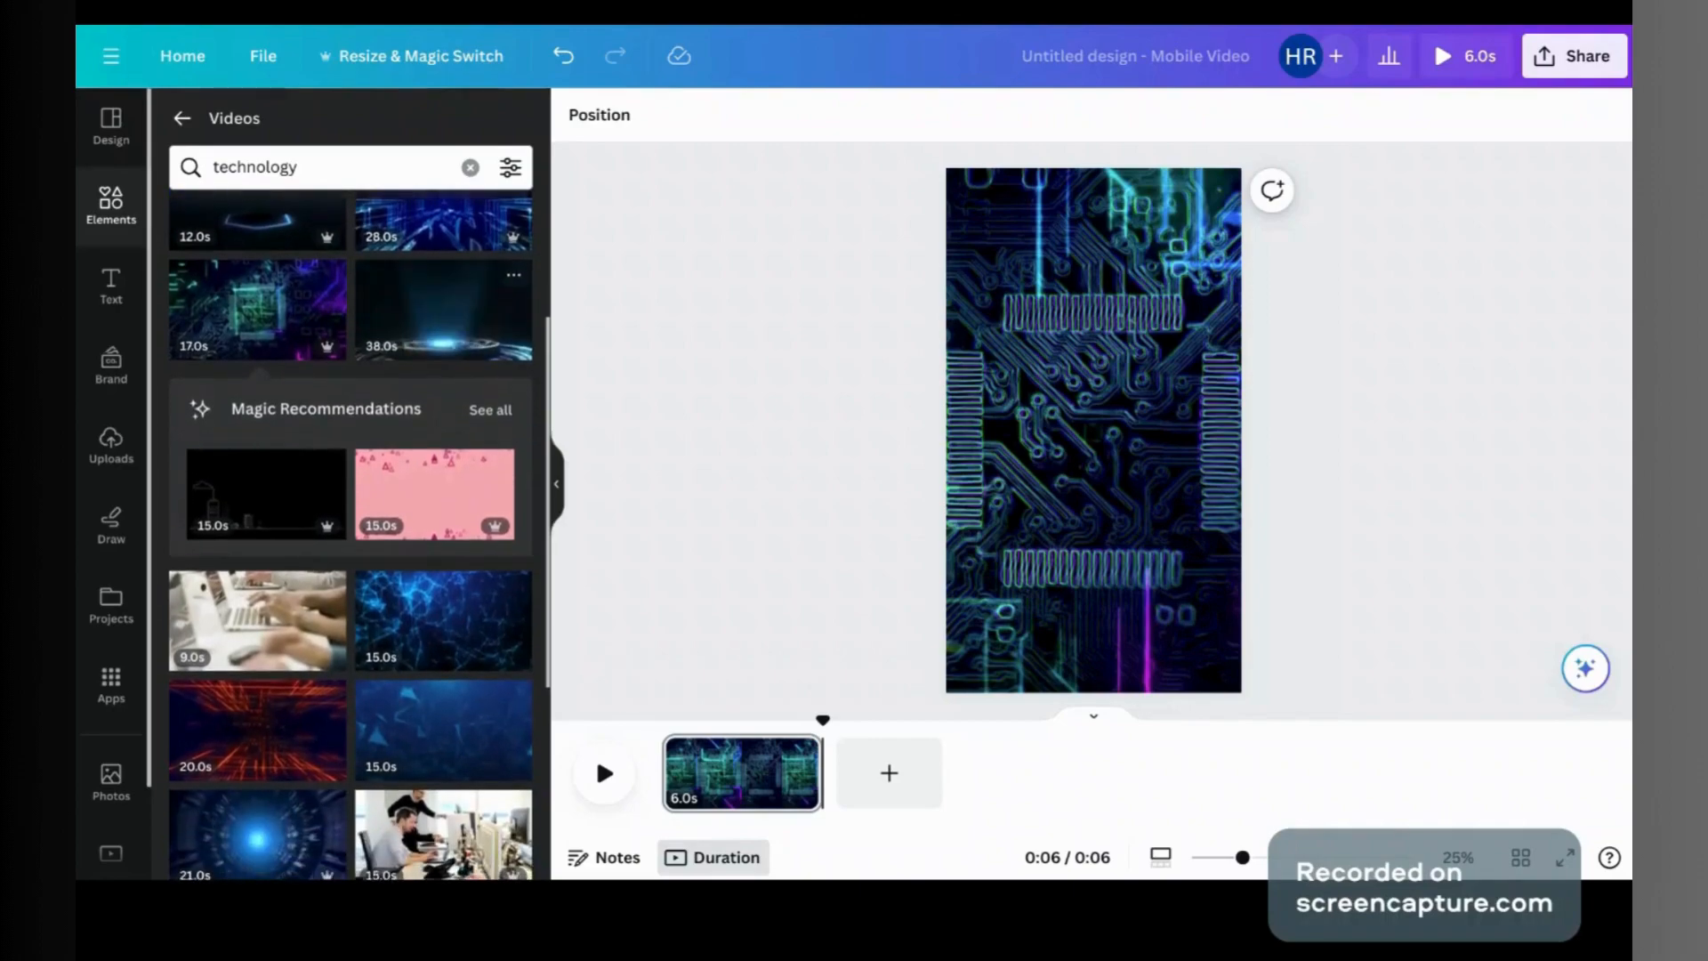
Step: Launch Bulk create from the Apps panel and choose to enter data manually
scroll(89, 551, down, 2)
click(109, 583)
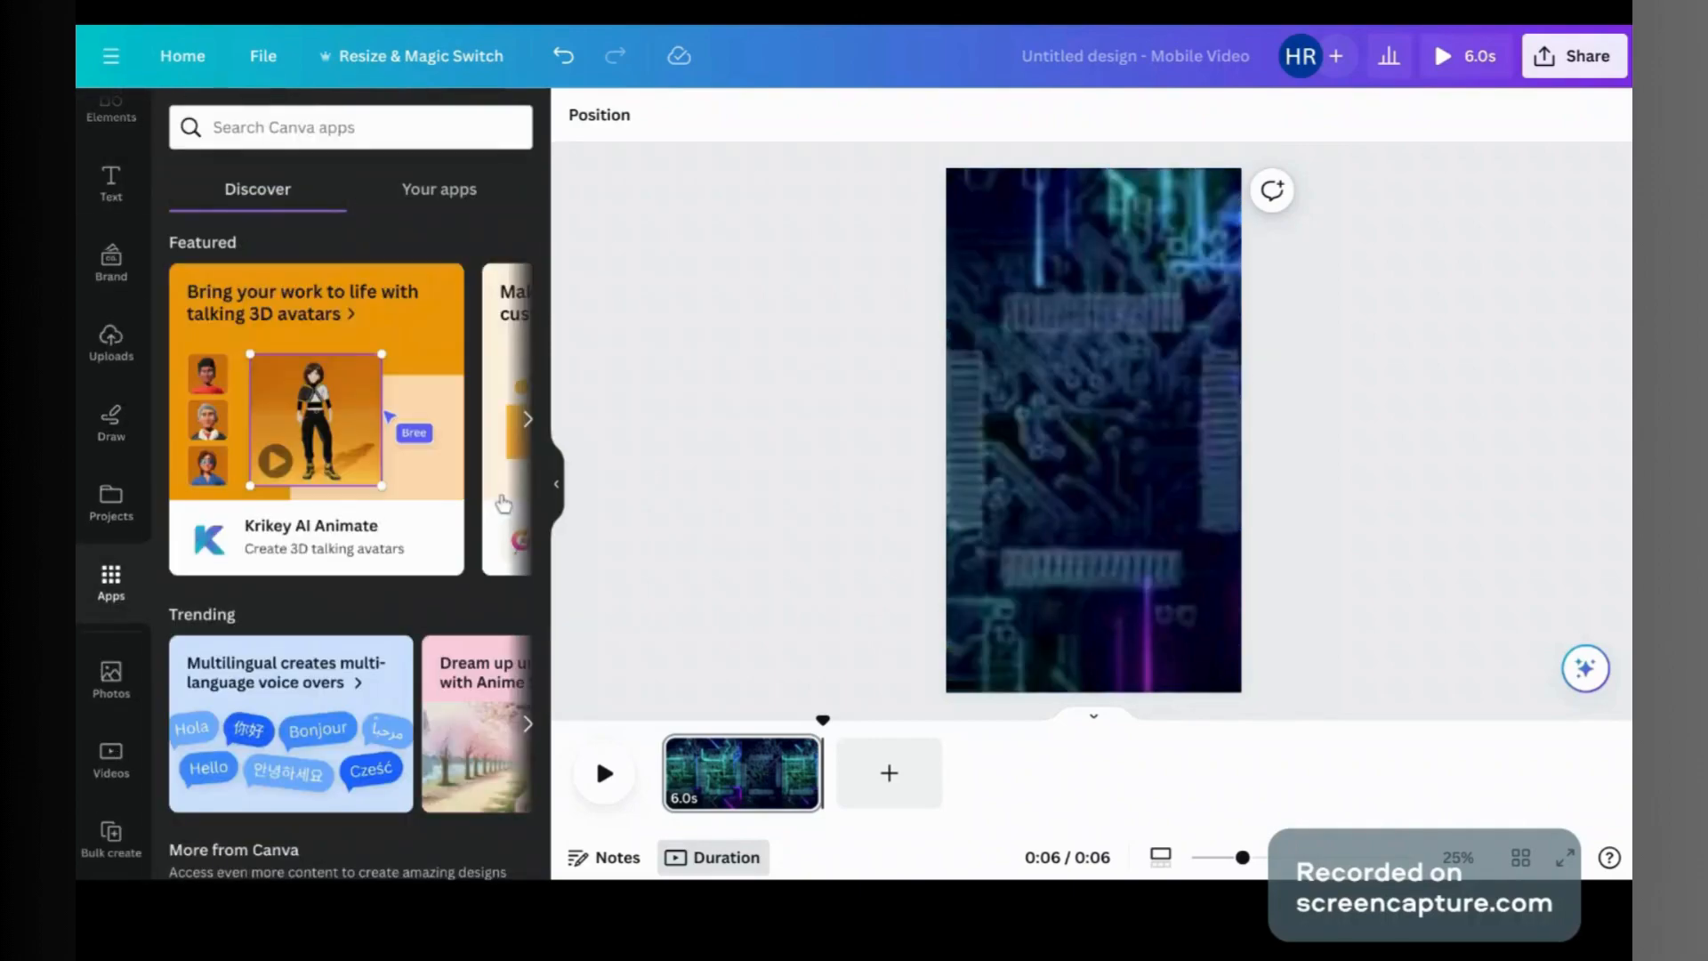
scroll(504, 504, down, 6)
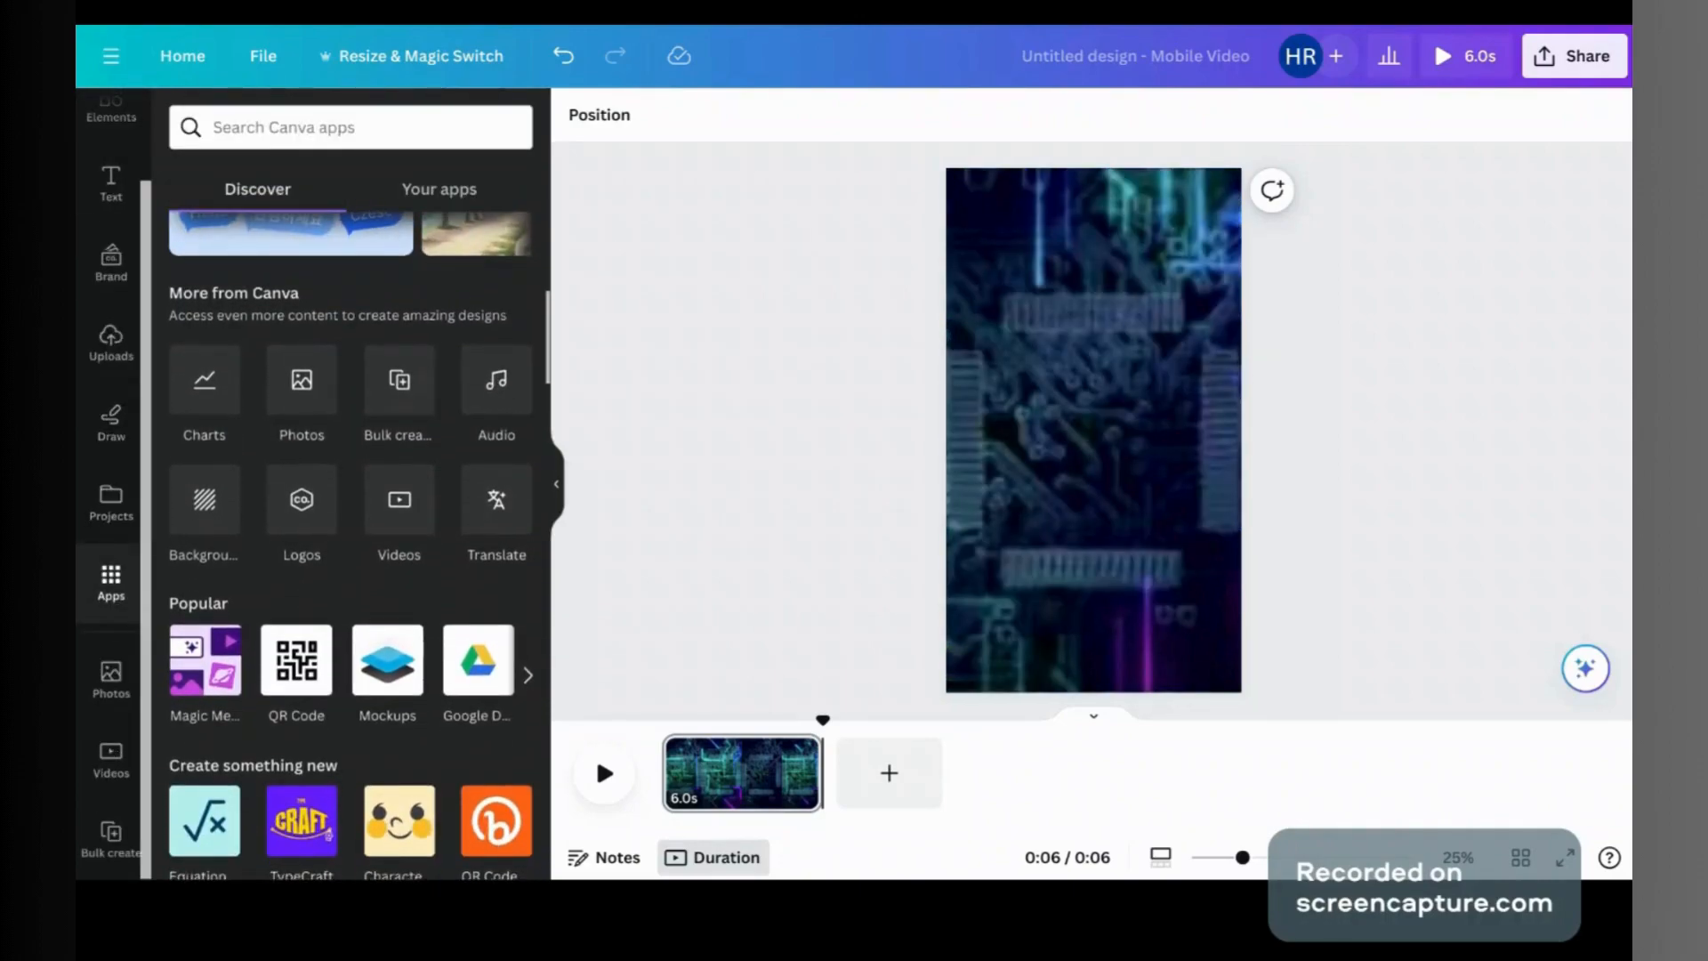
click(400, 380)
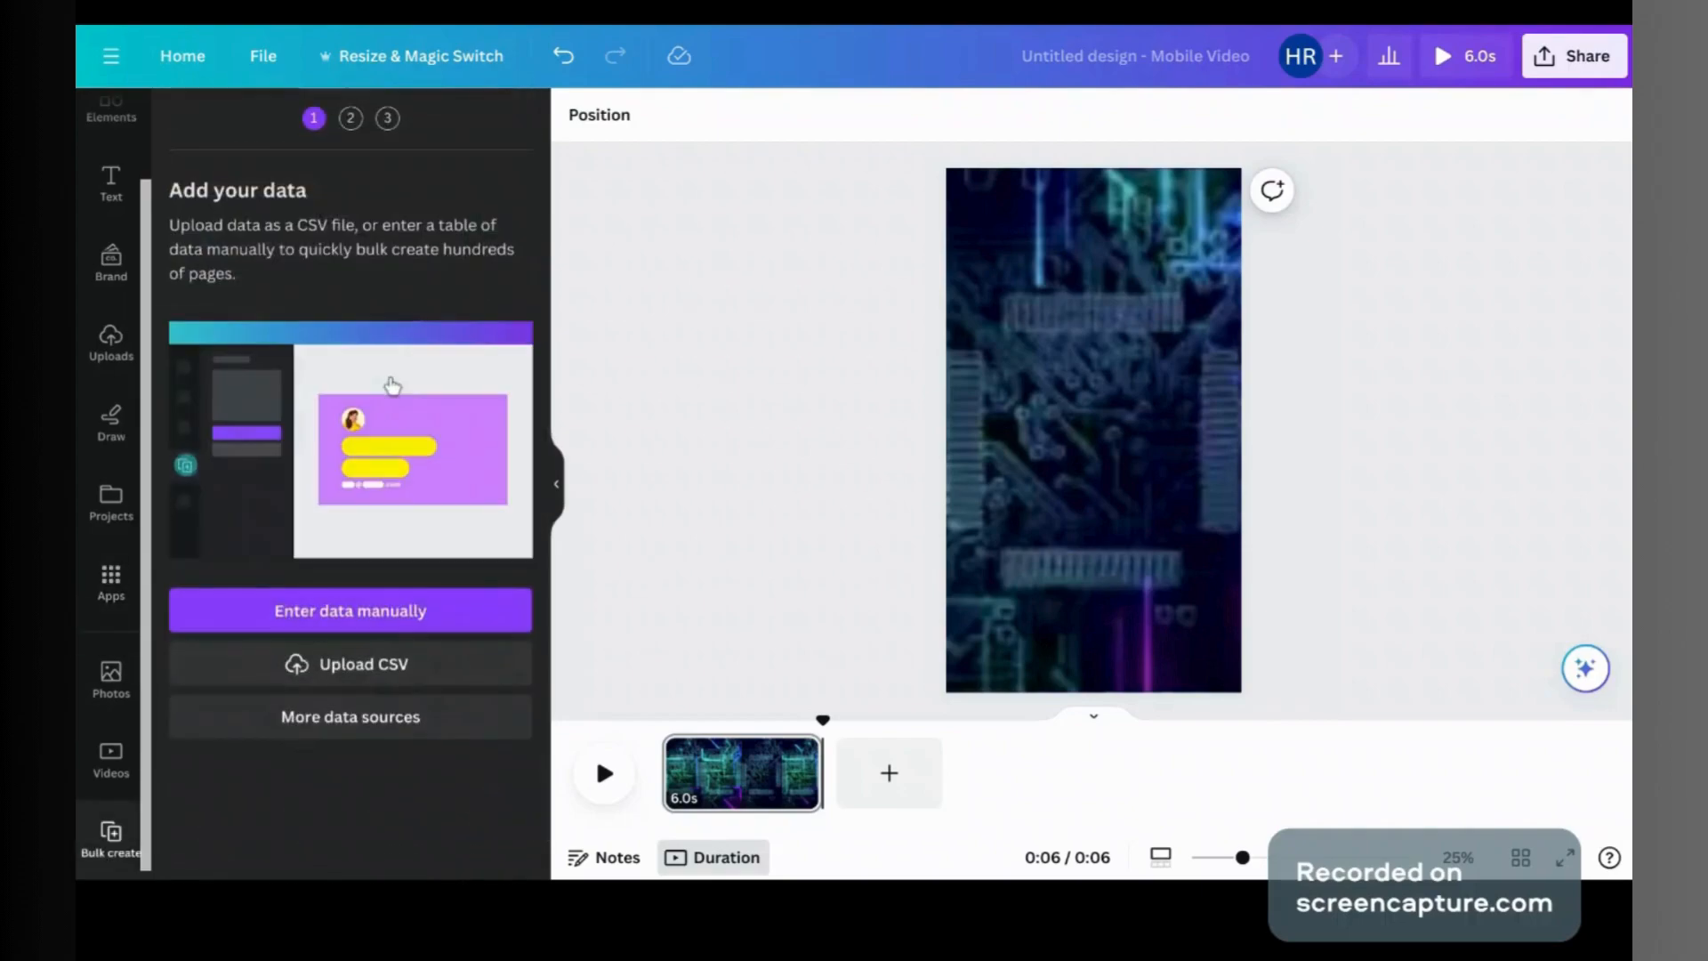
click(384, 628)
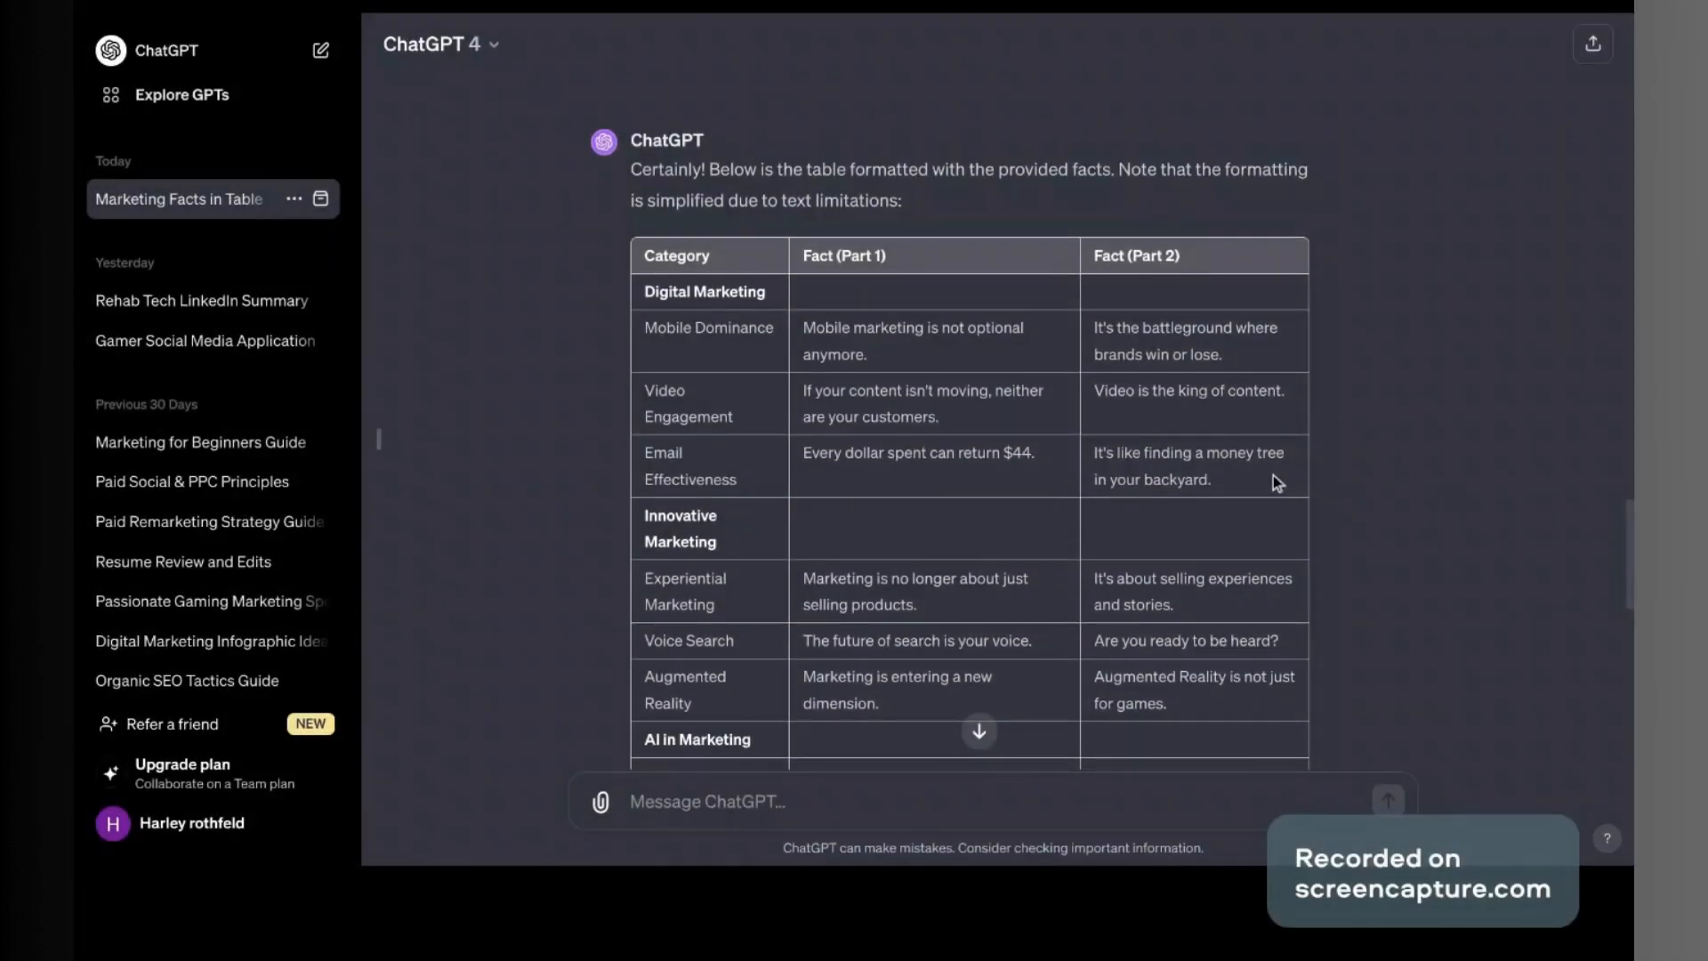
Step: Copy ChatGPT's table from the Category header through the Email Effectiveness row
drag(1273, 477, 647, 258)
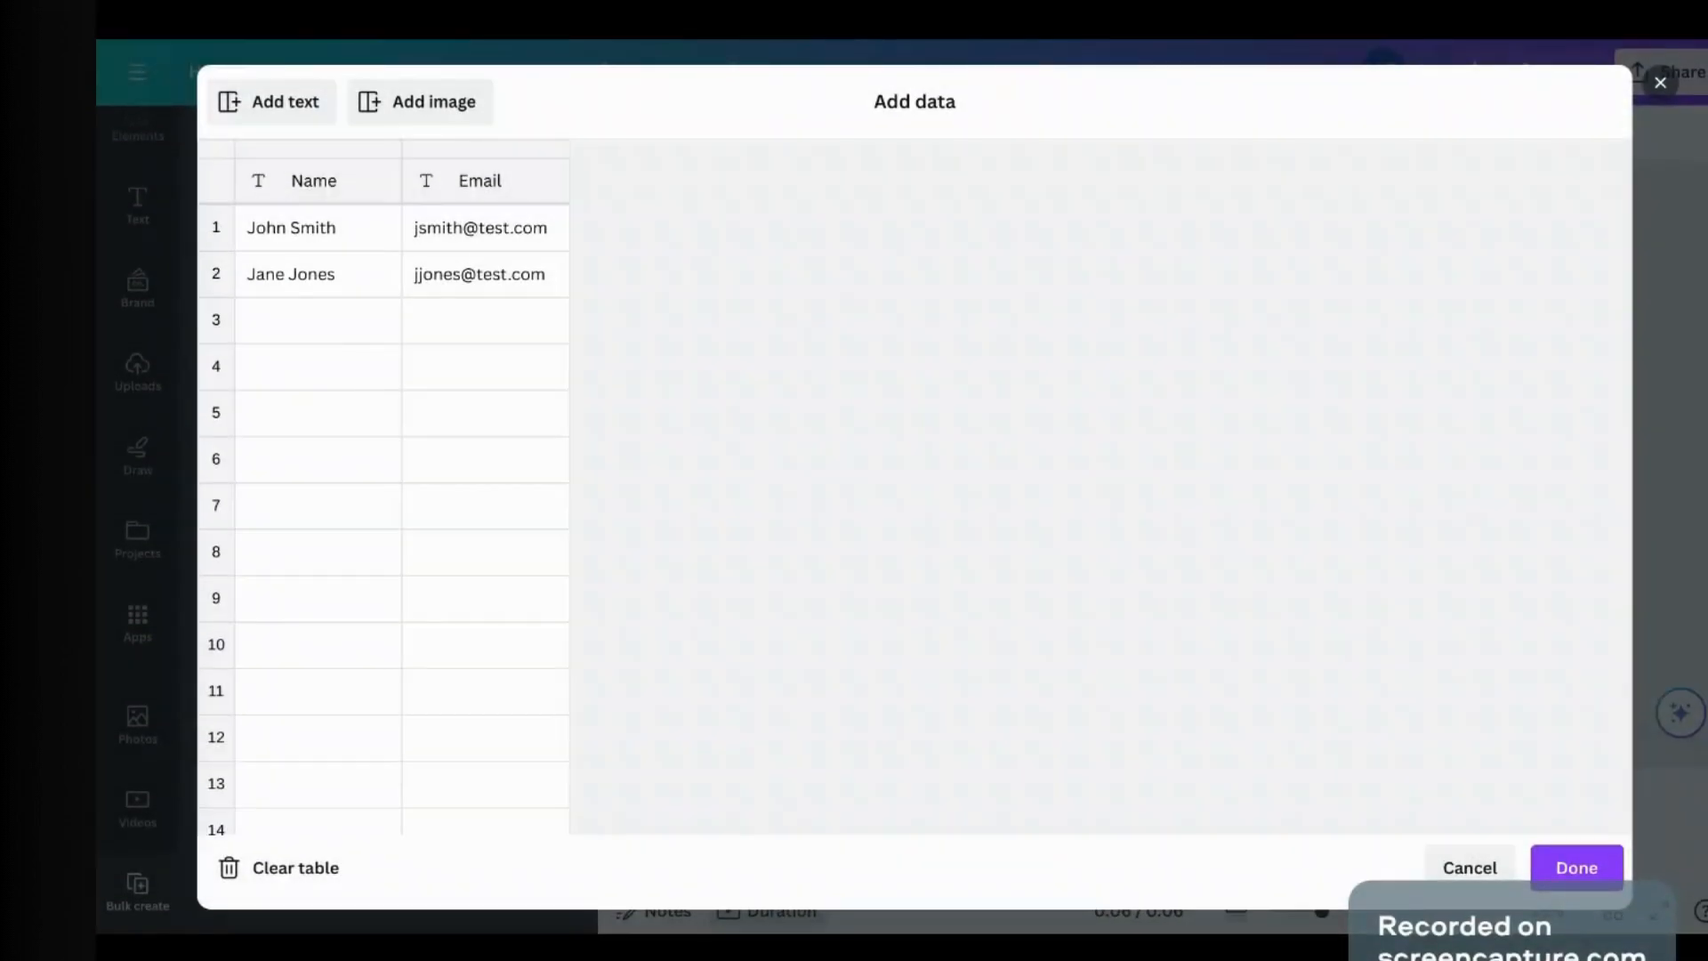
click(307, 194)
Step: Paste the copied facts over the sample rows in Add data and confirm with Done
key(ctrl+v)
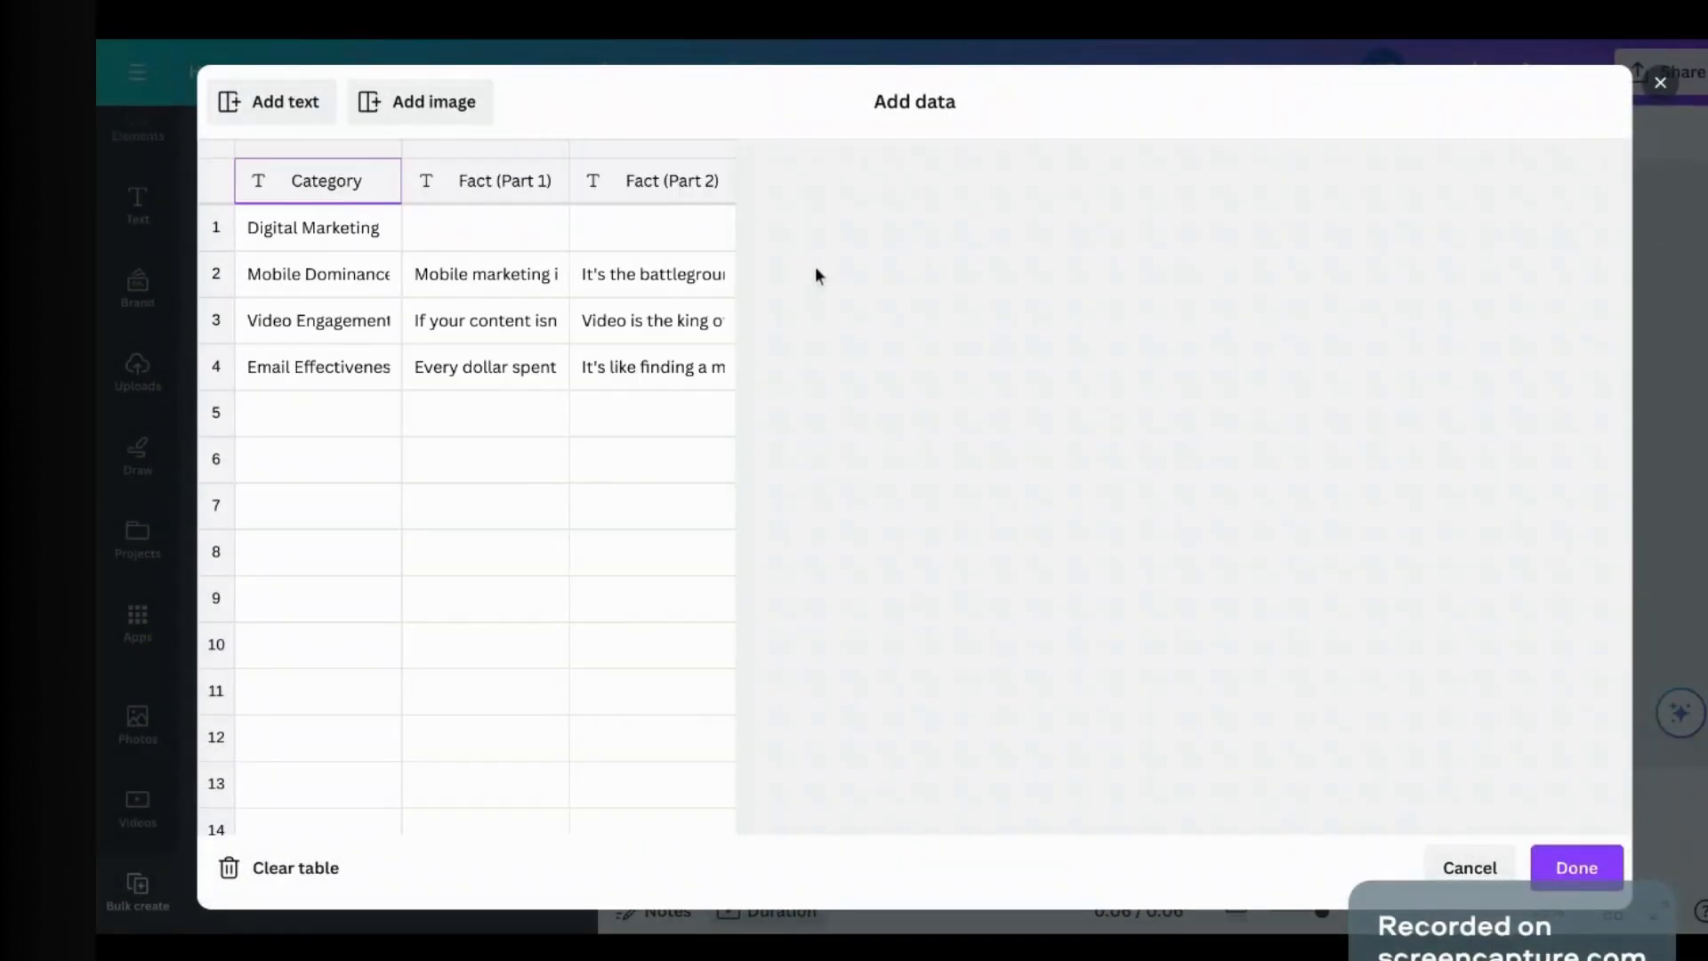
click(253, 229)
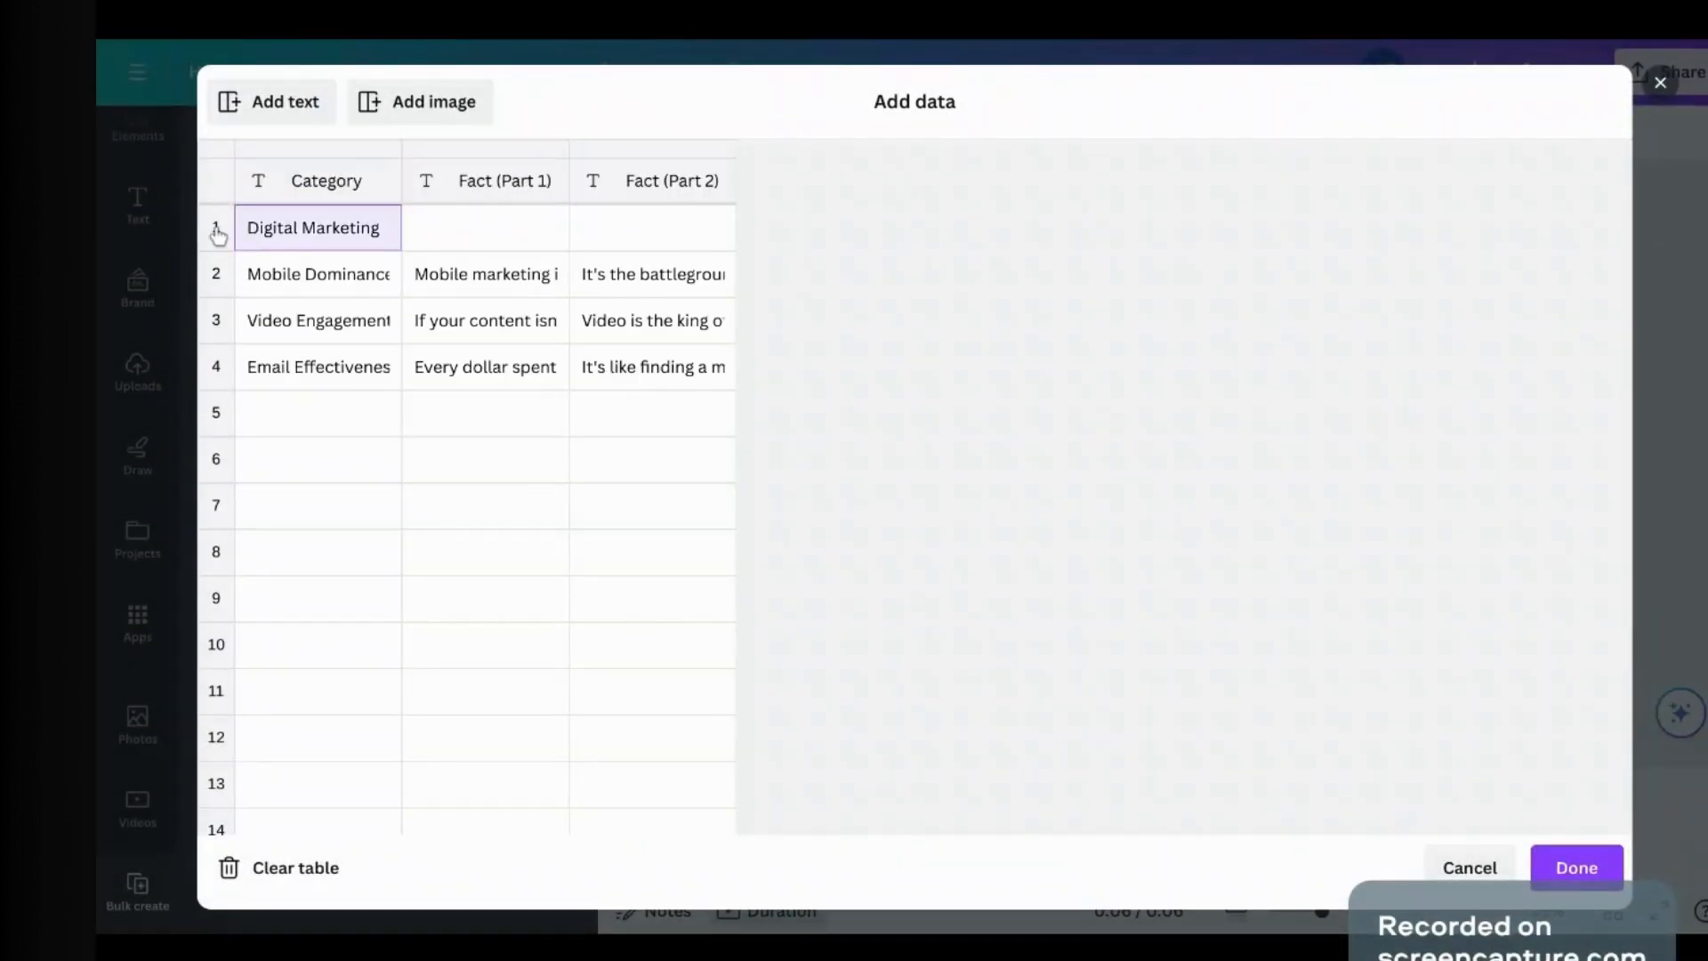
click(216, 230)
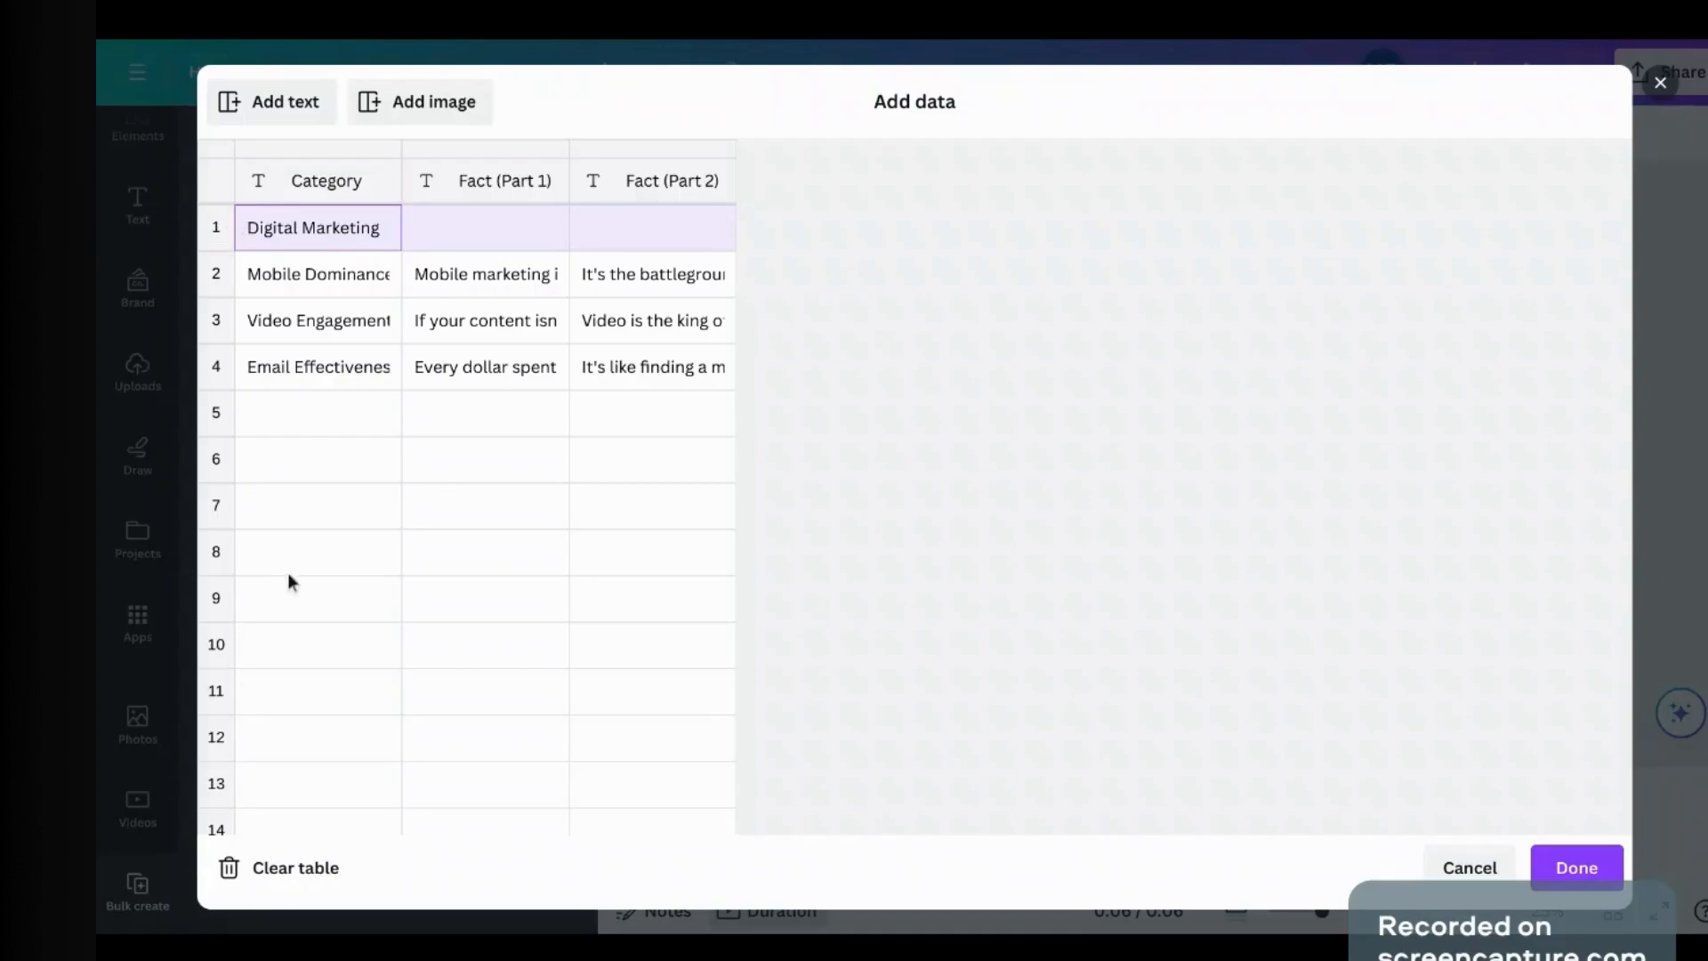
click(1575, 878)
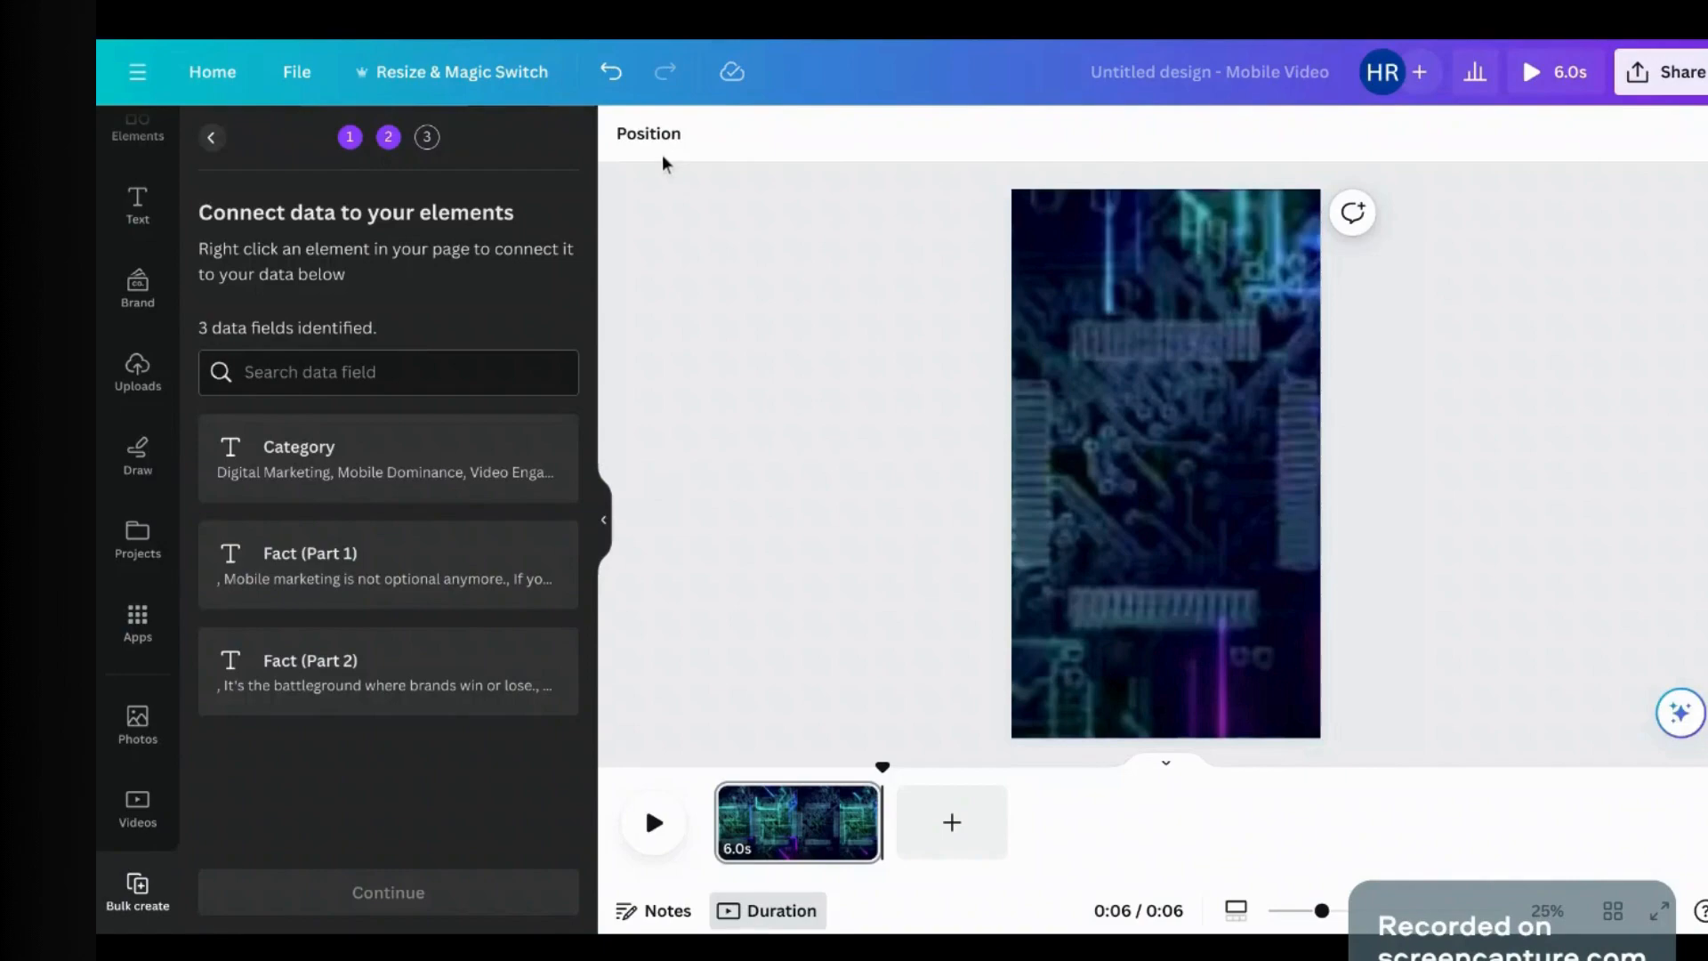
Step: Add a white Part 1 heading, enlarge it to about size 51, and move it higher
click(124, 225)
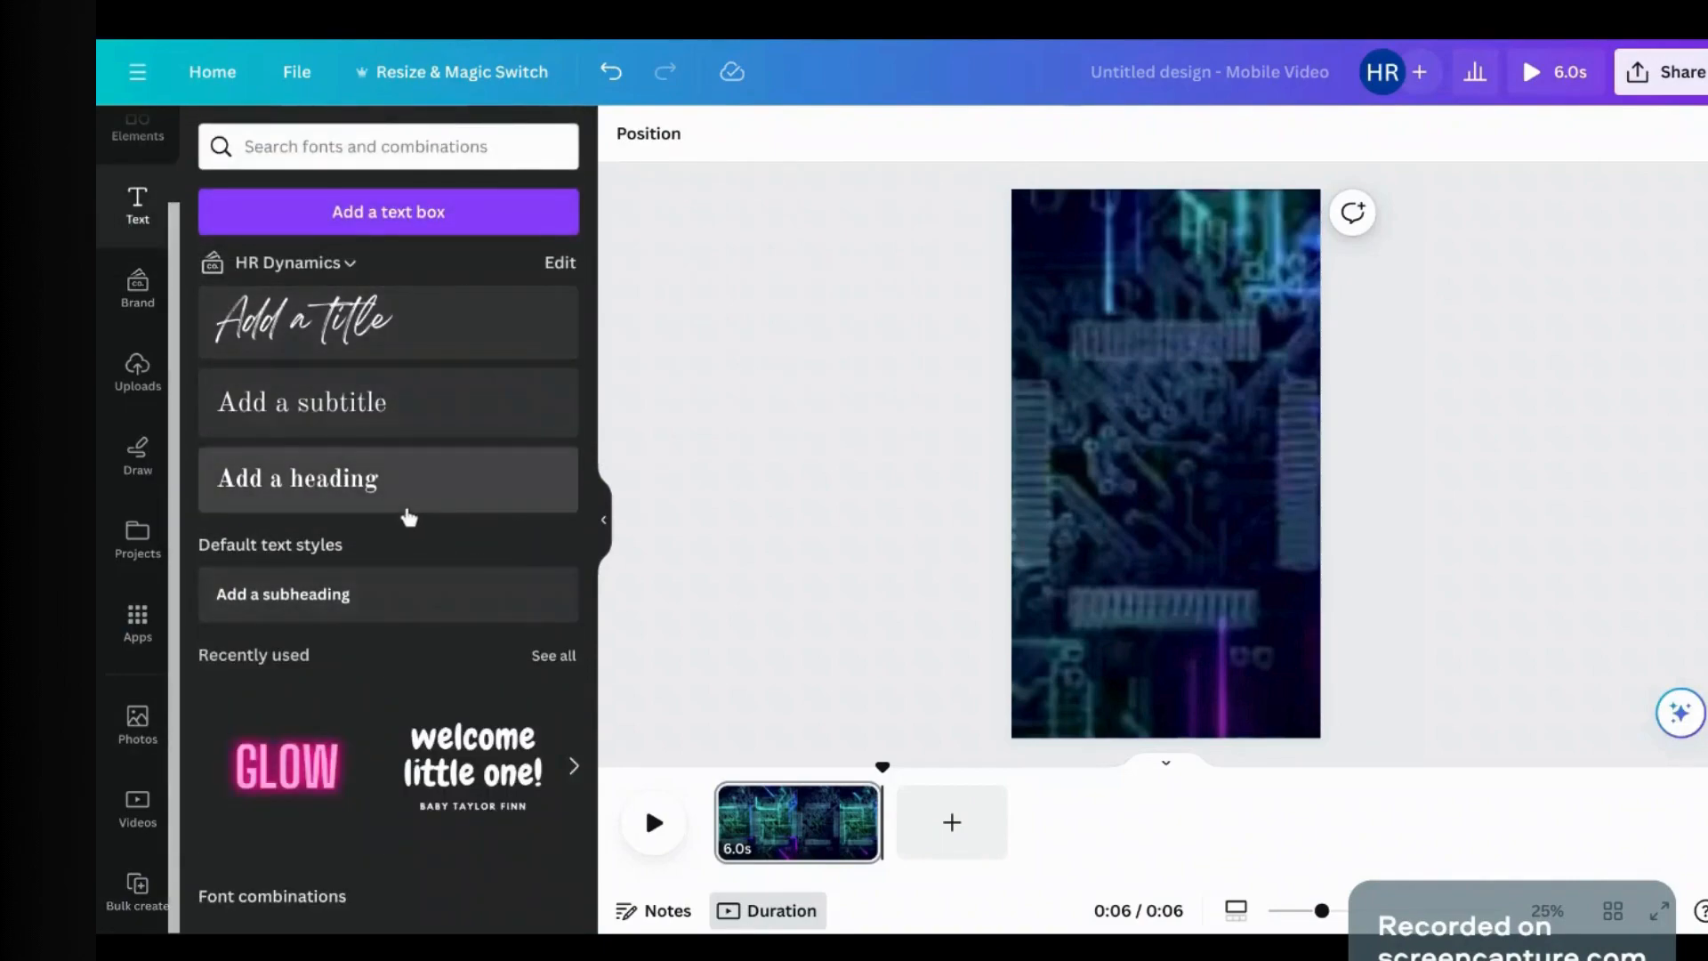
click(409, 503)
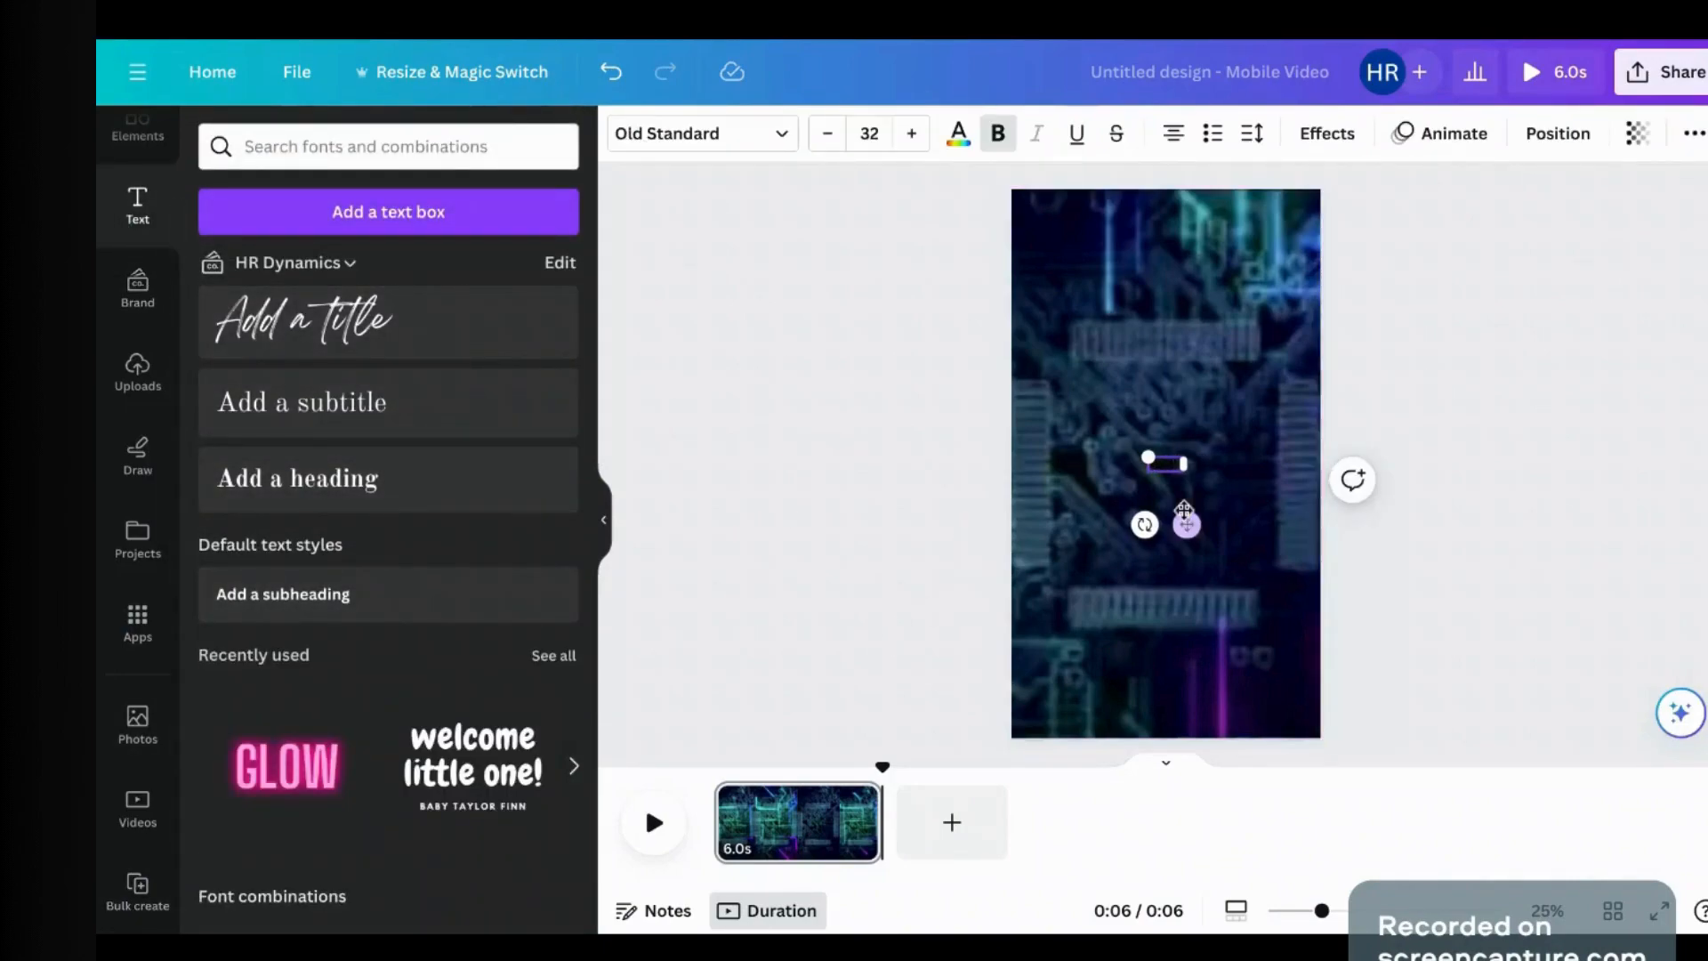
triple_click(1173, 464)
click(959, 133)
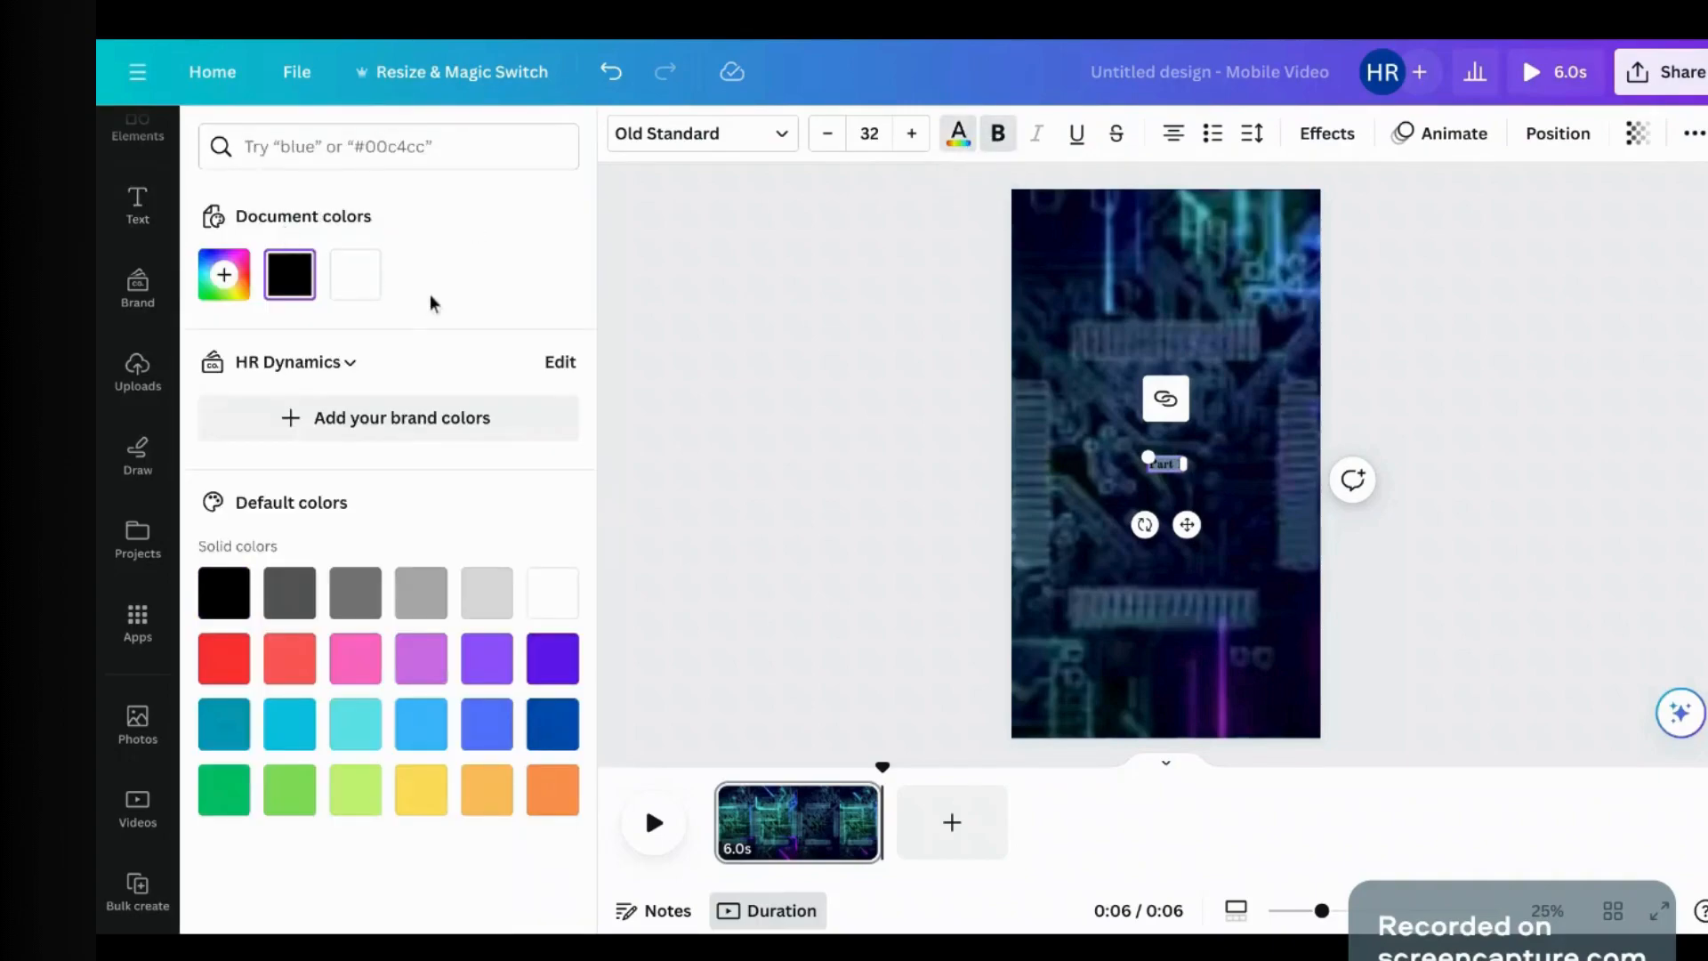
click(916, 135)
click(916, 135)
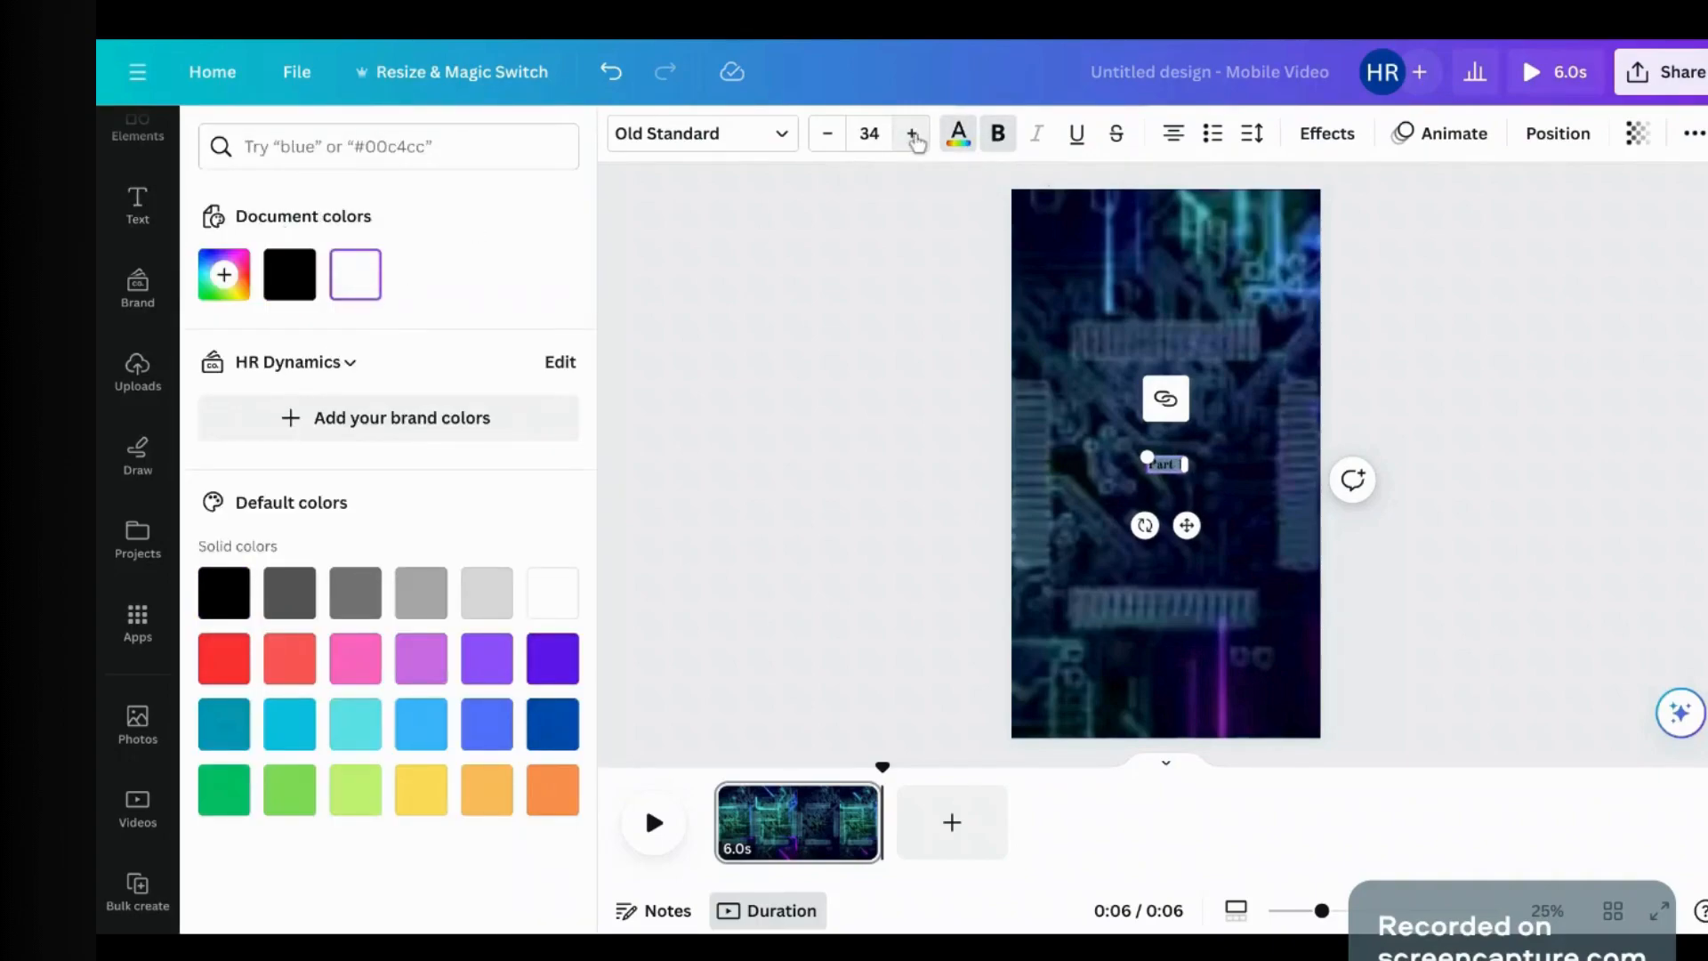
drag(1184, 463, 1352, 463)
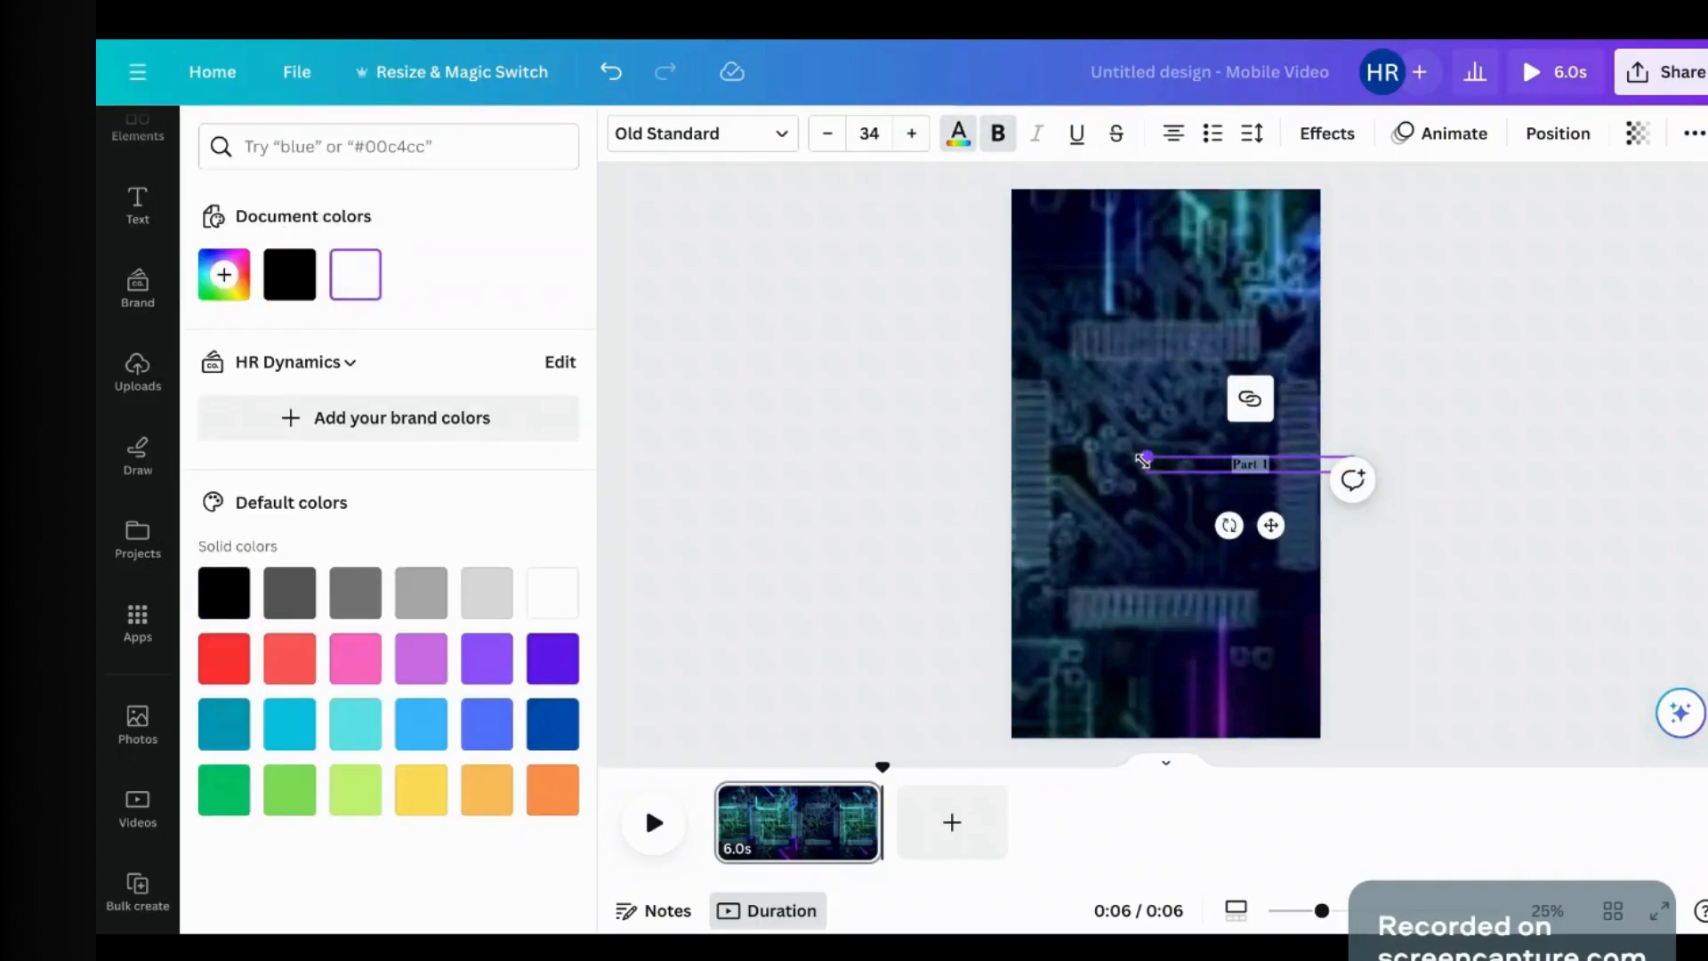
drag(1147, 464, 1042, 459)
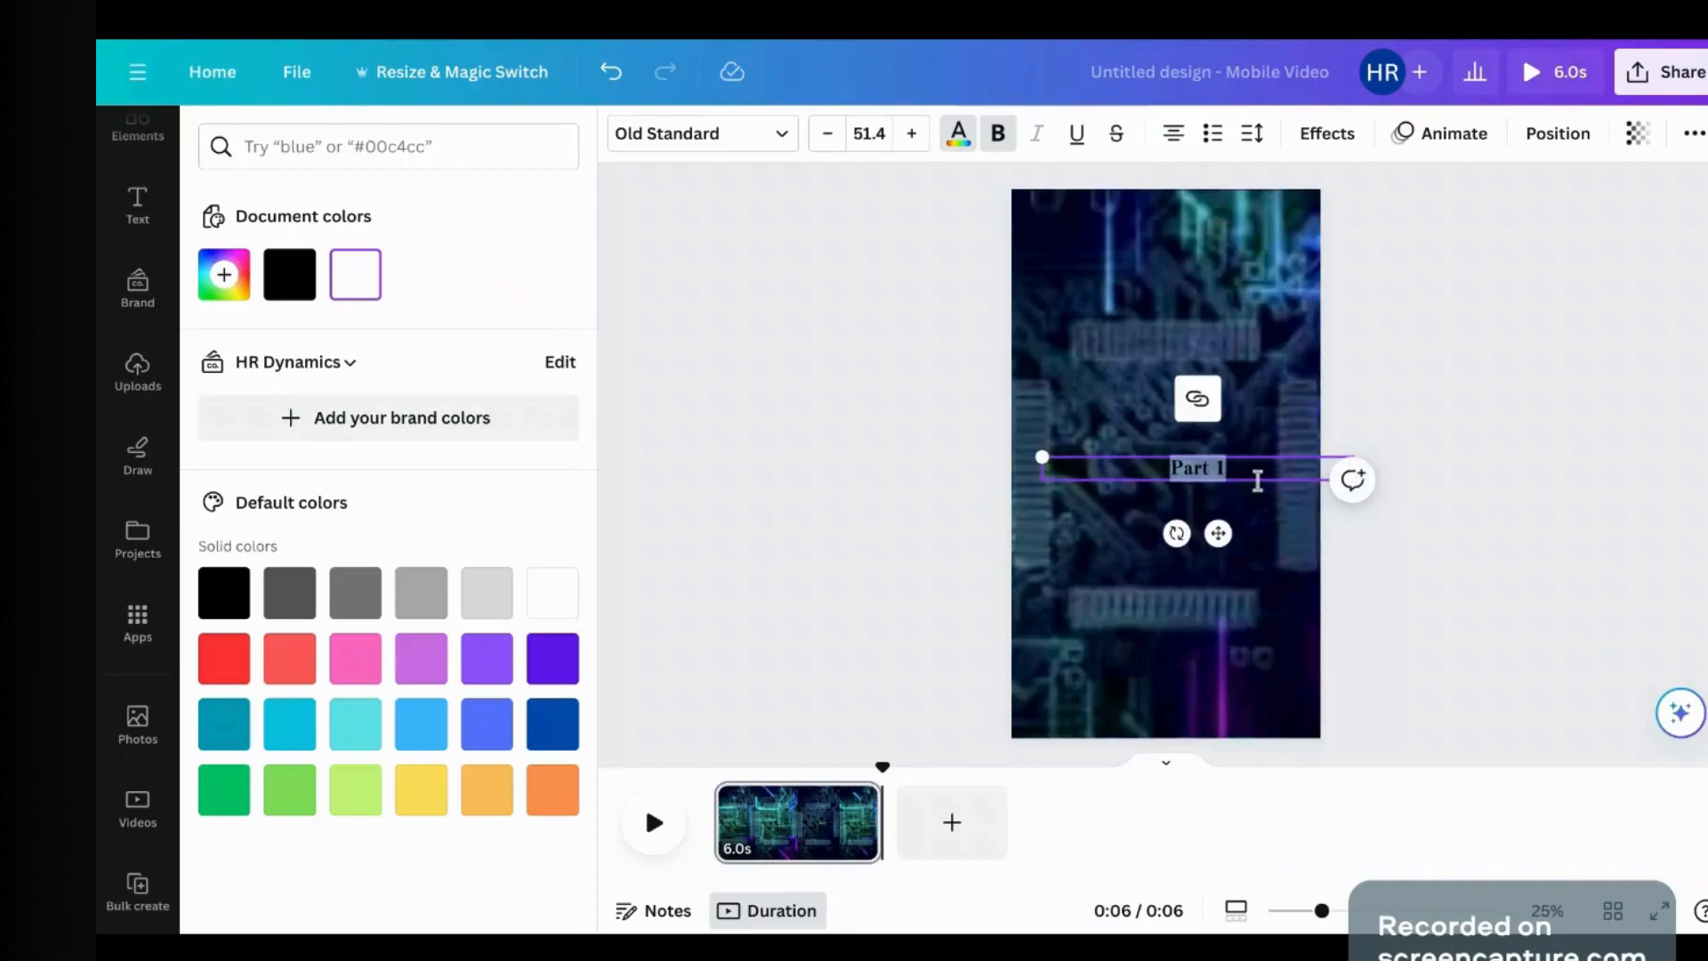
drag(1227, 525, 1185, 412)
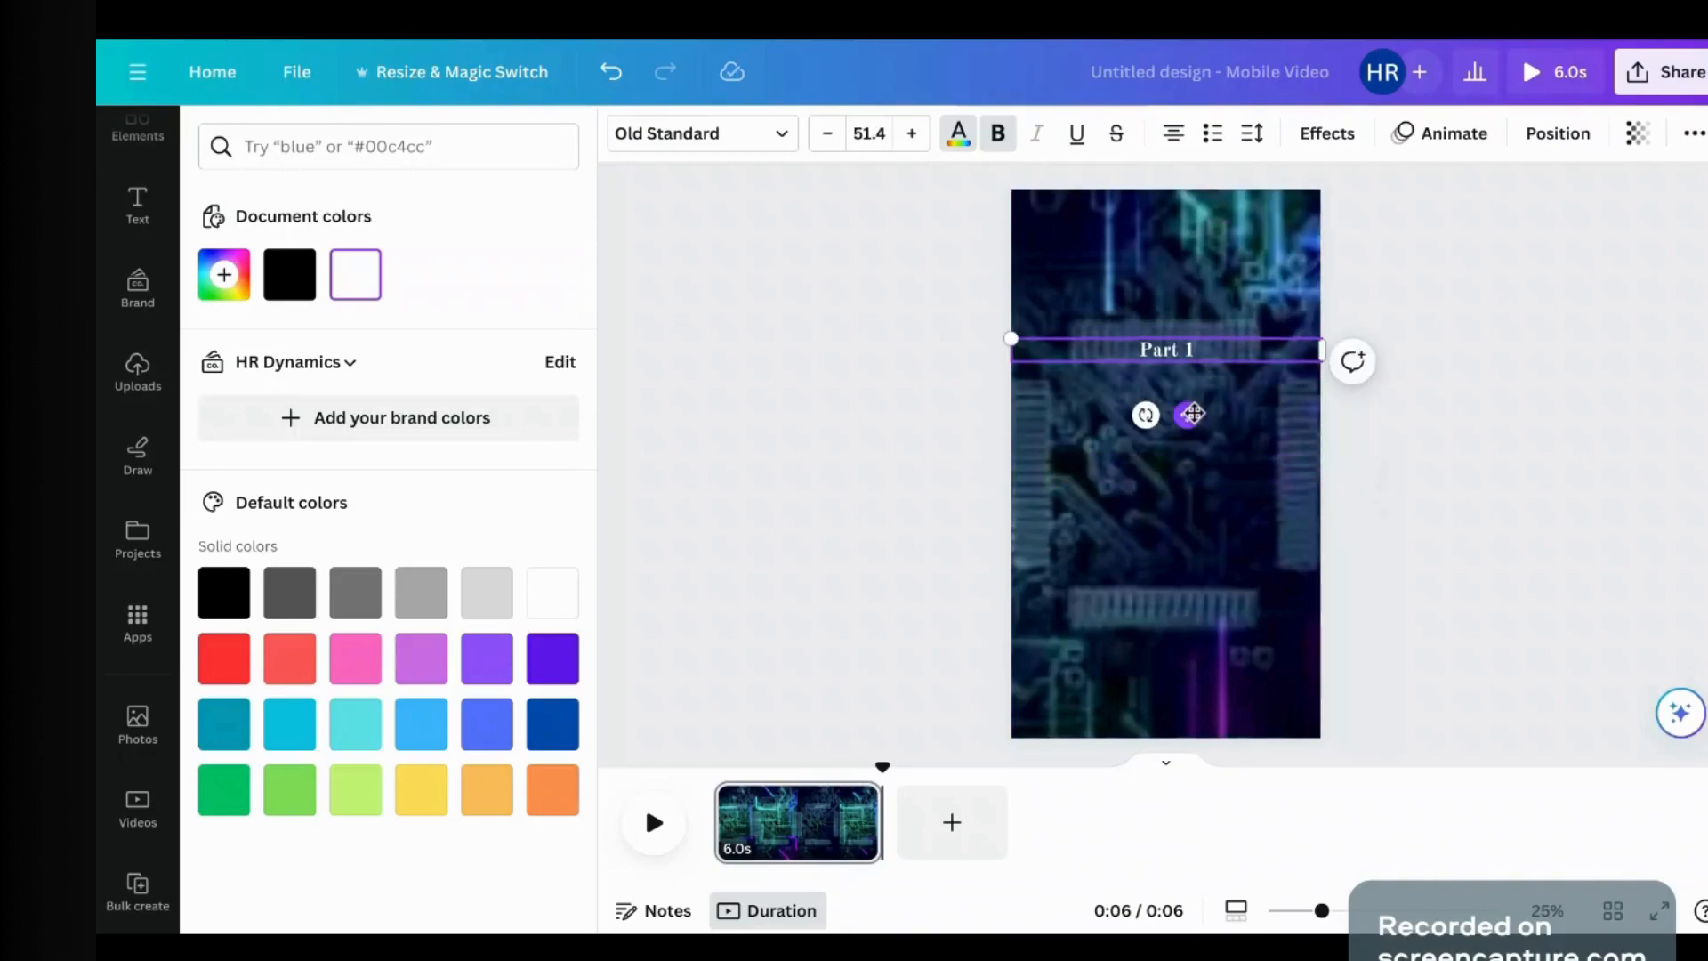
click(923, 370)
Step: Add a second heading for Part 2 and enlarge it to about size 52
click(450, 485)
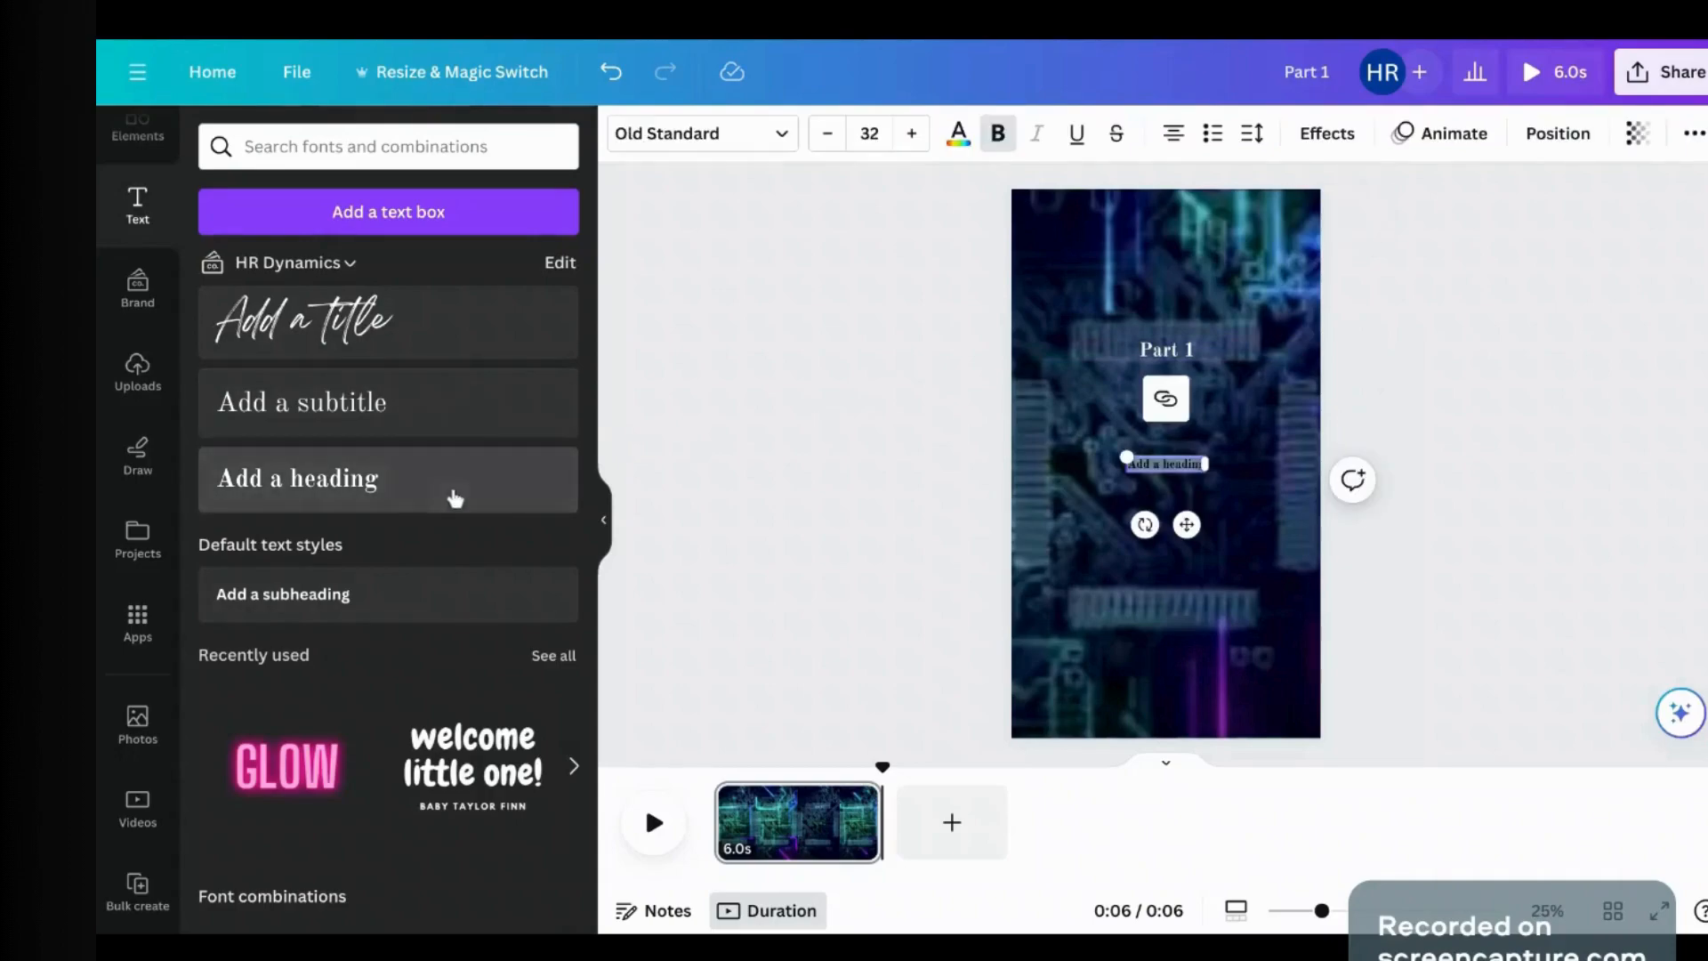
text(Part 1)
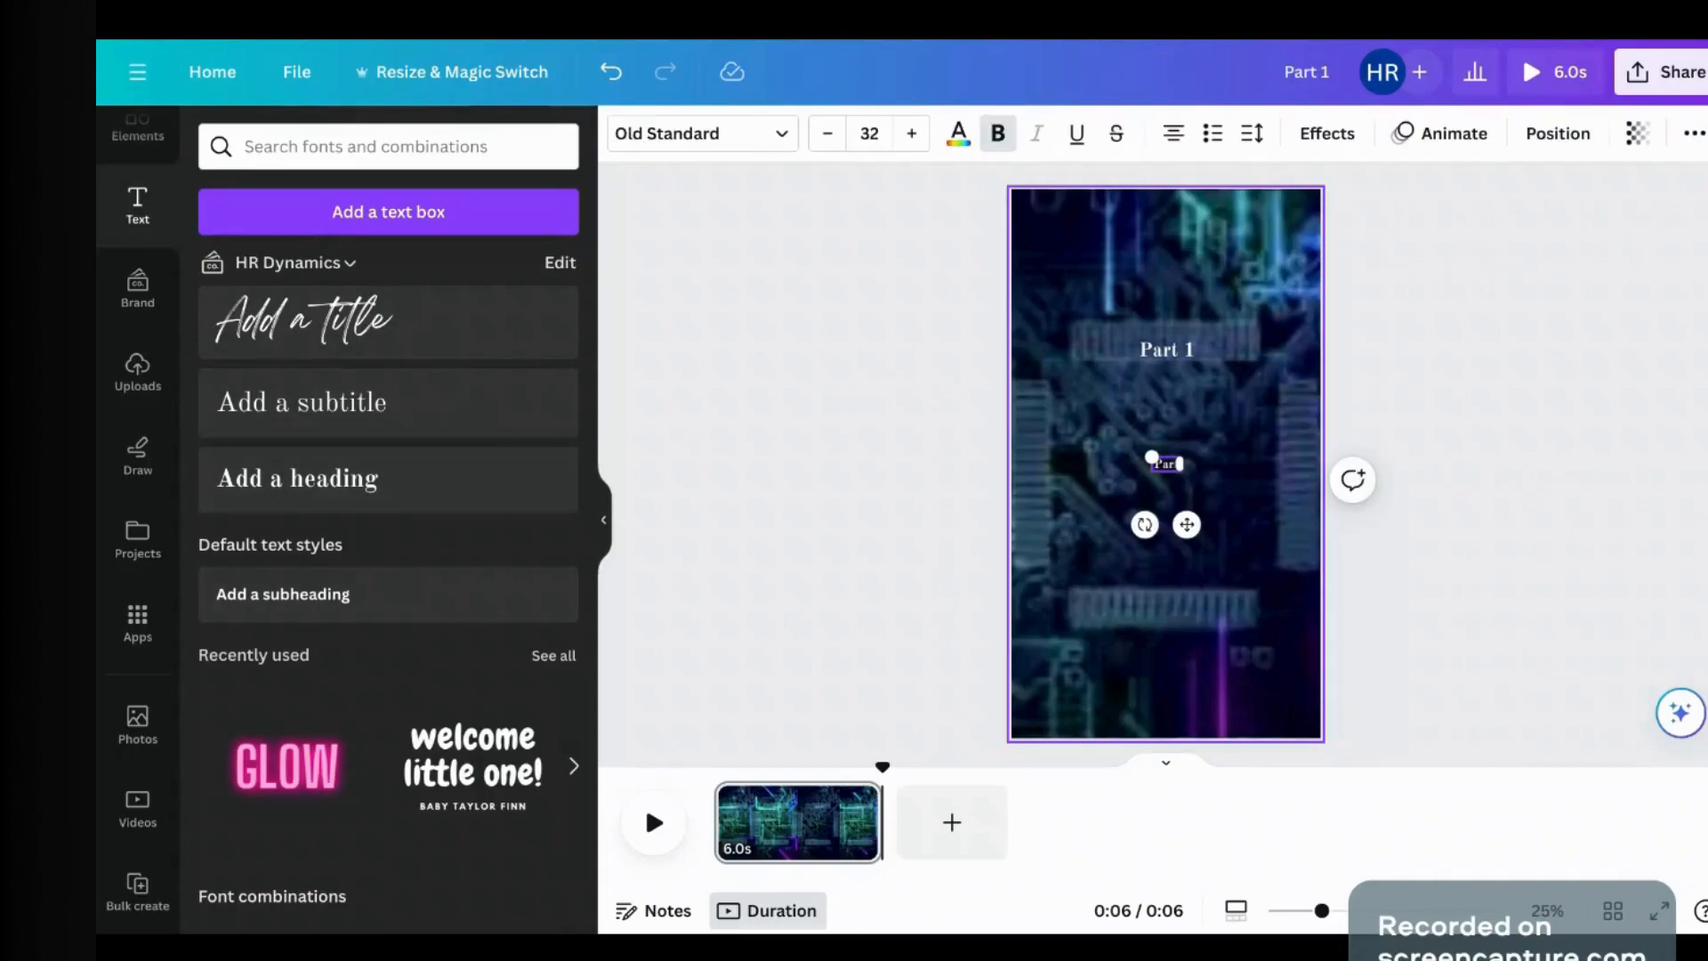
click(1487, 400)
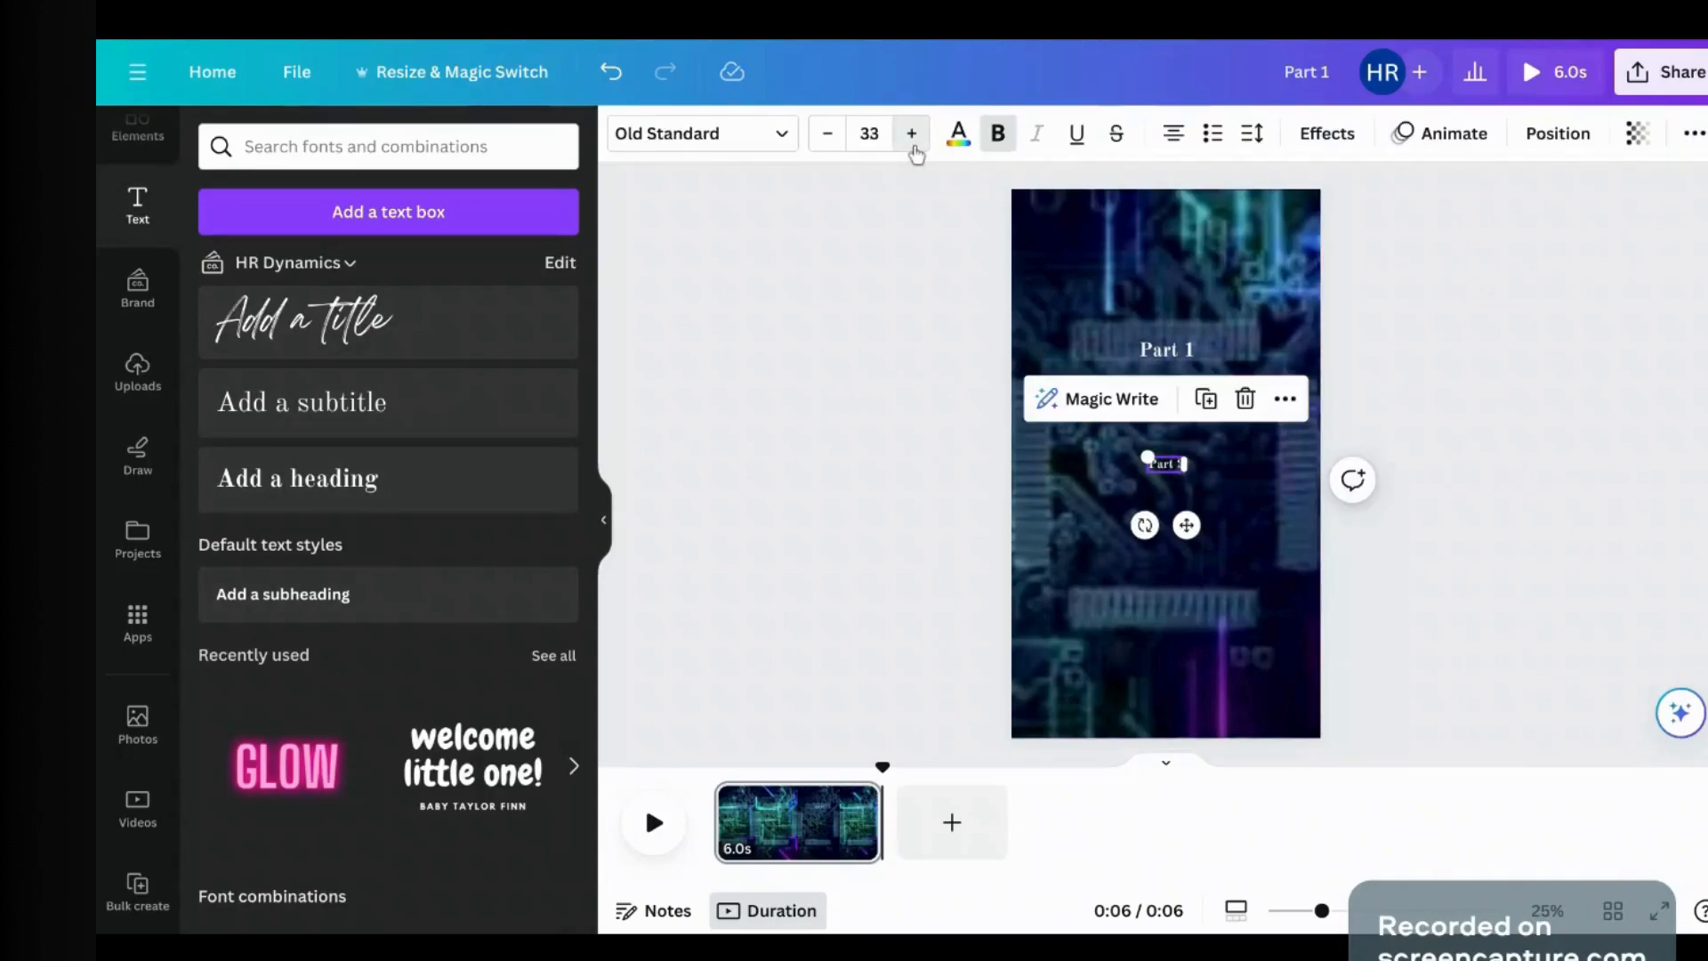
click(912, 135)
click(912, 135)
click(912, 135)
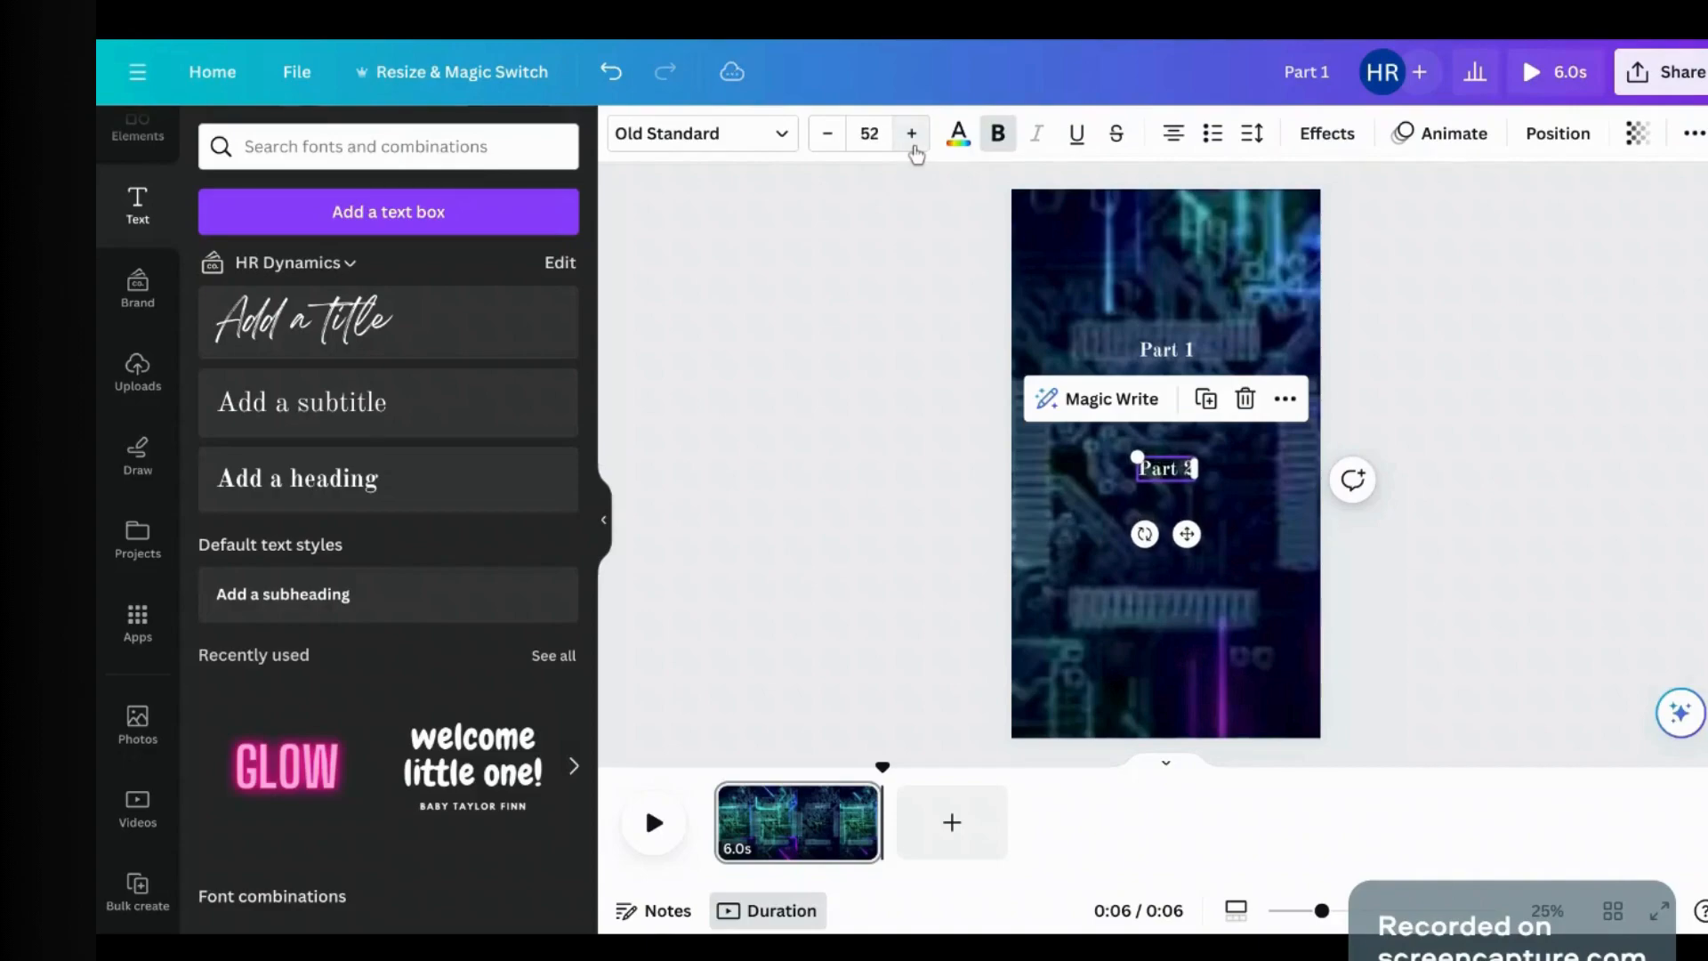
click(1181, 350)
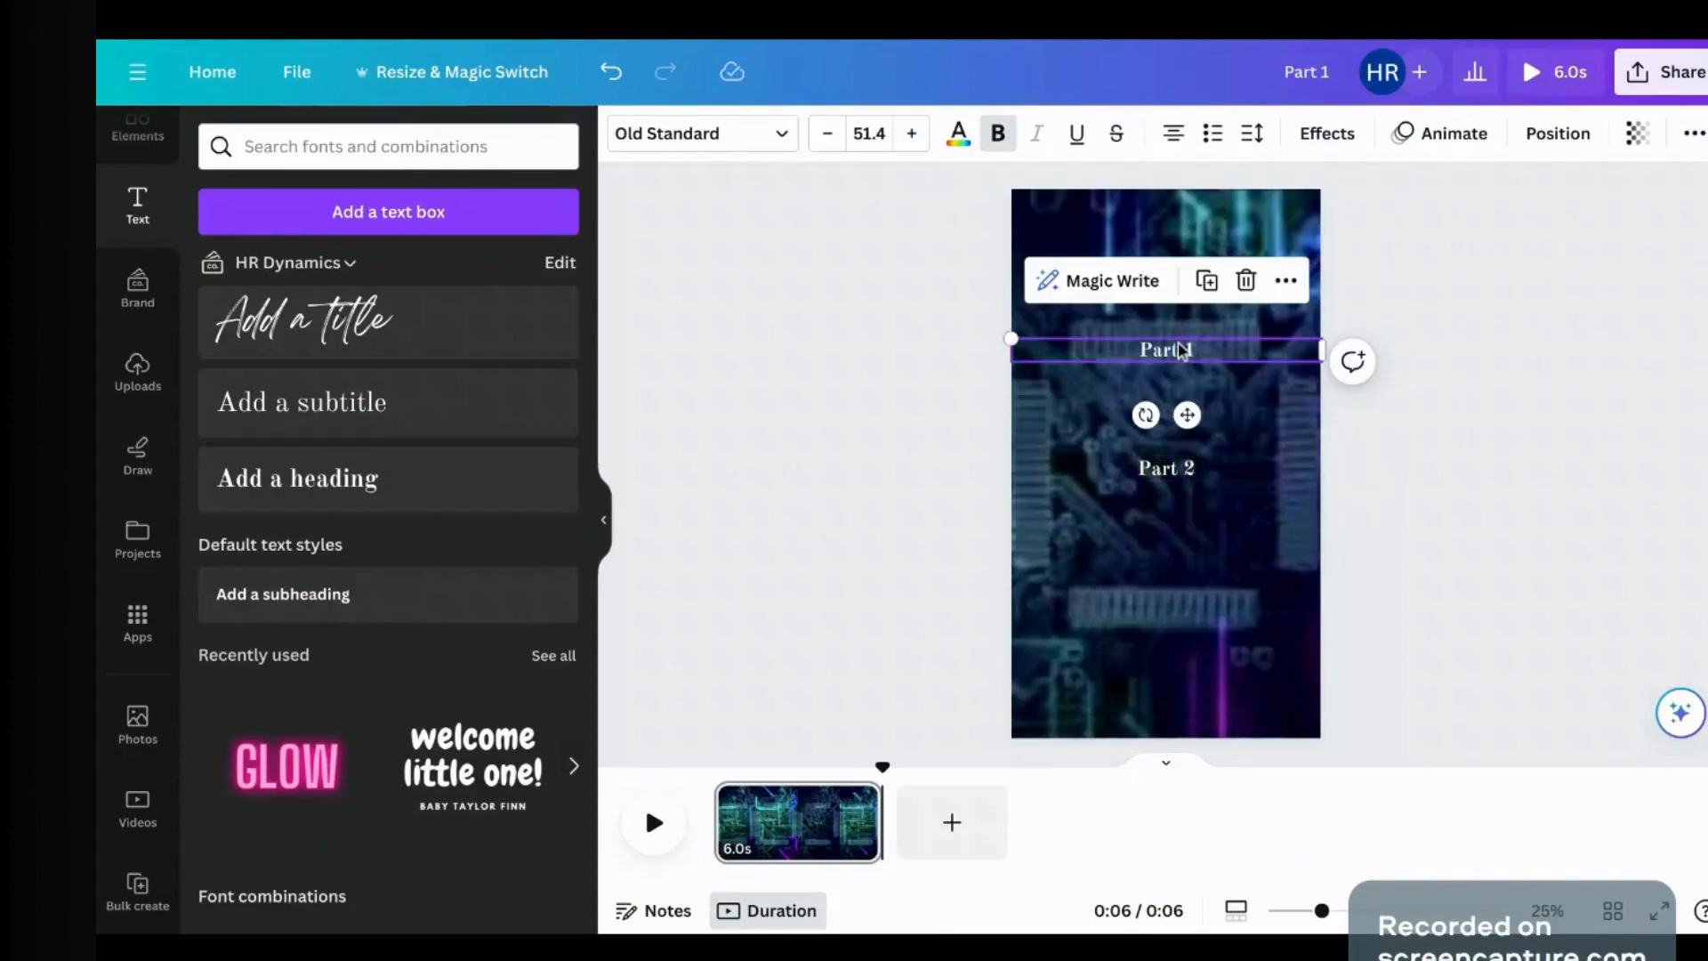
Step: Apply the black Background effect to Part 1 and Part 2, then move Part 1 just above Part 2
click(1294, 283)
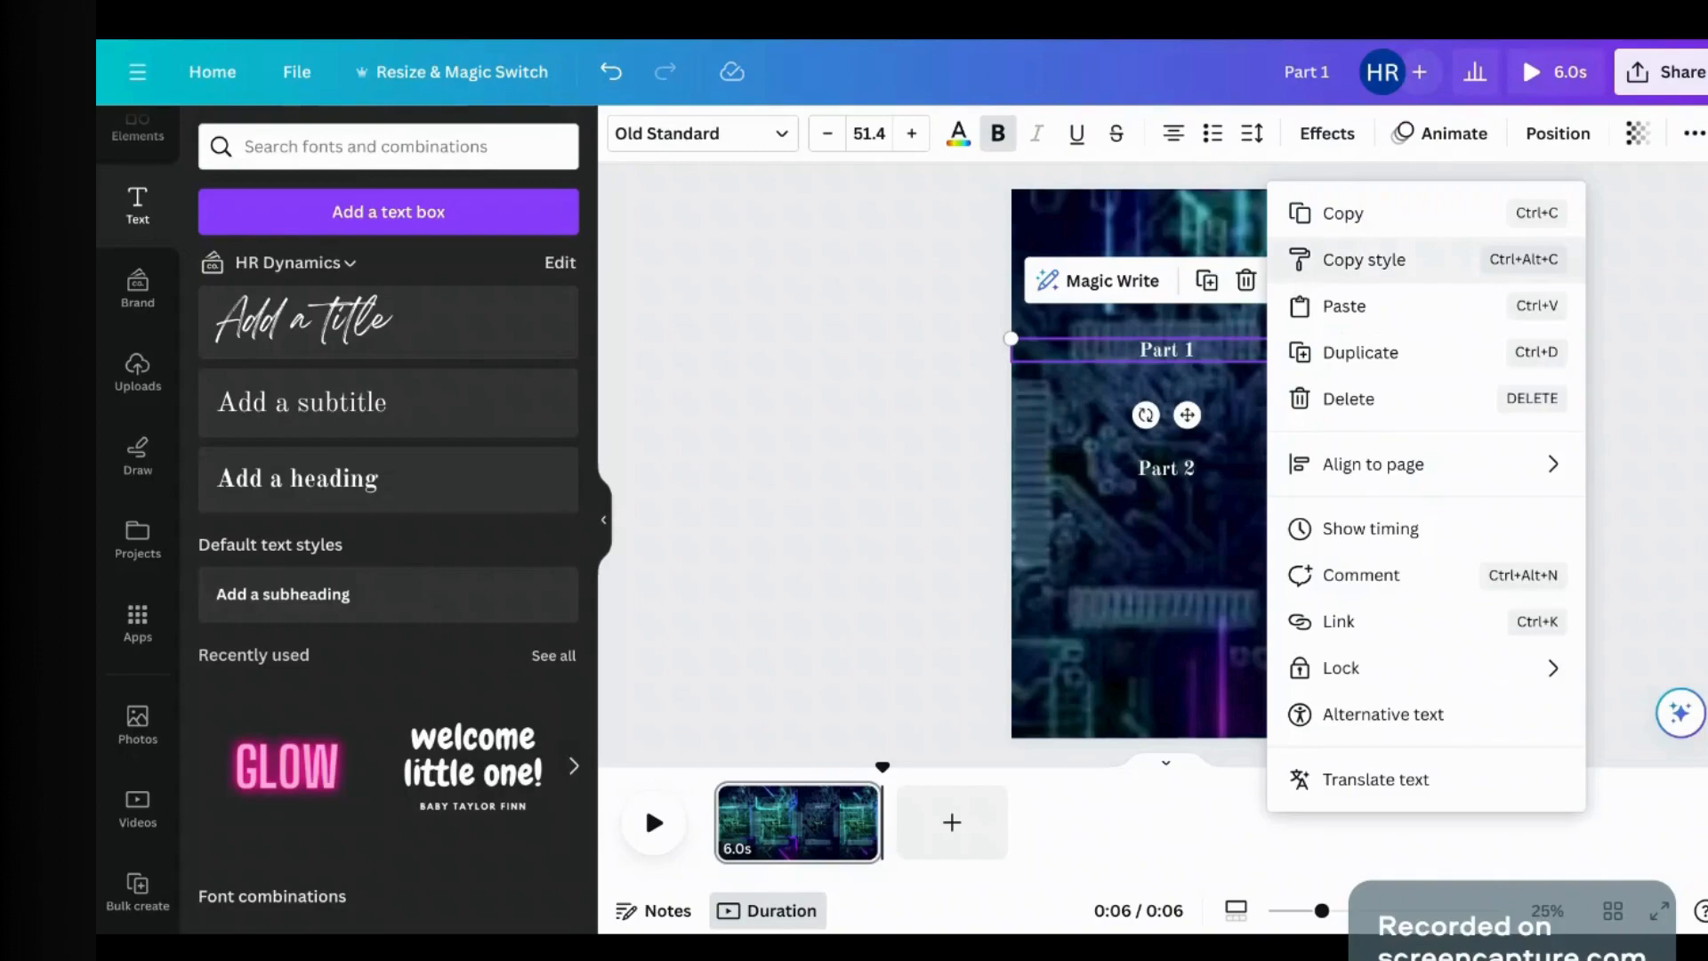
click(812, 392)
click(1164, 347)
click(1165, 347)
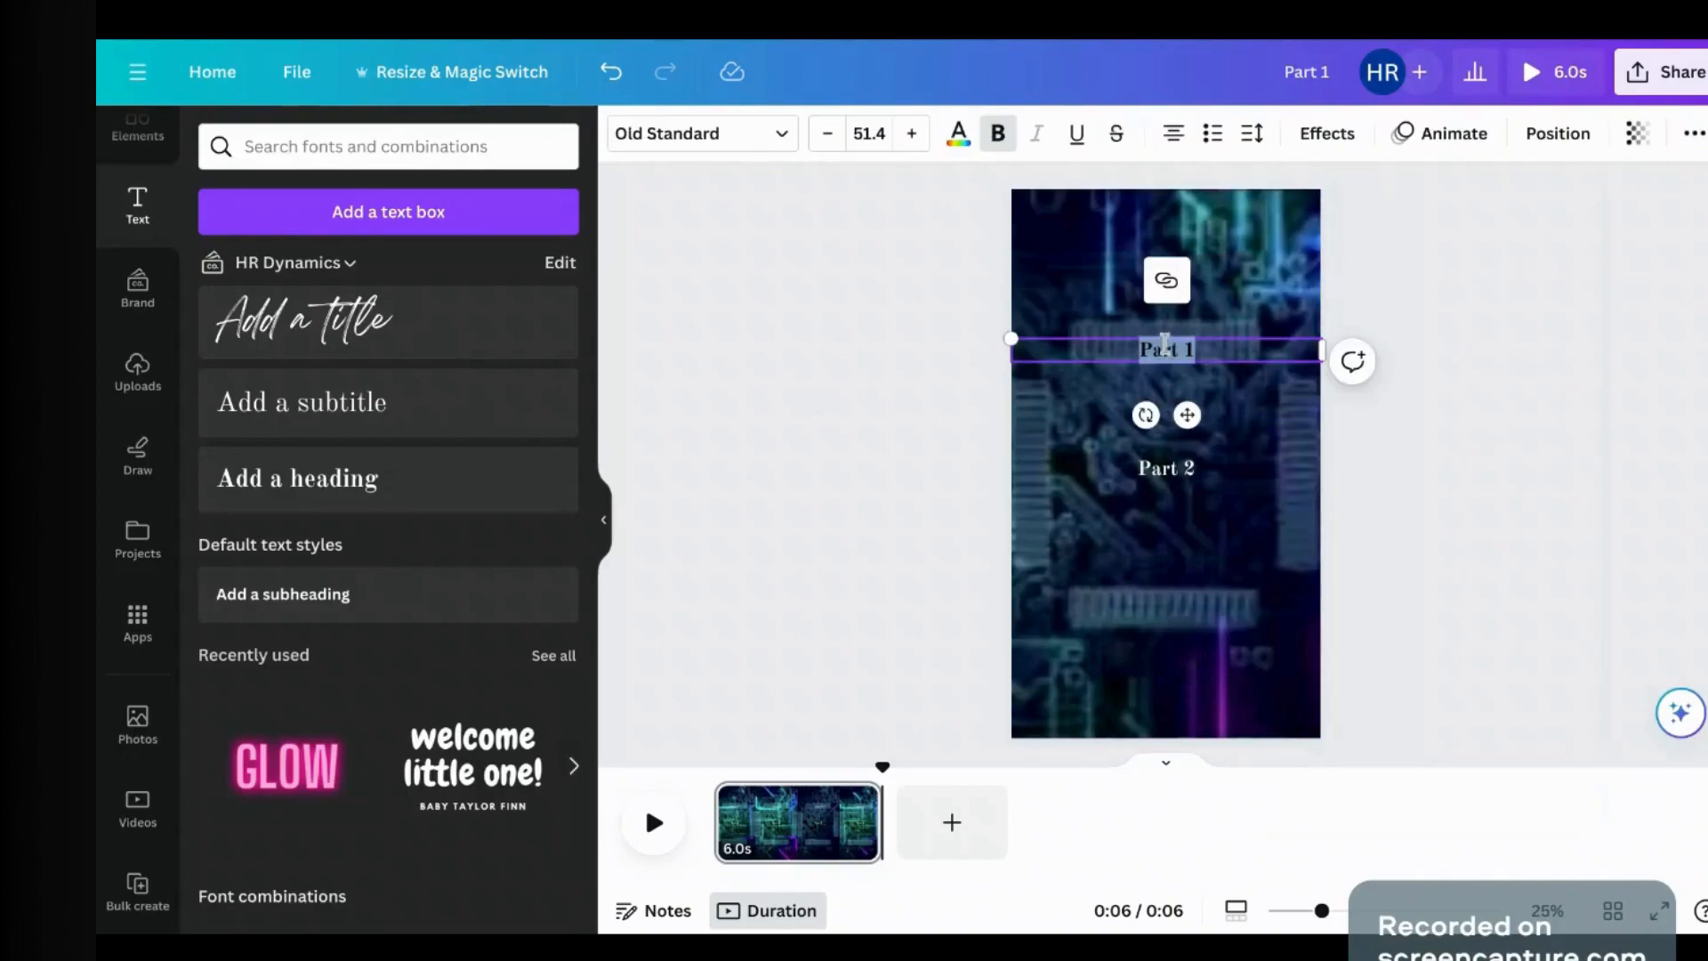
click(1326, 134)
scroll(355, 546, down, 2)
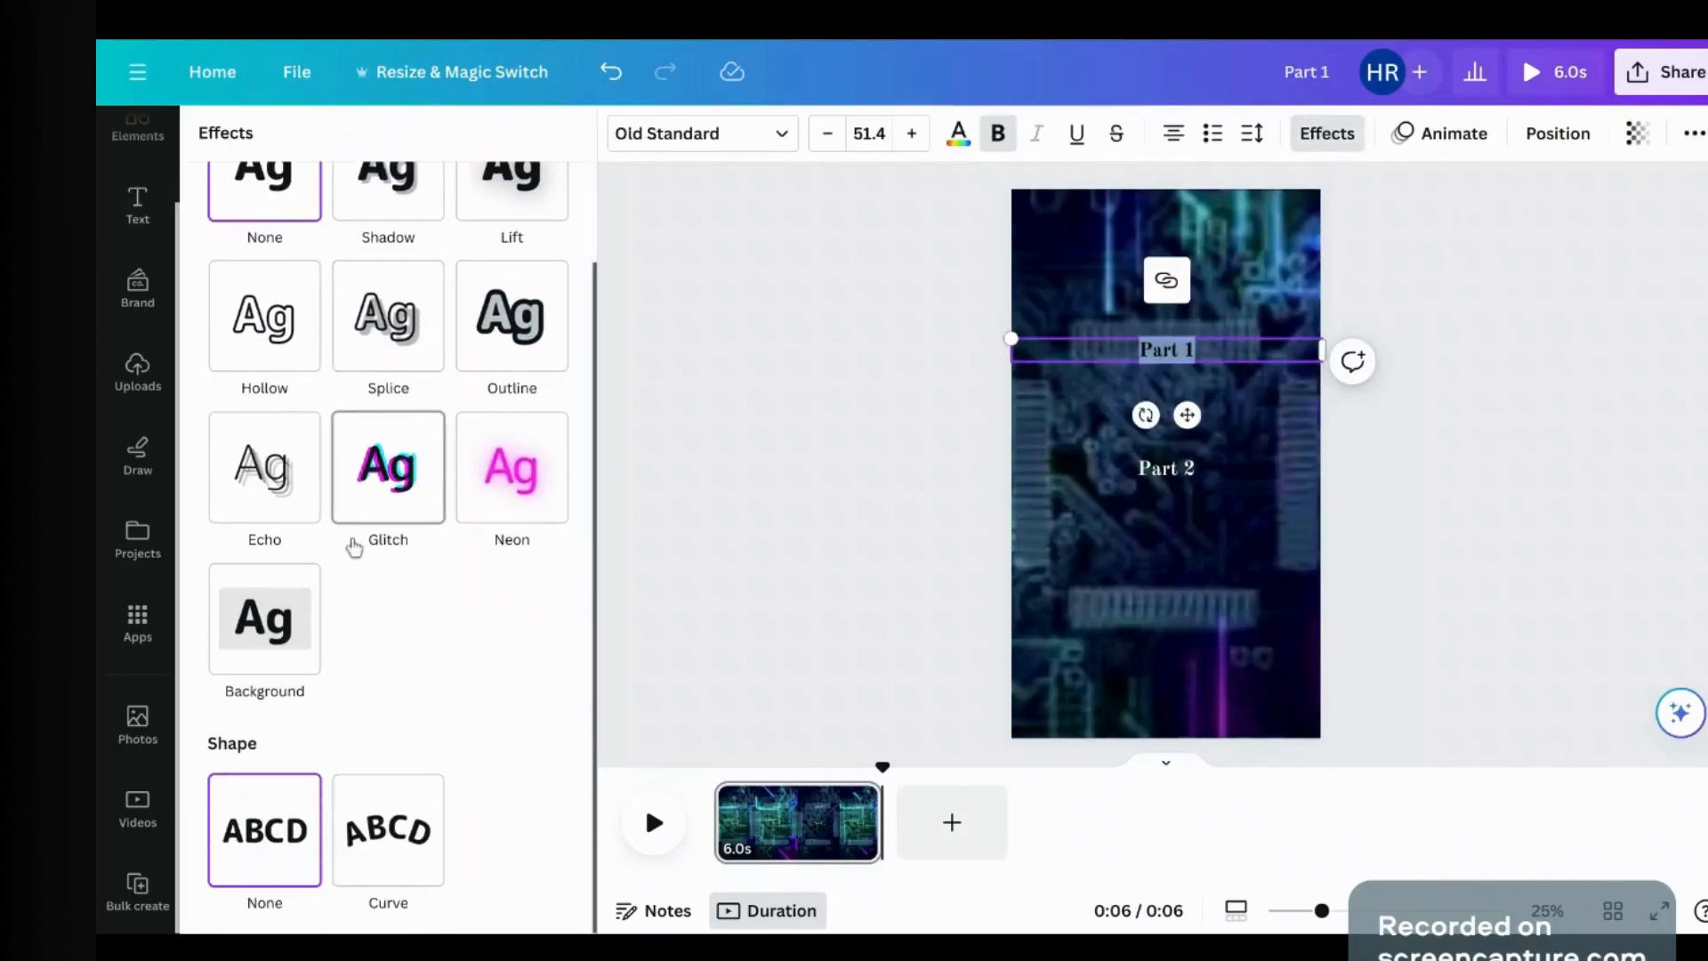
click(264, 622)
click(1192, 469)
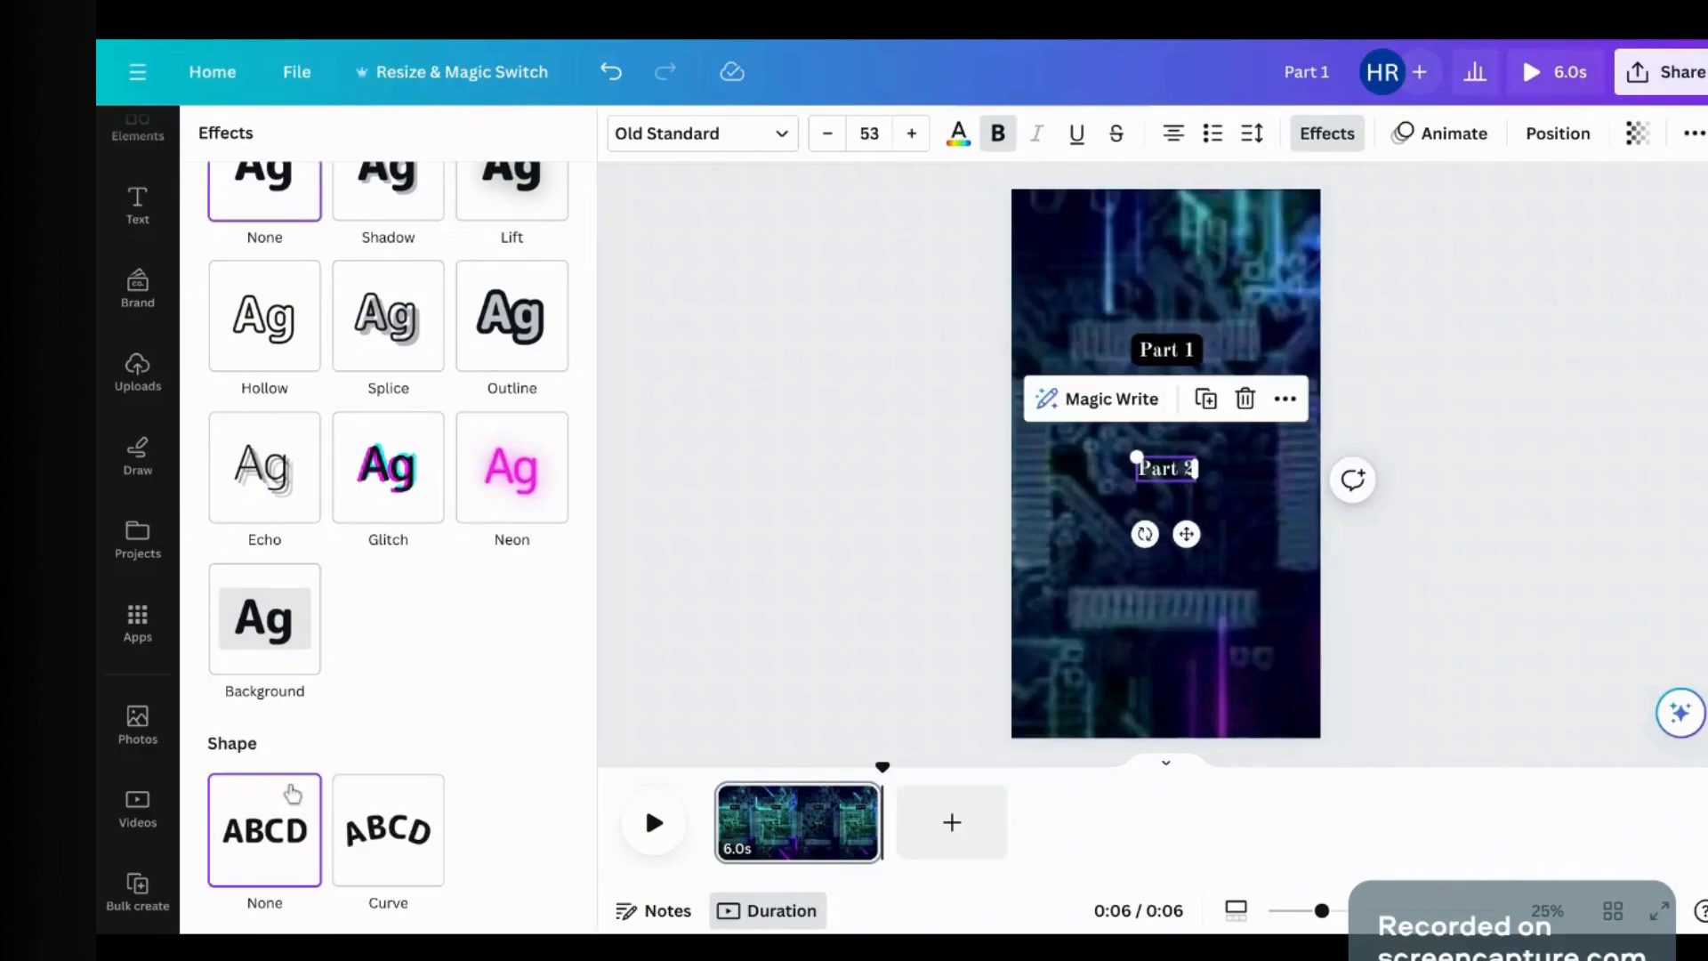
click(294, 603)
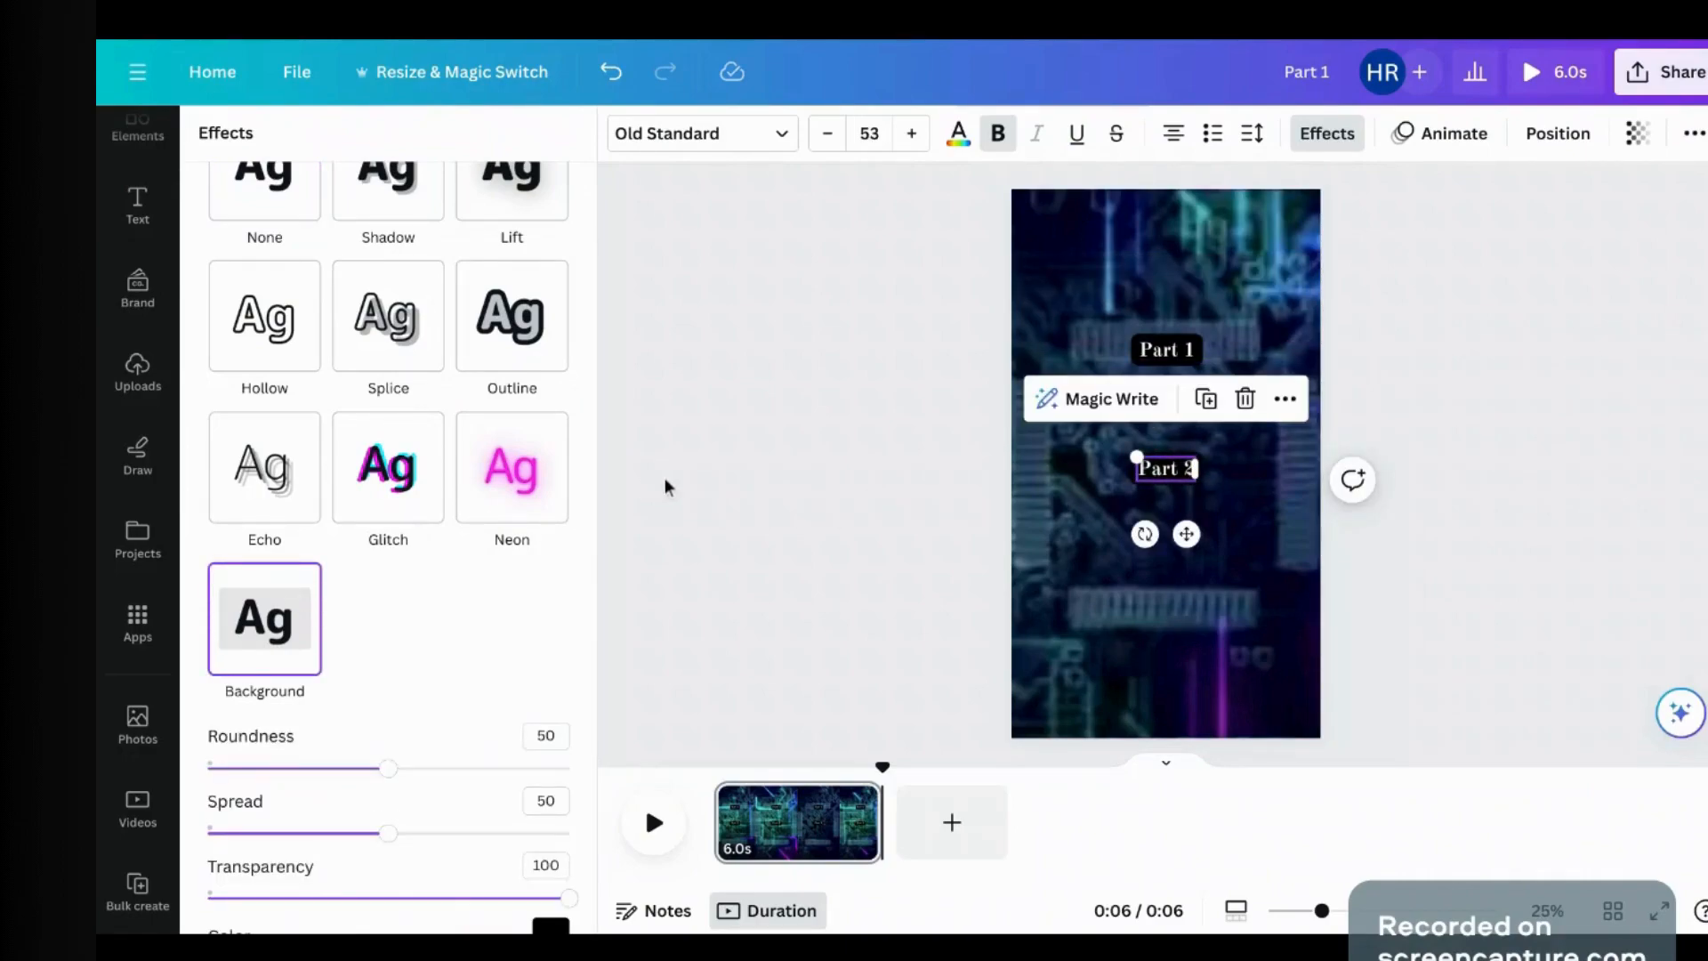
click(663, 484)
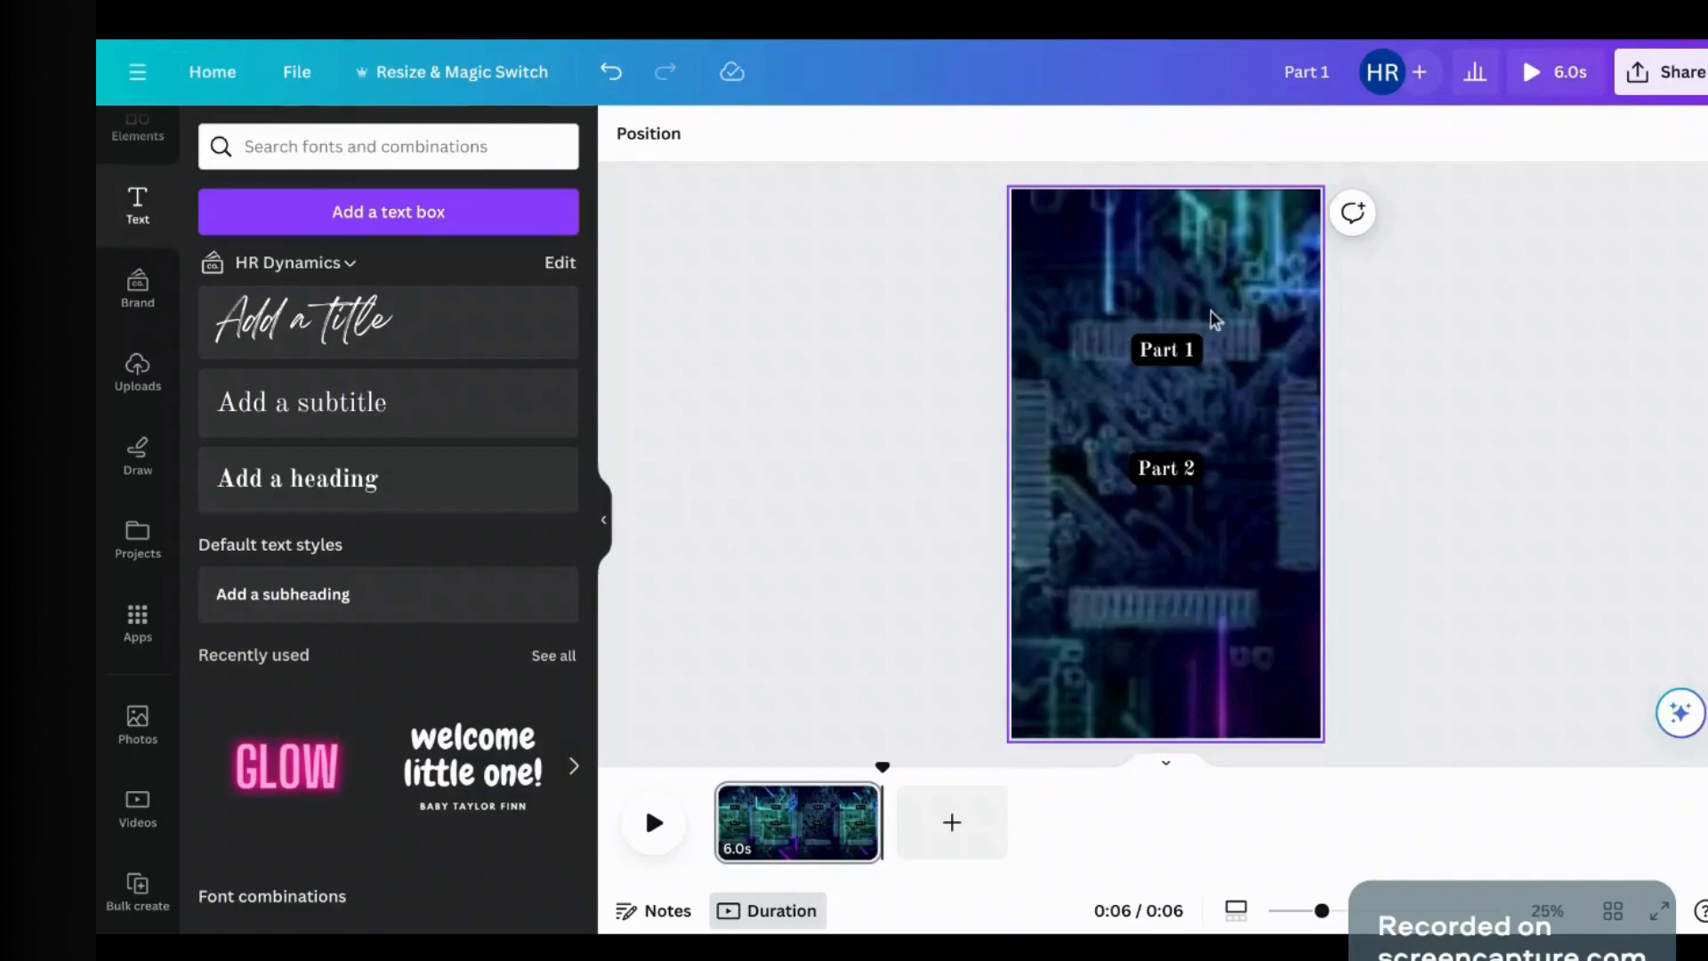
drag(1185, 356, 1186, 427)
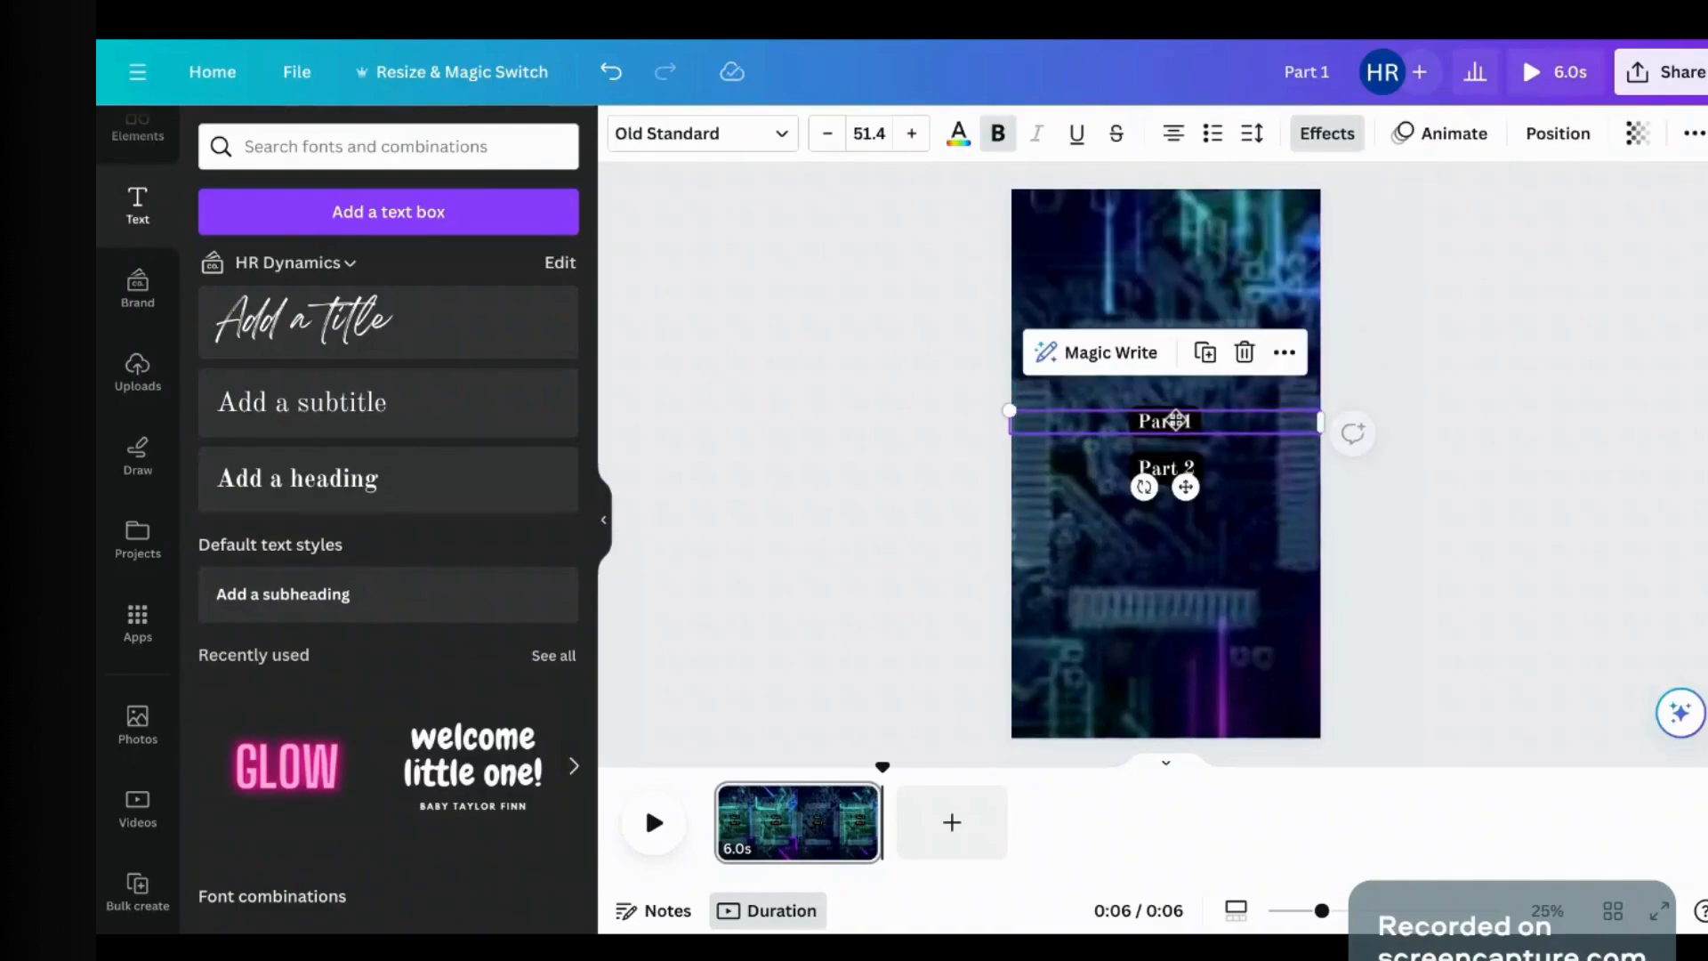
click(845, 473)
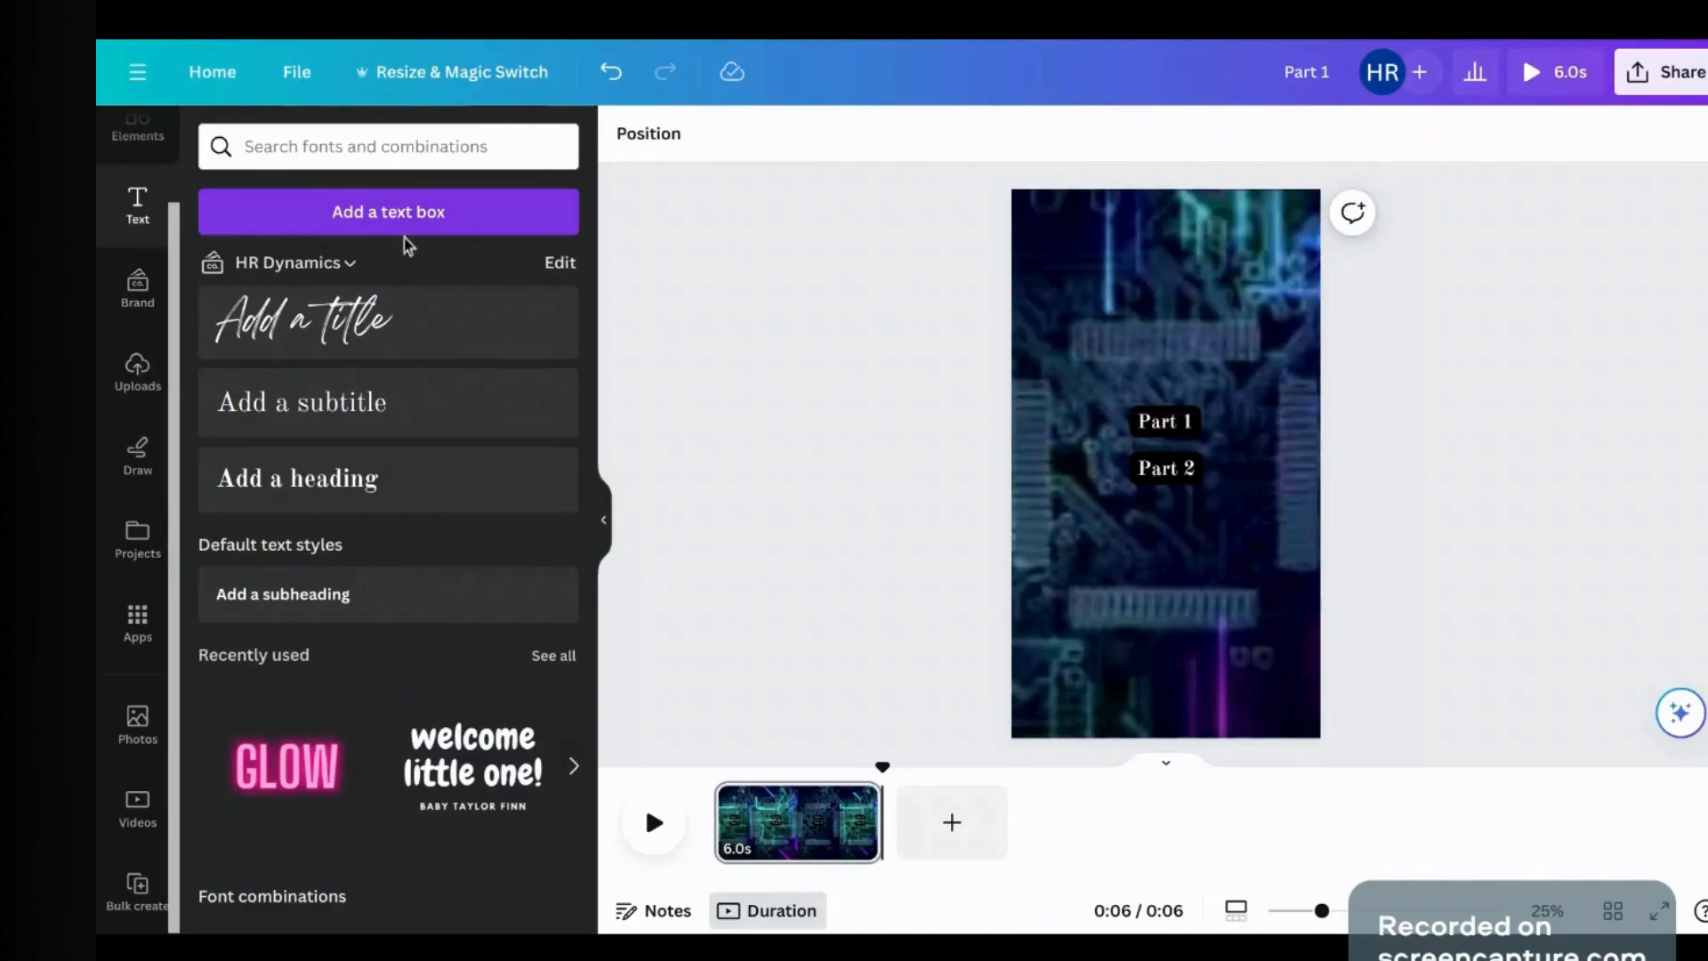
Step: Add a size-65 Category heading with black background, centred above Part 1, and widen Part 2
click(377, 221)
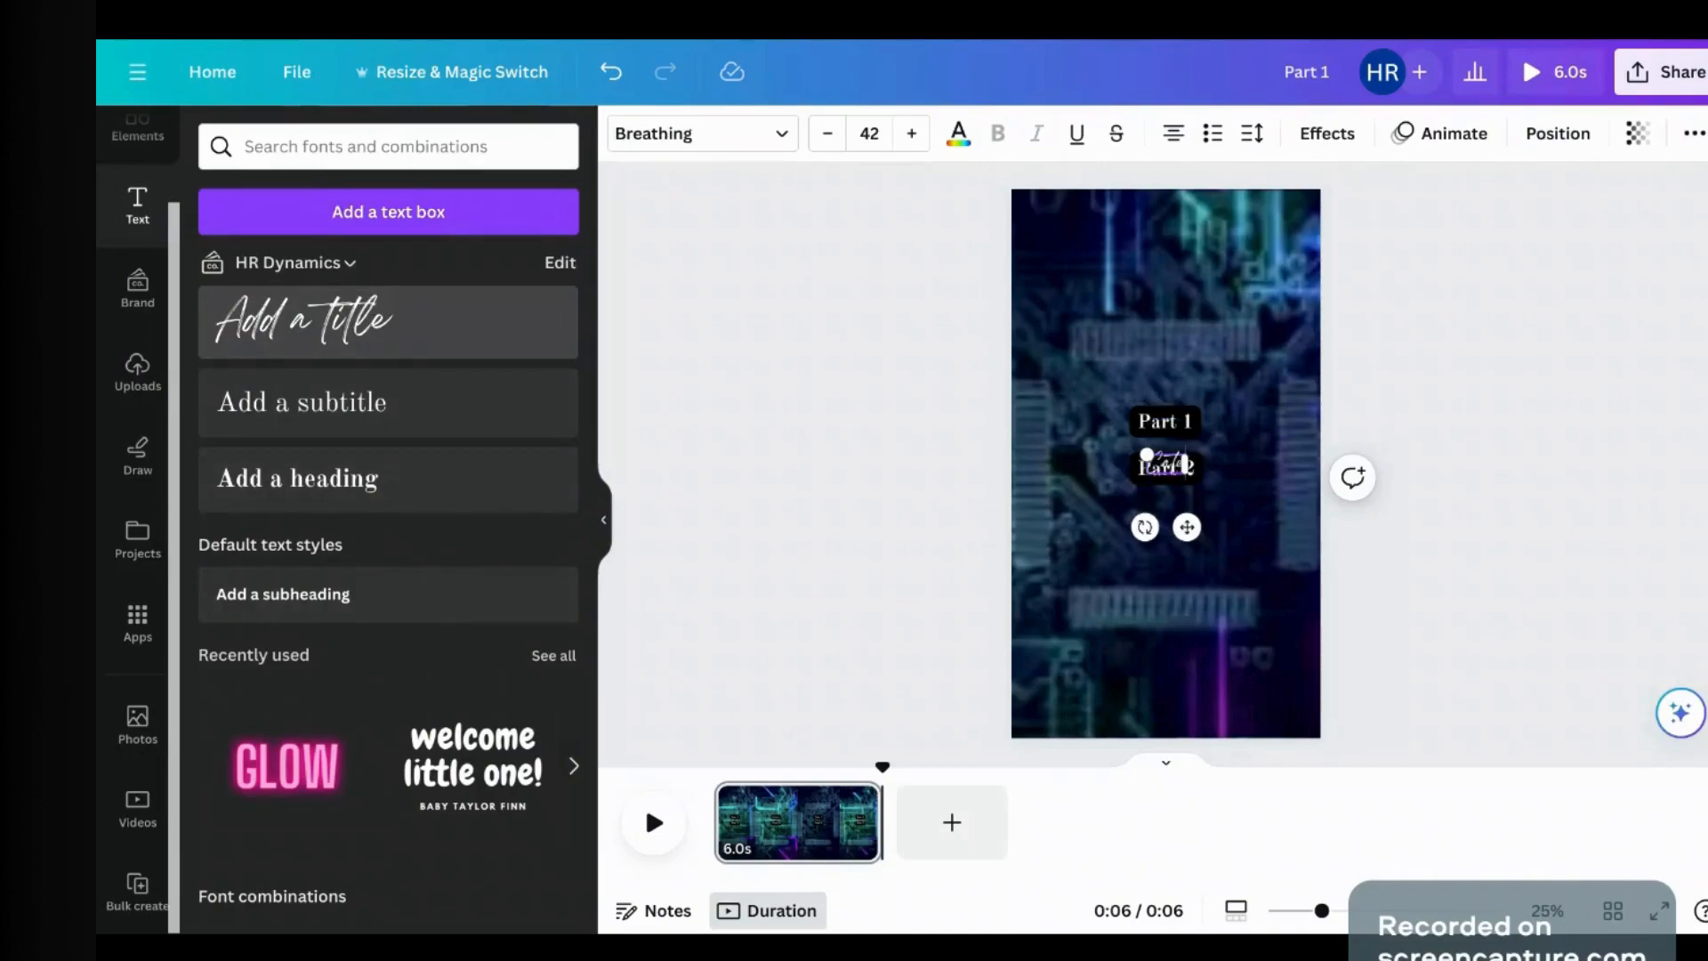
text(Category)
drag(1189, 527, 1181, 372)
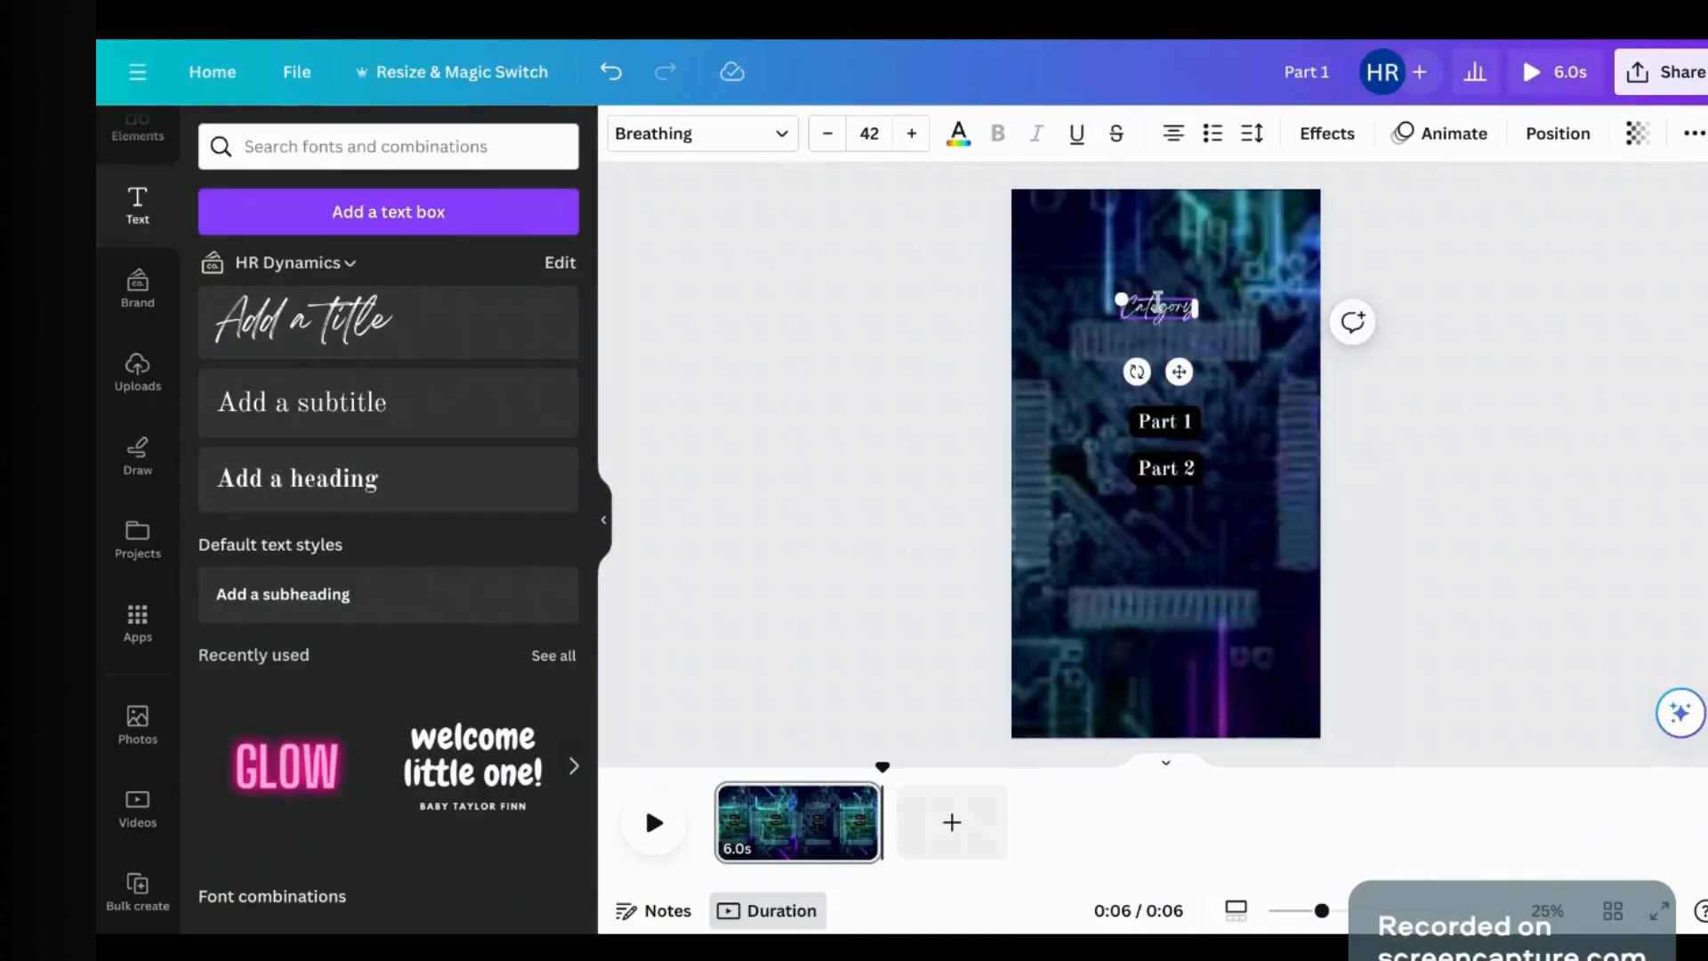
double_click(1168, 298)
click(1327, 133)
click(263, 717)
click(916, 134)
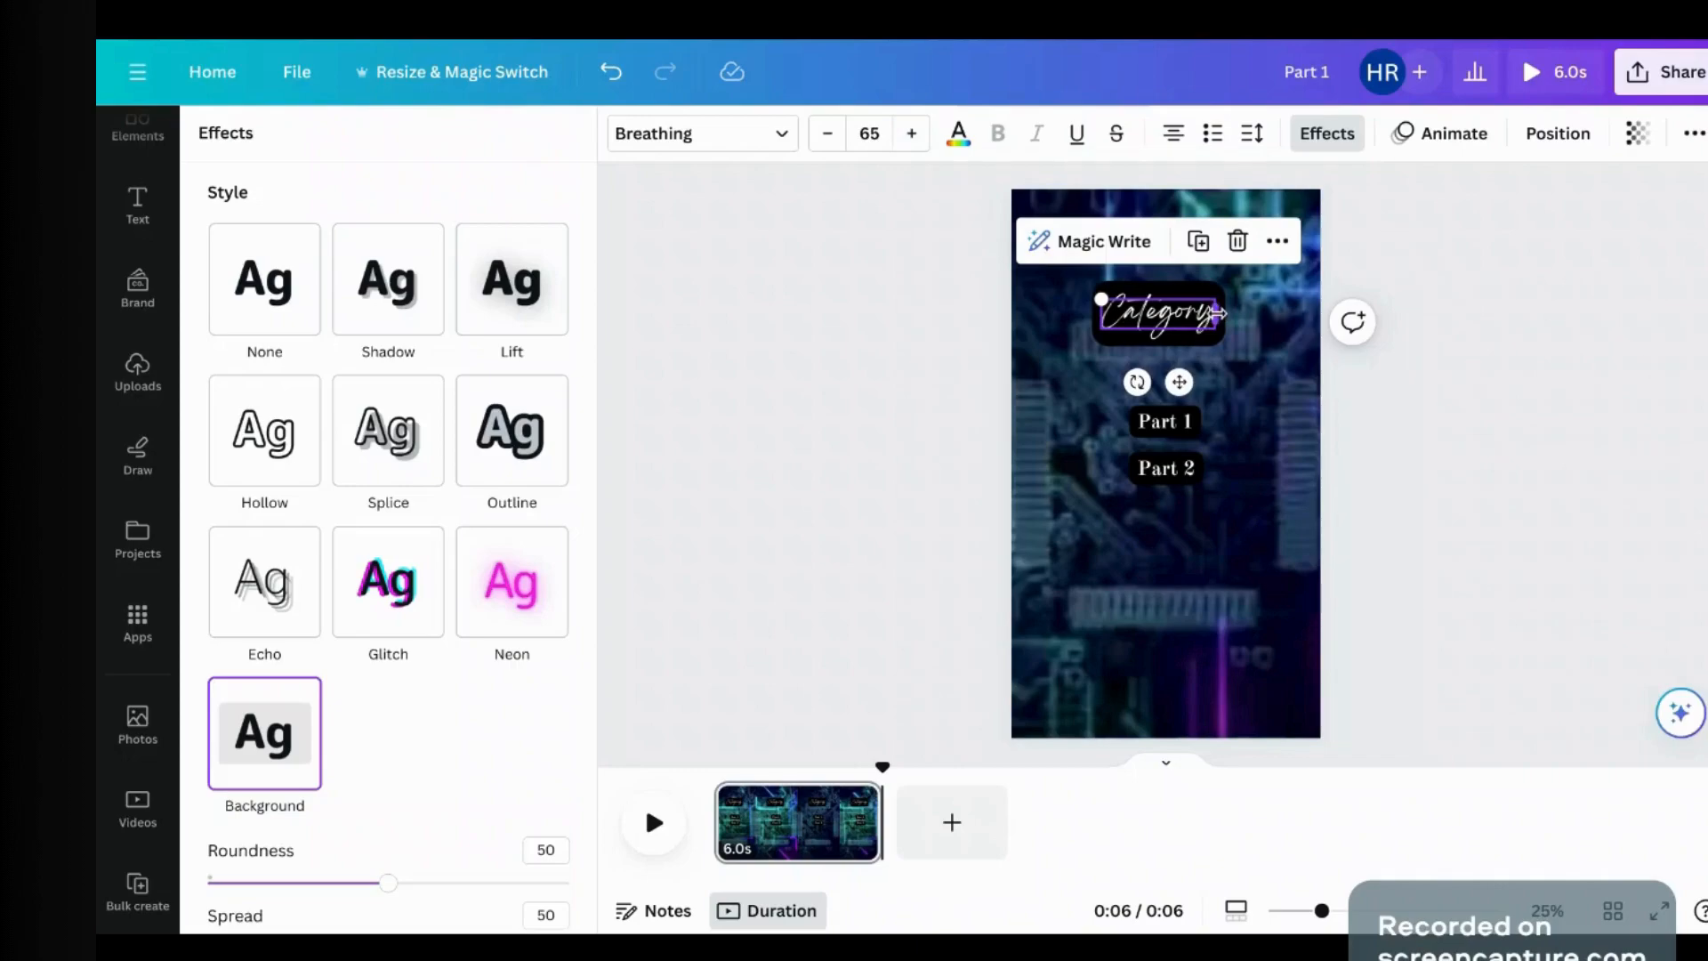
drag(1214, 316, 1339, 316)
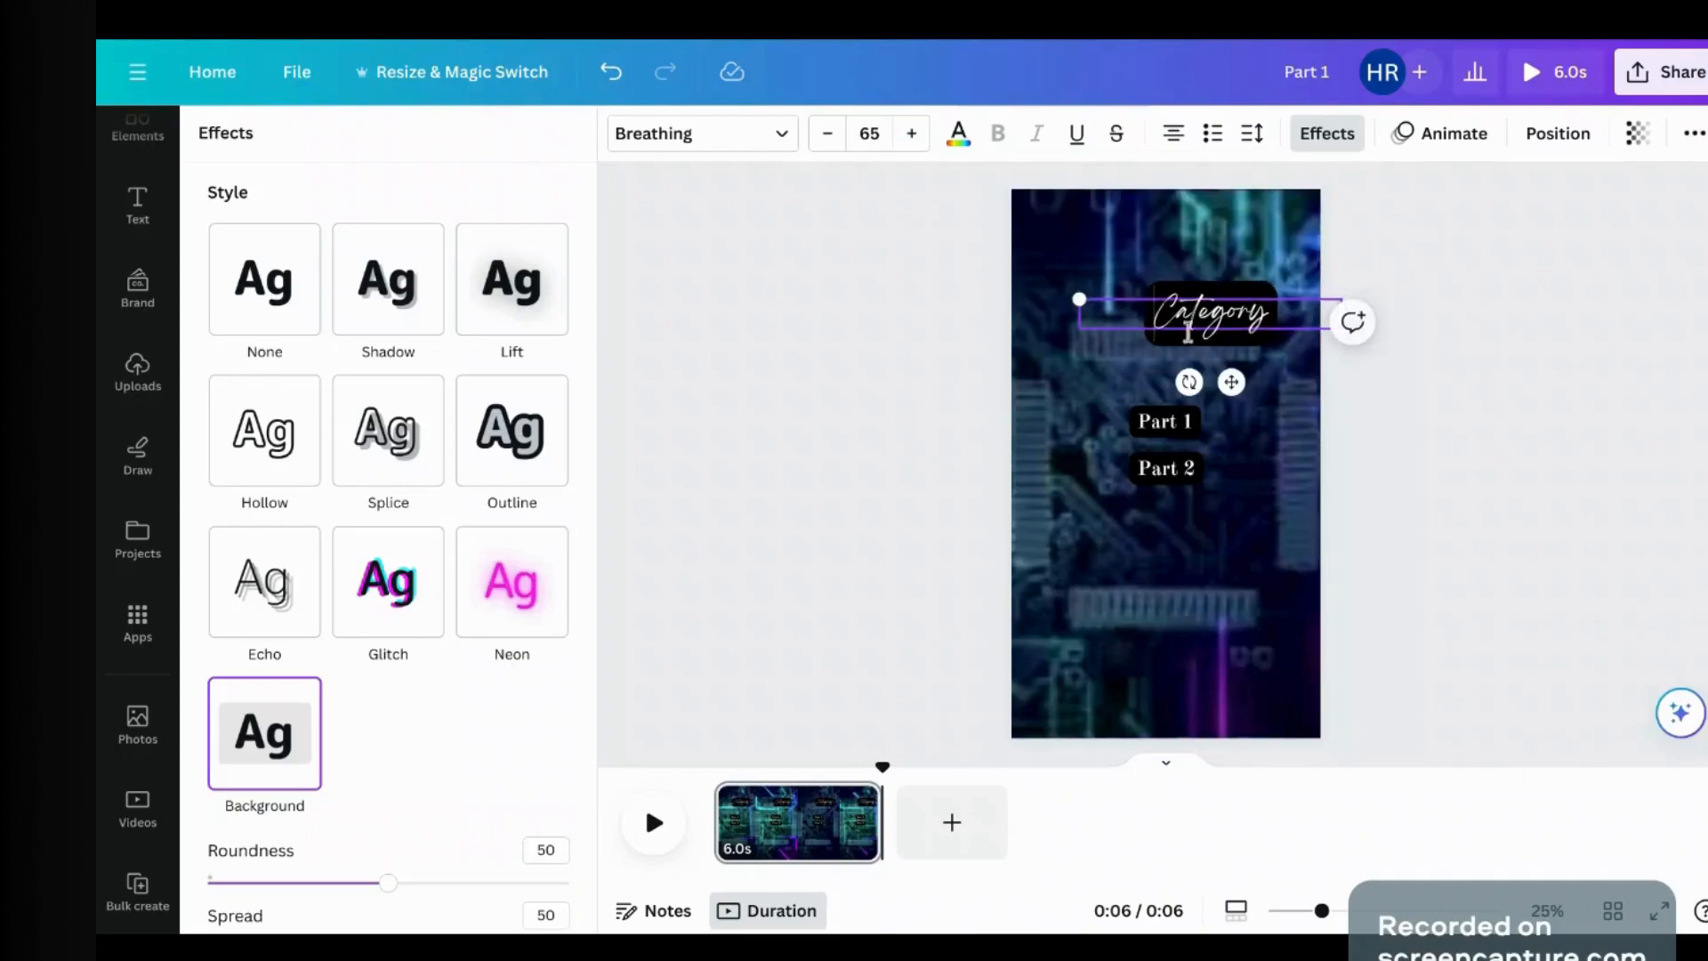
drag(1242, 383, 1181, 375)
click(1174, 471)
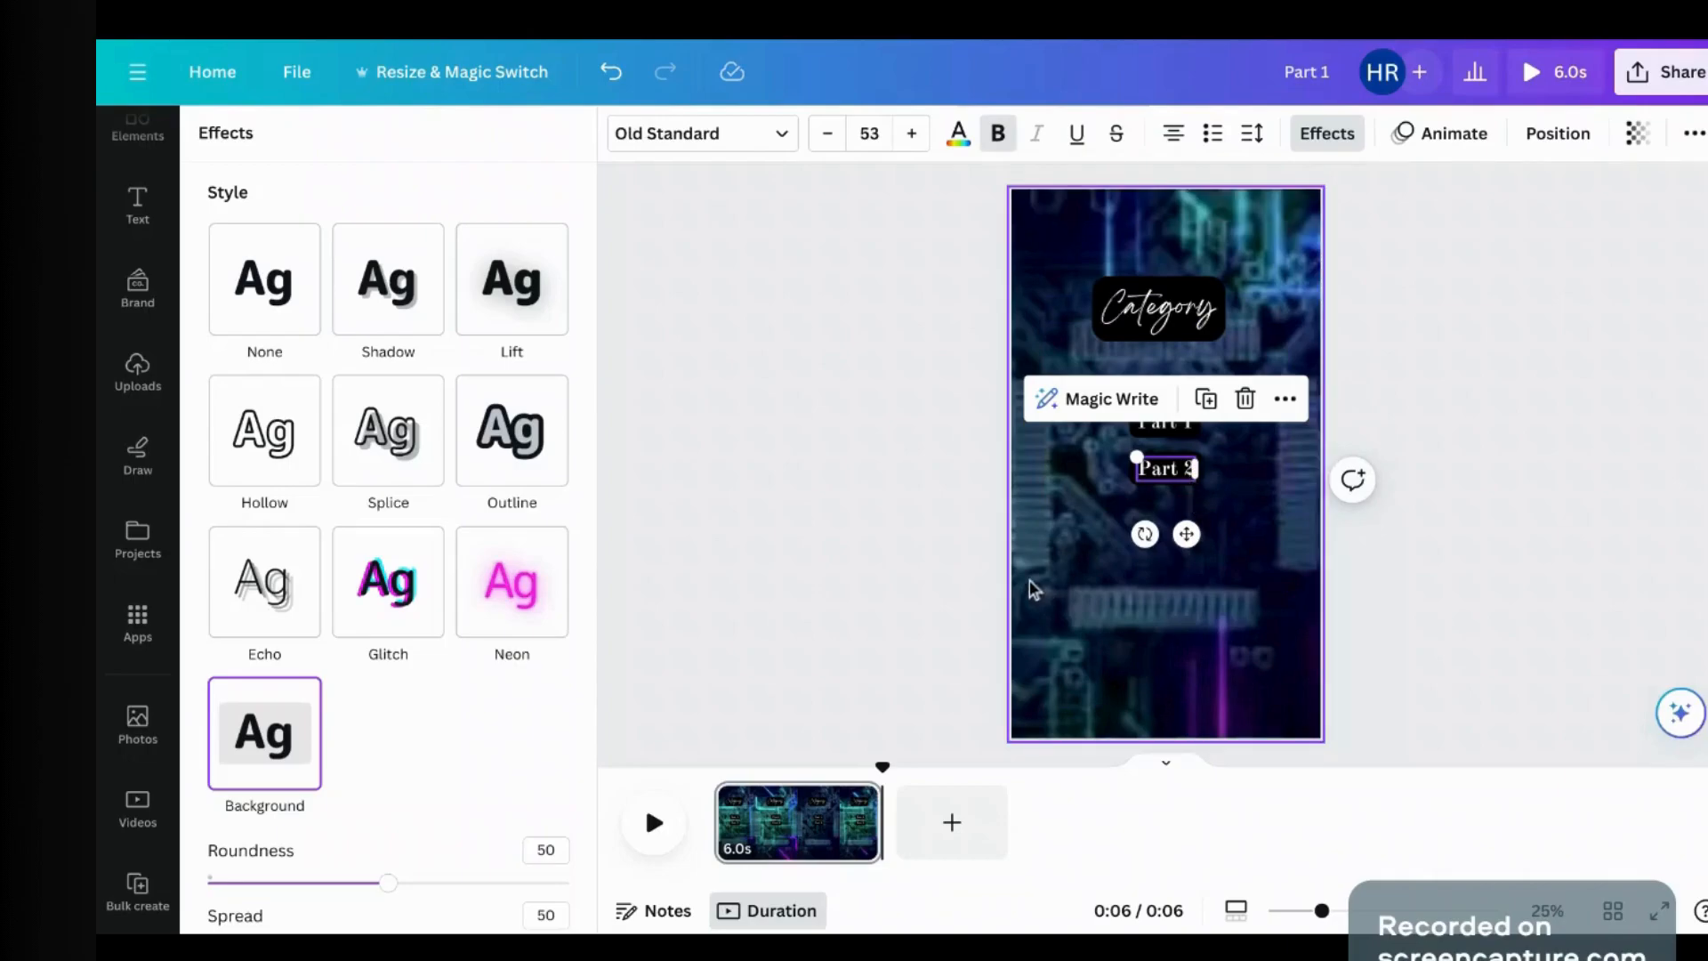
drag(1197, 469, 1257, 469)
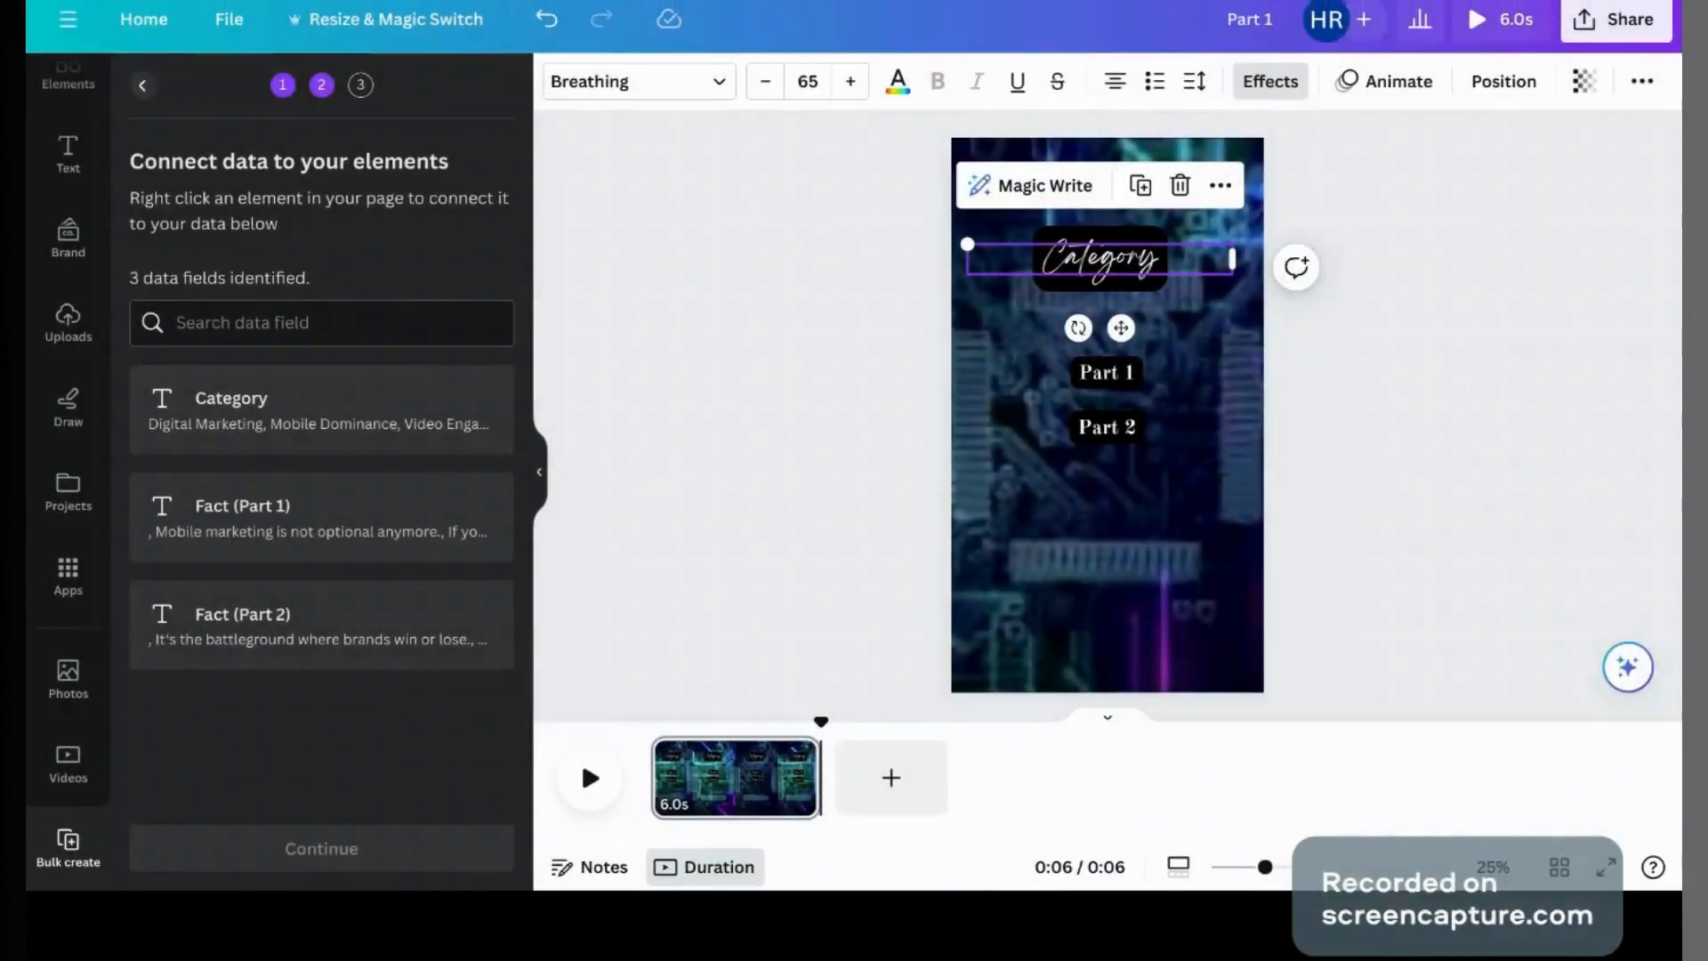
Step: Connect the Category, Part 1 and Part 2 texts to the Category, Fact (Part 1) and Fact (Part 2) fields
click(1424, 458)
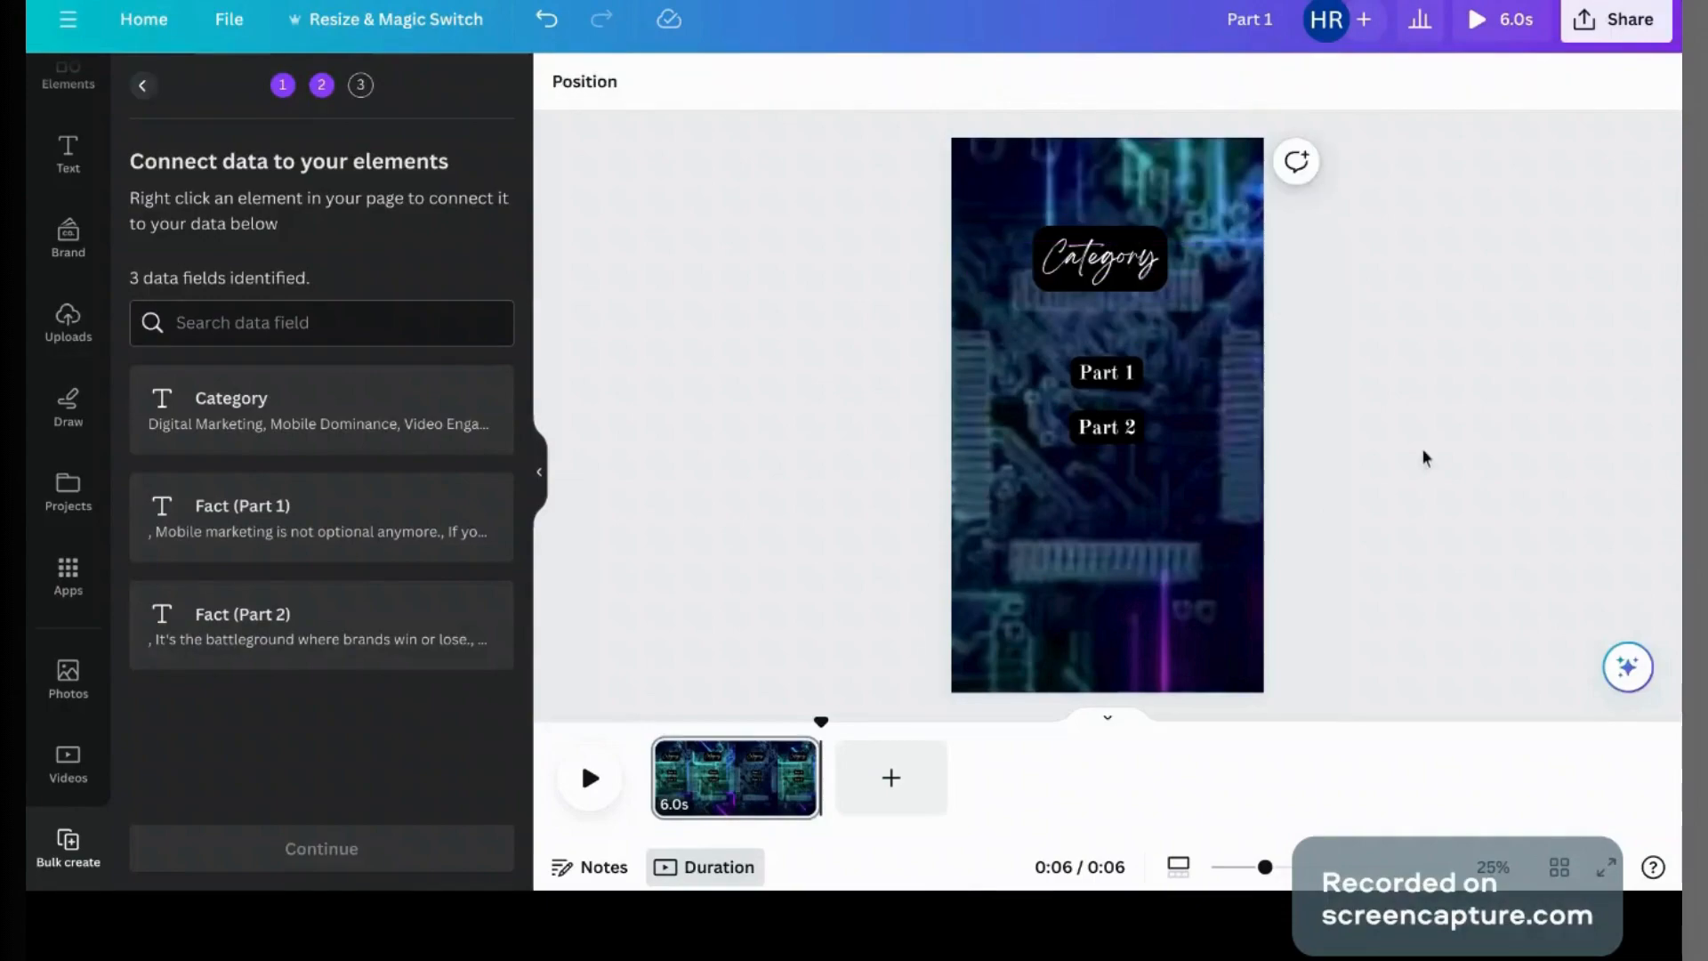
click(1090, 259)
click(1224, 184)
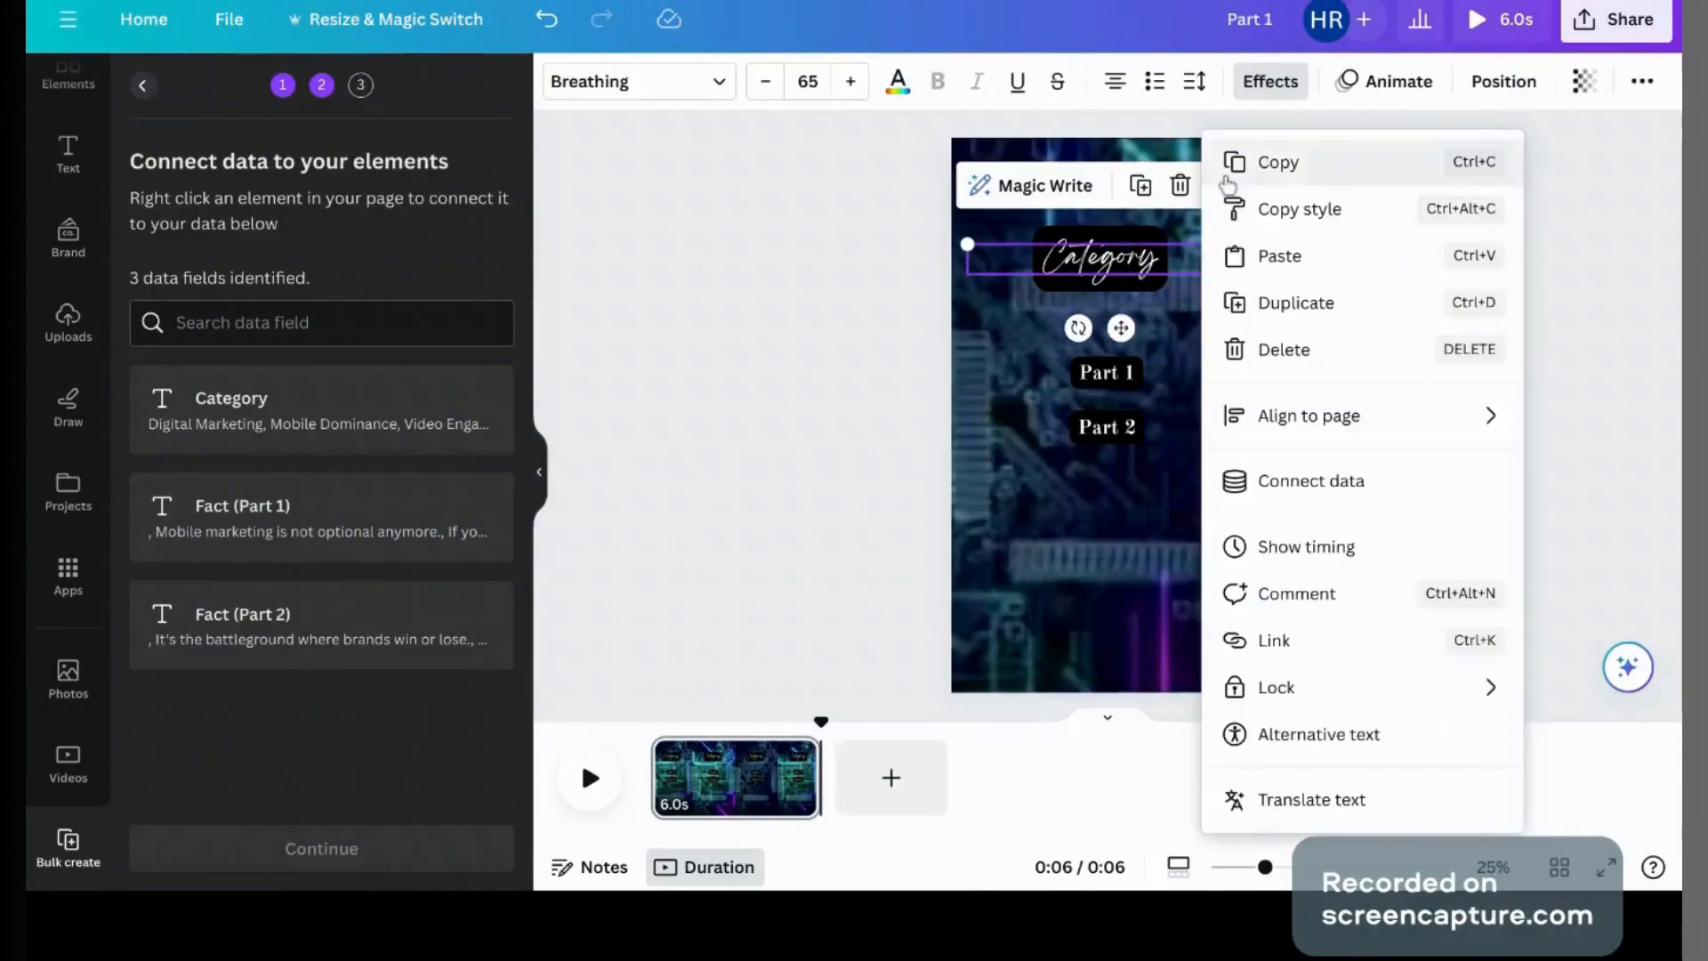
click(1317, 482)
click(1282, 364)
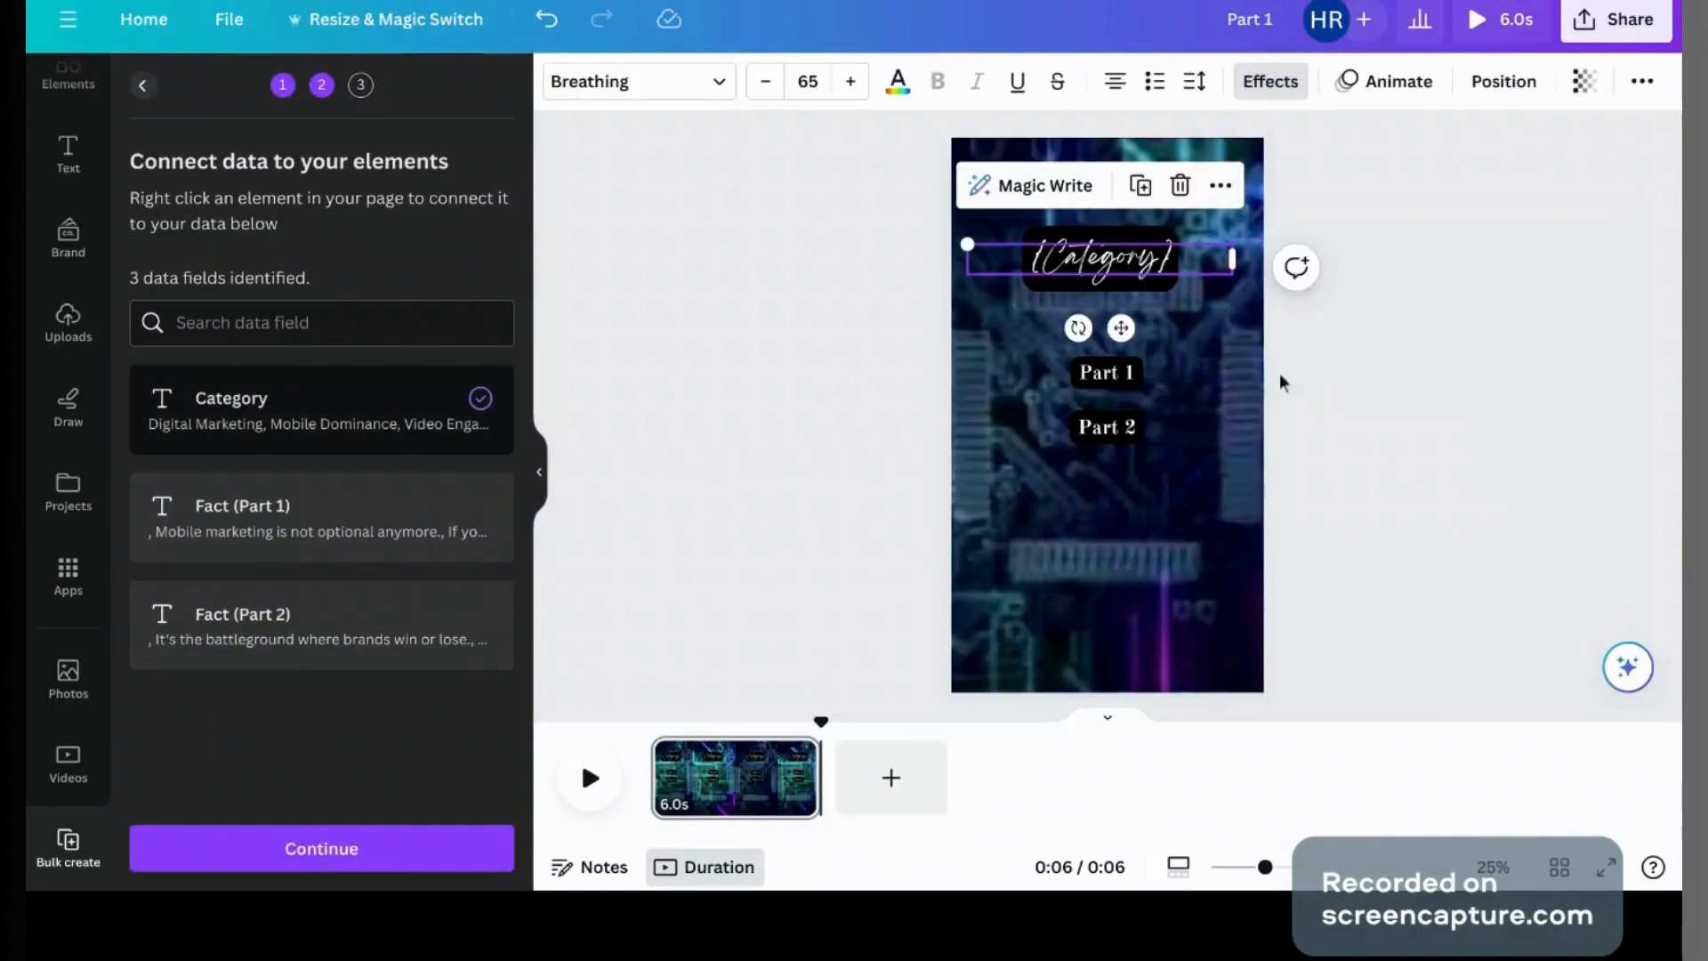
click(1101, 374)
click(1226, 303)
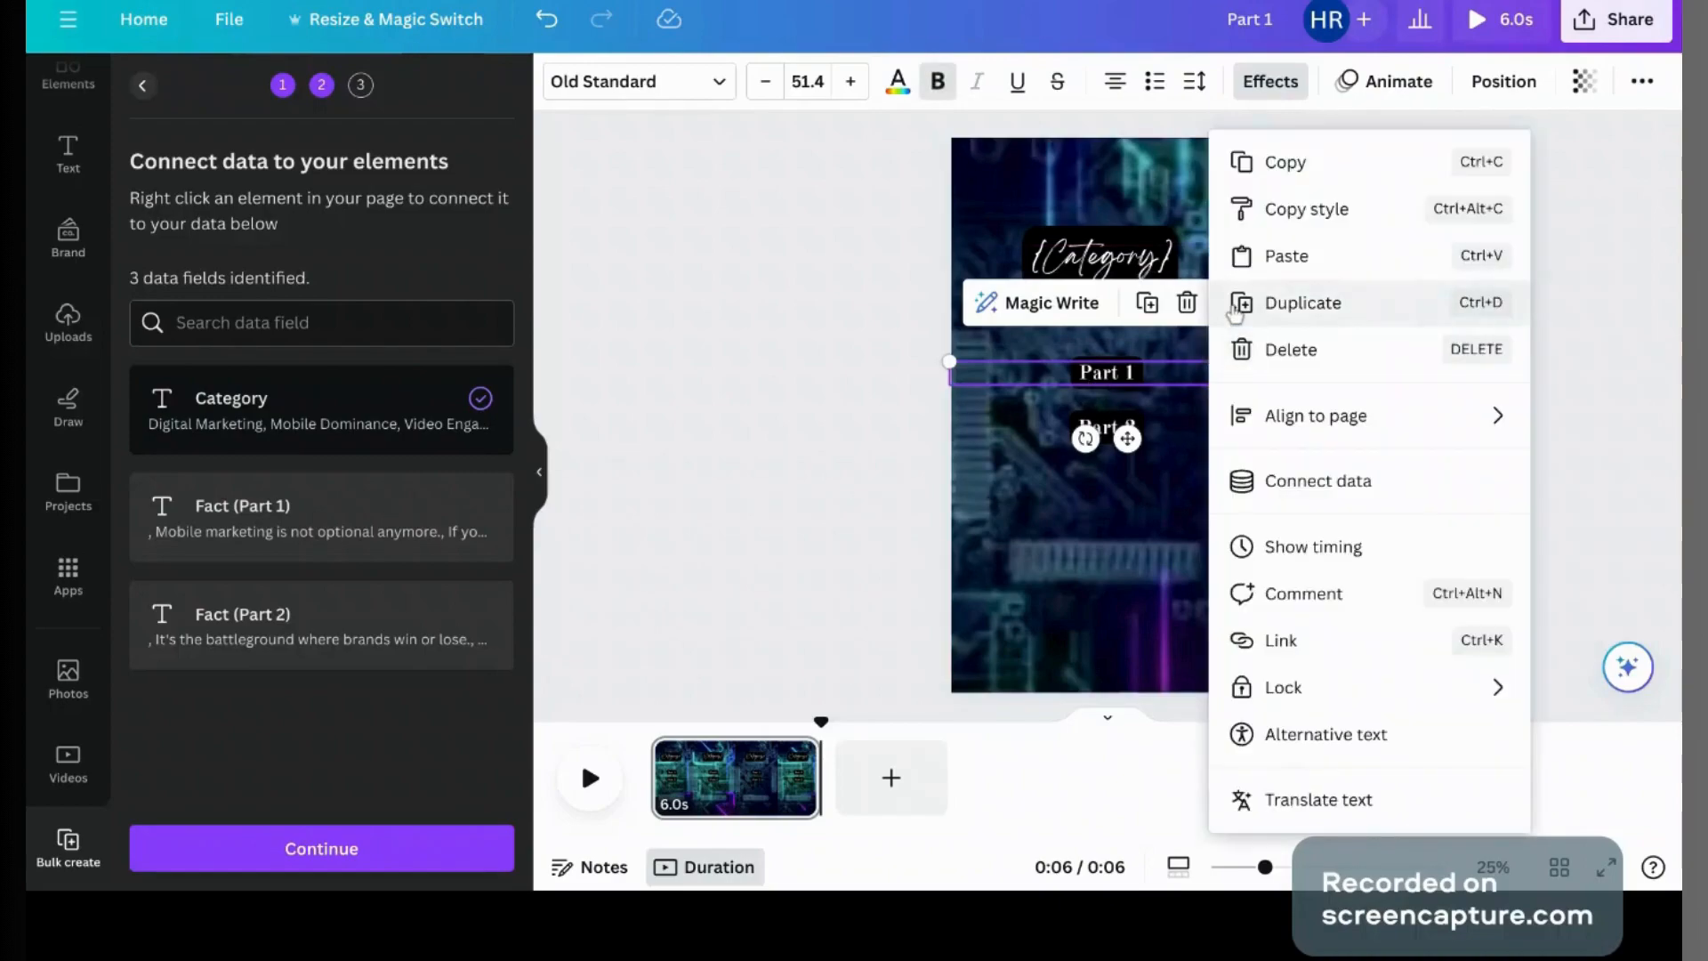
mouse_move(1475, 410)
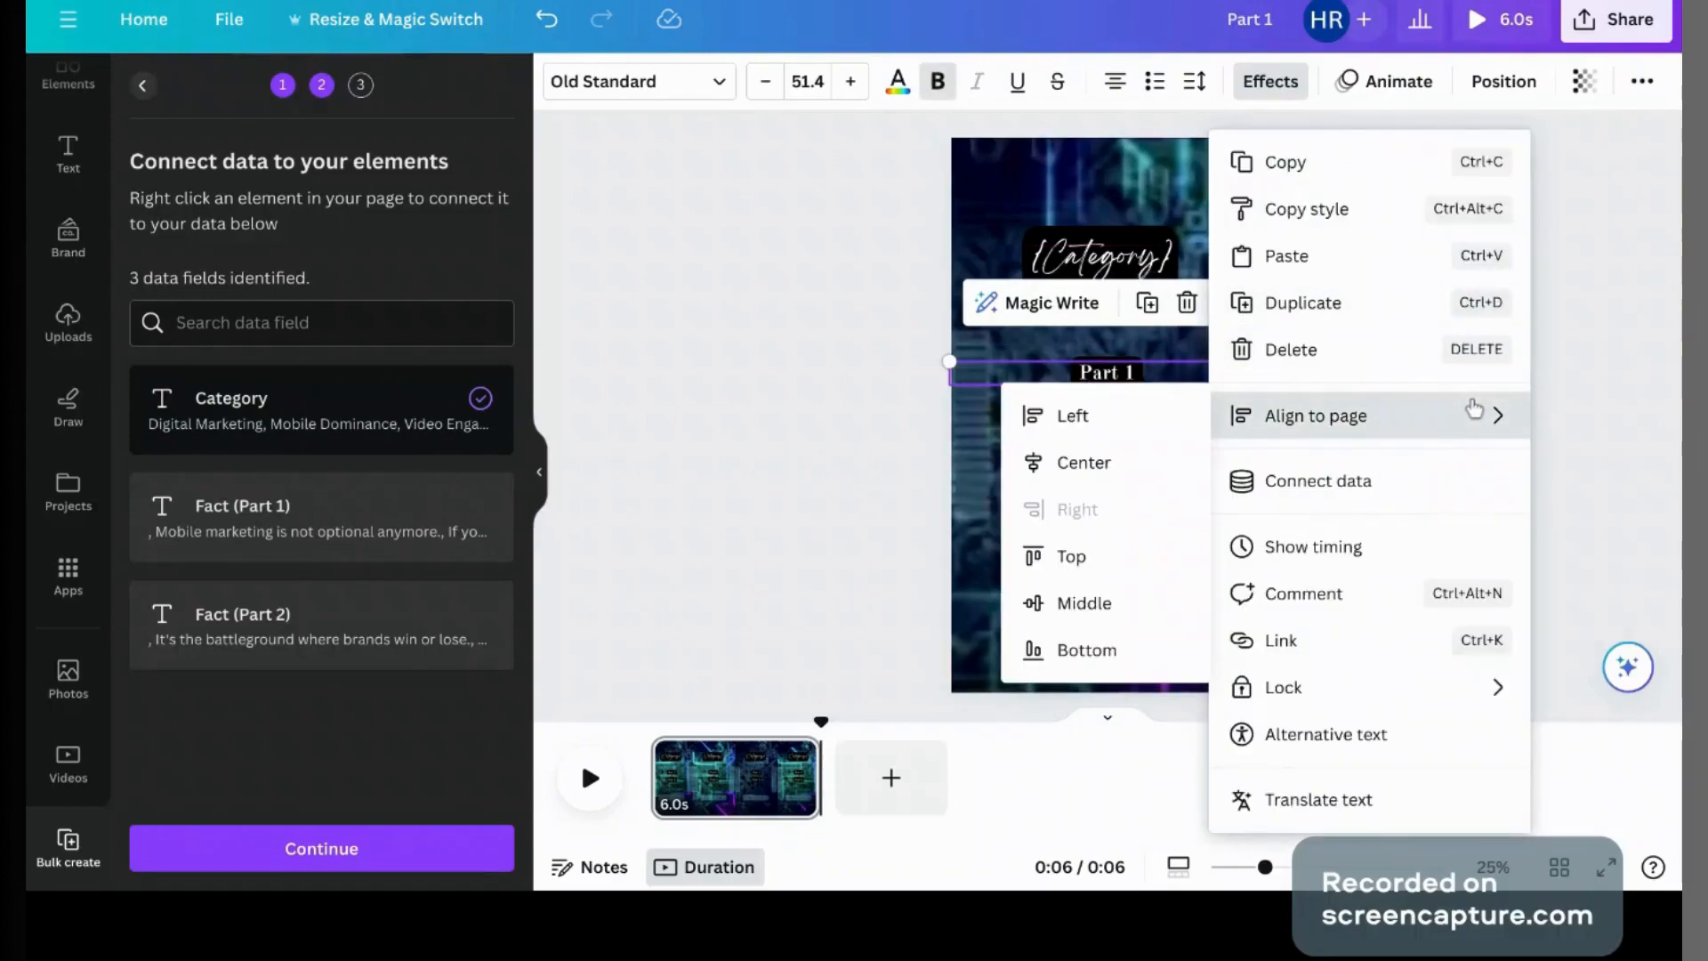
click(1380, 481)
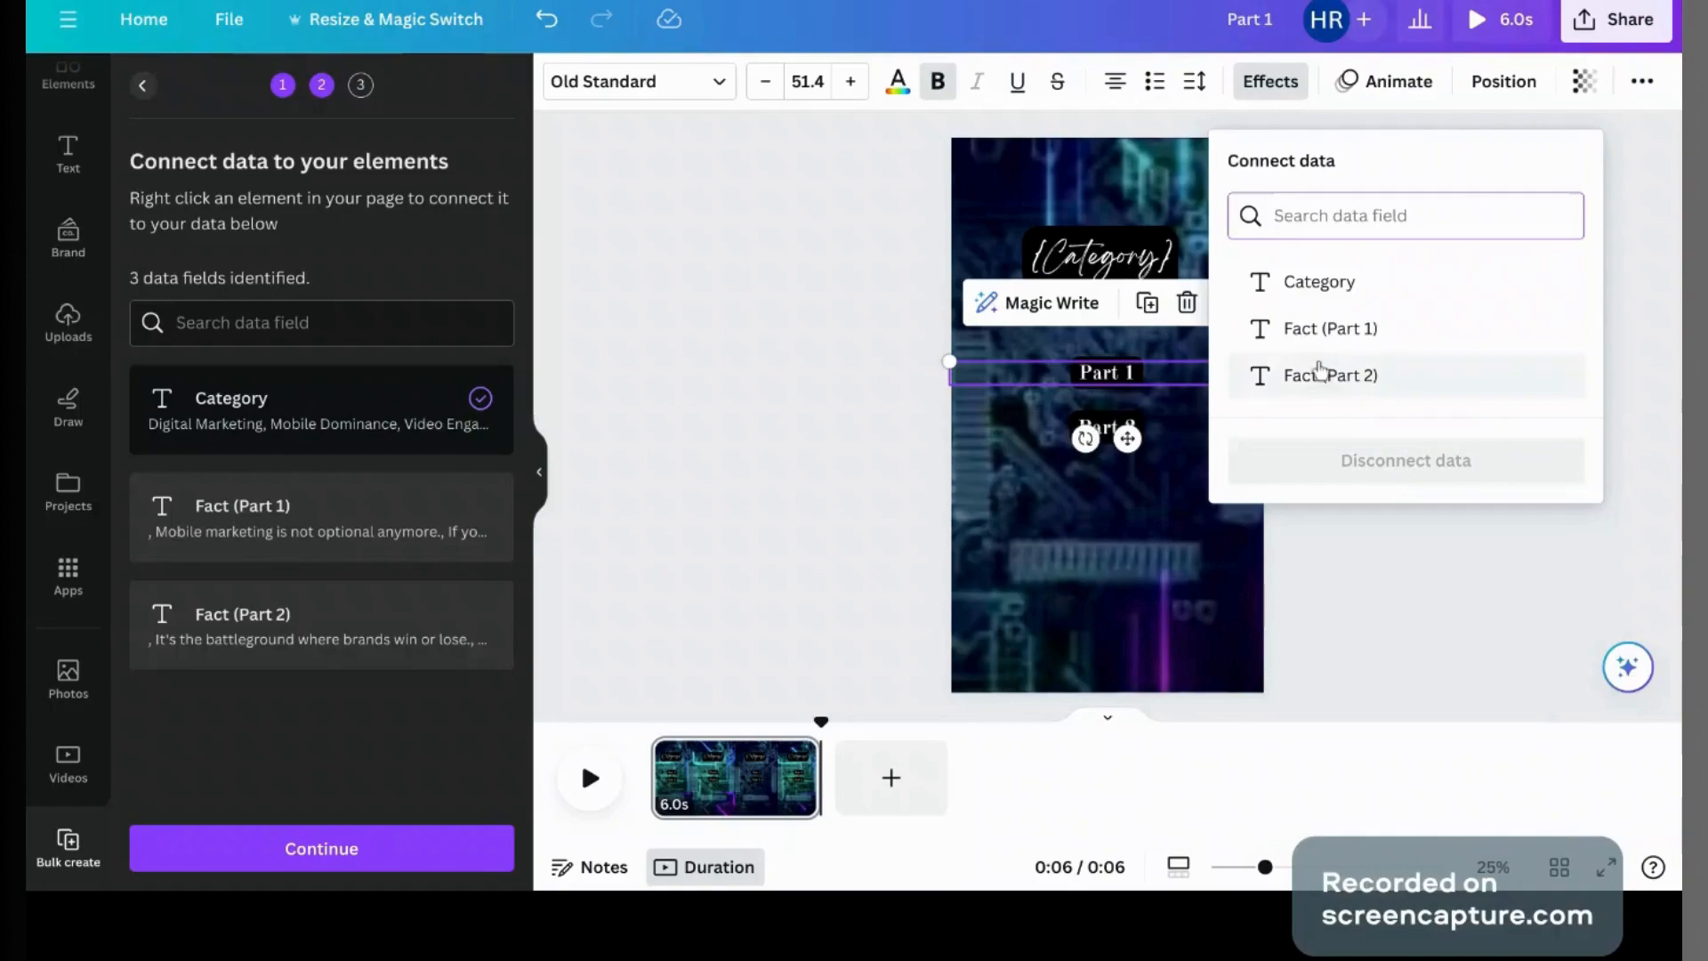
click(1314, 331)
click(1125, 426)
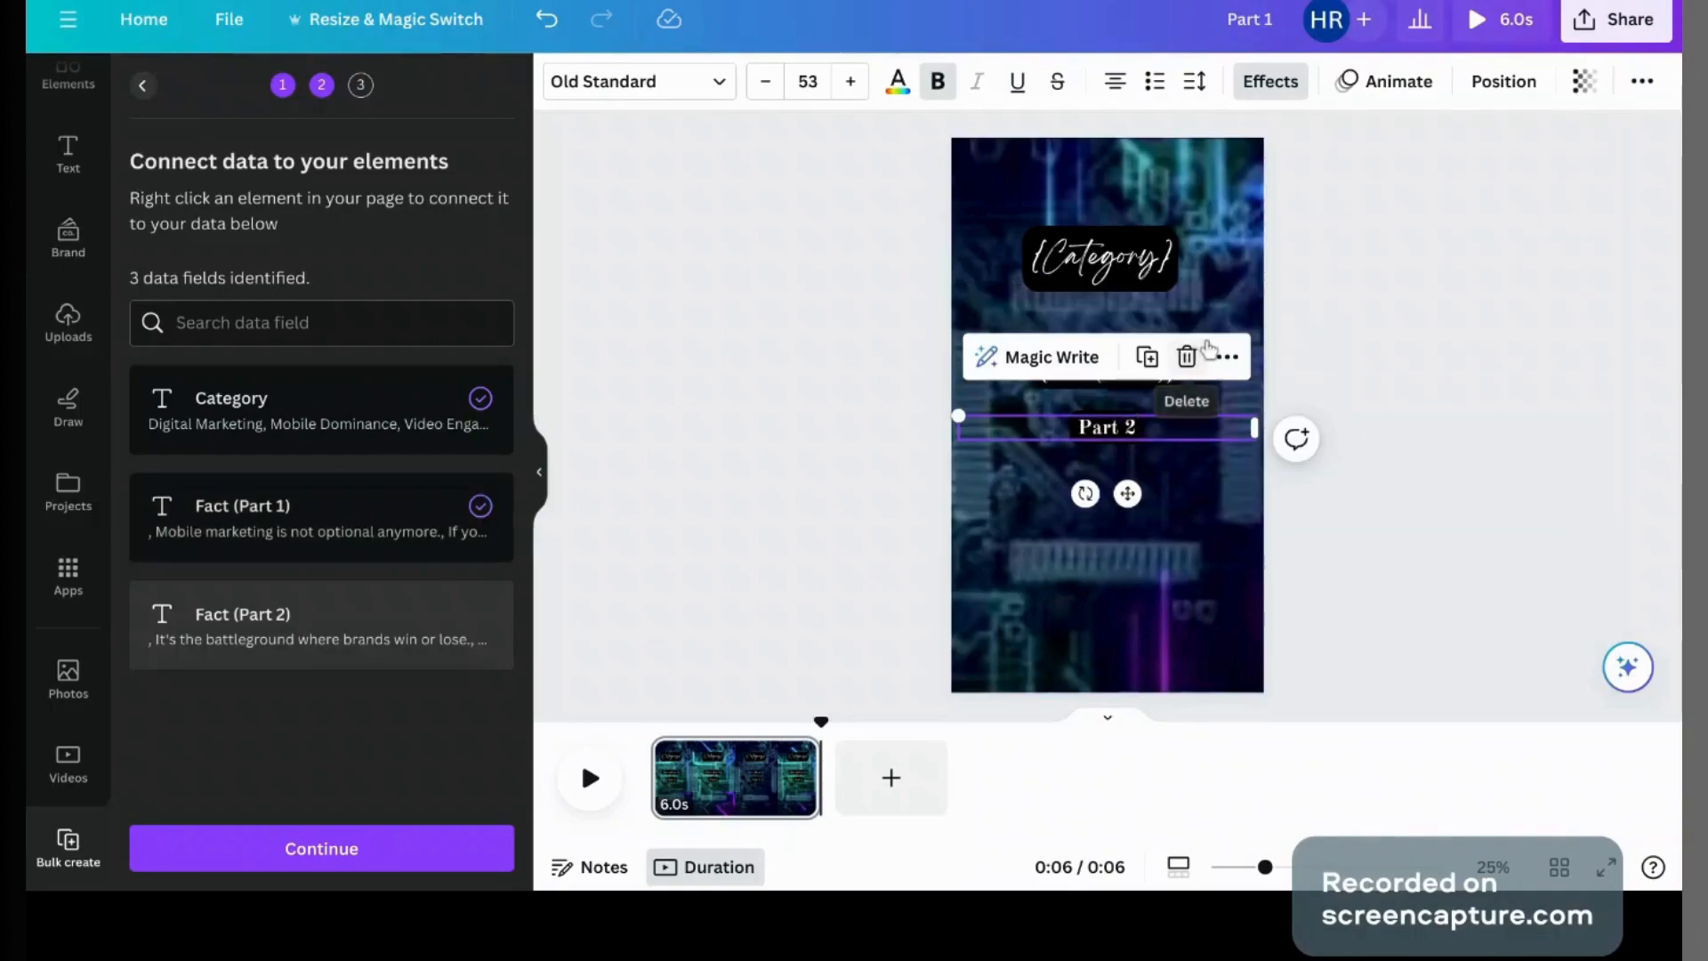
click(1226, 357)
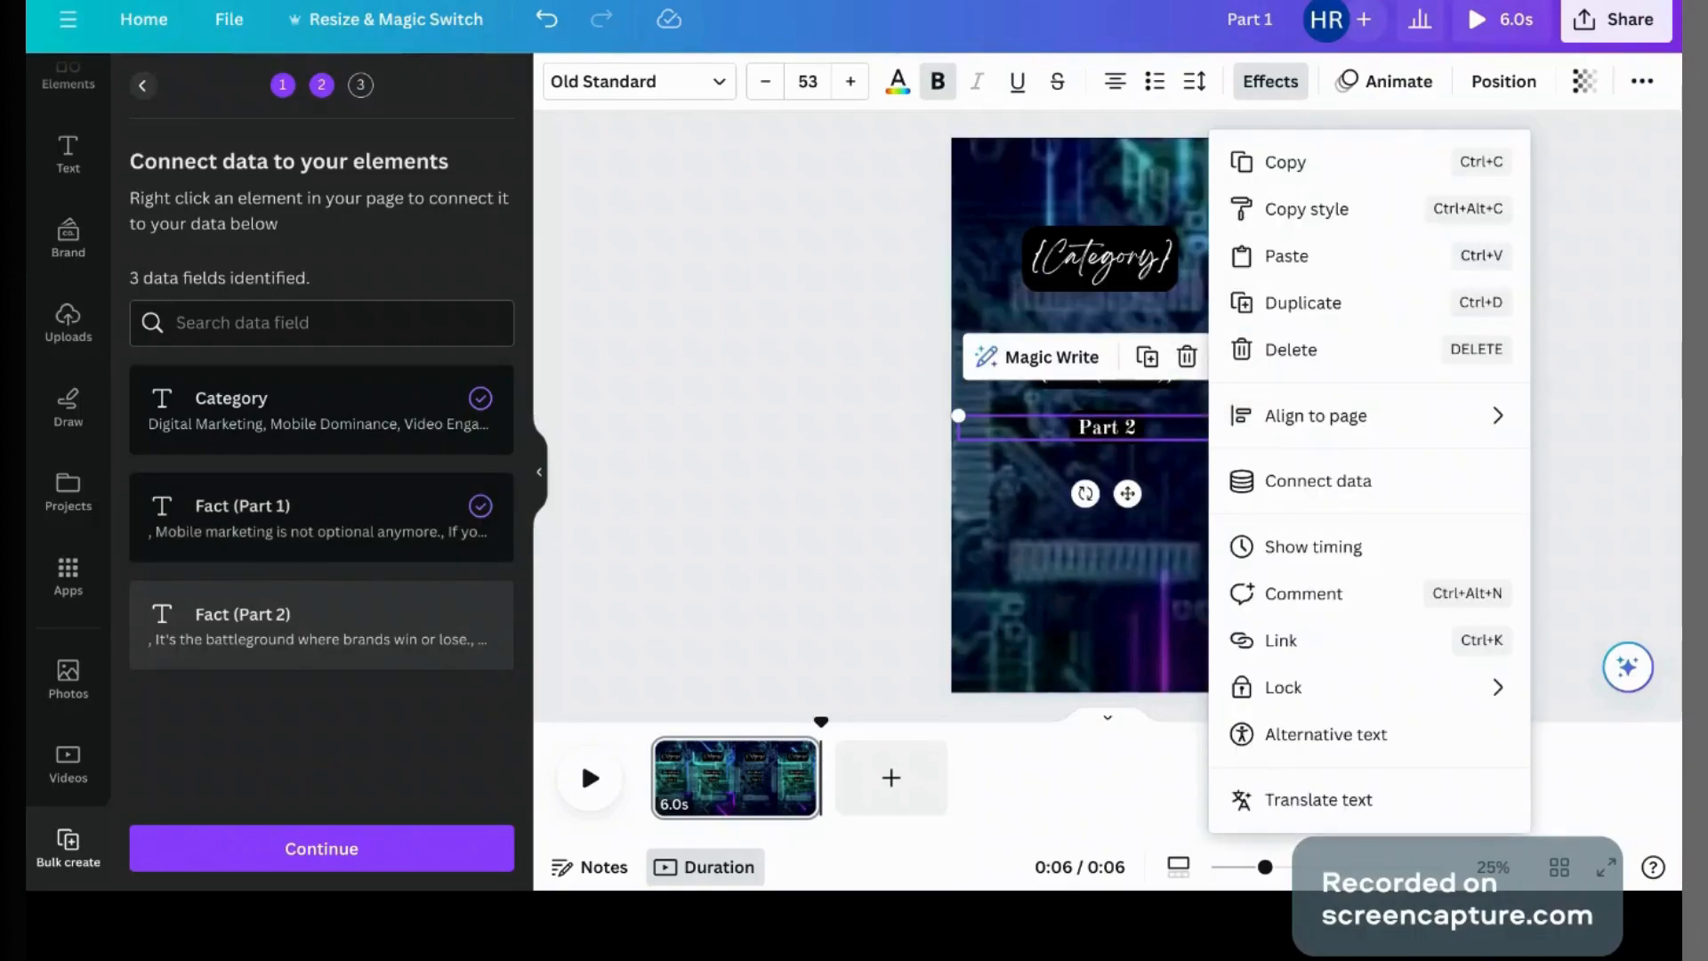
click(1316, 481)
click(1316, 382)
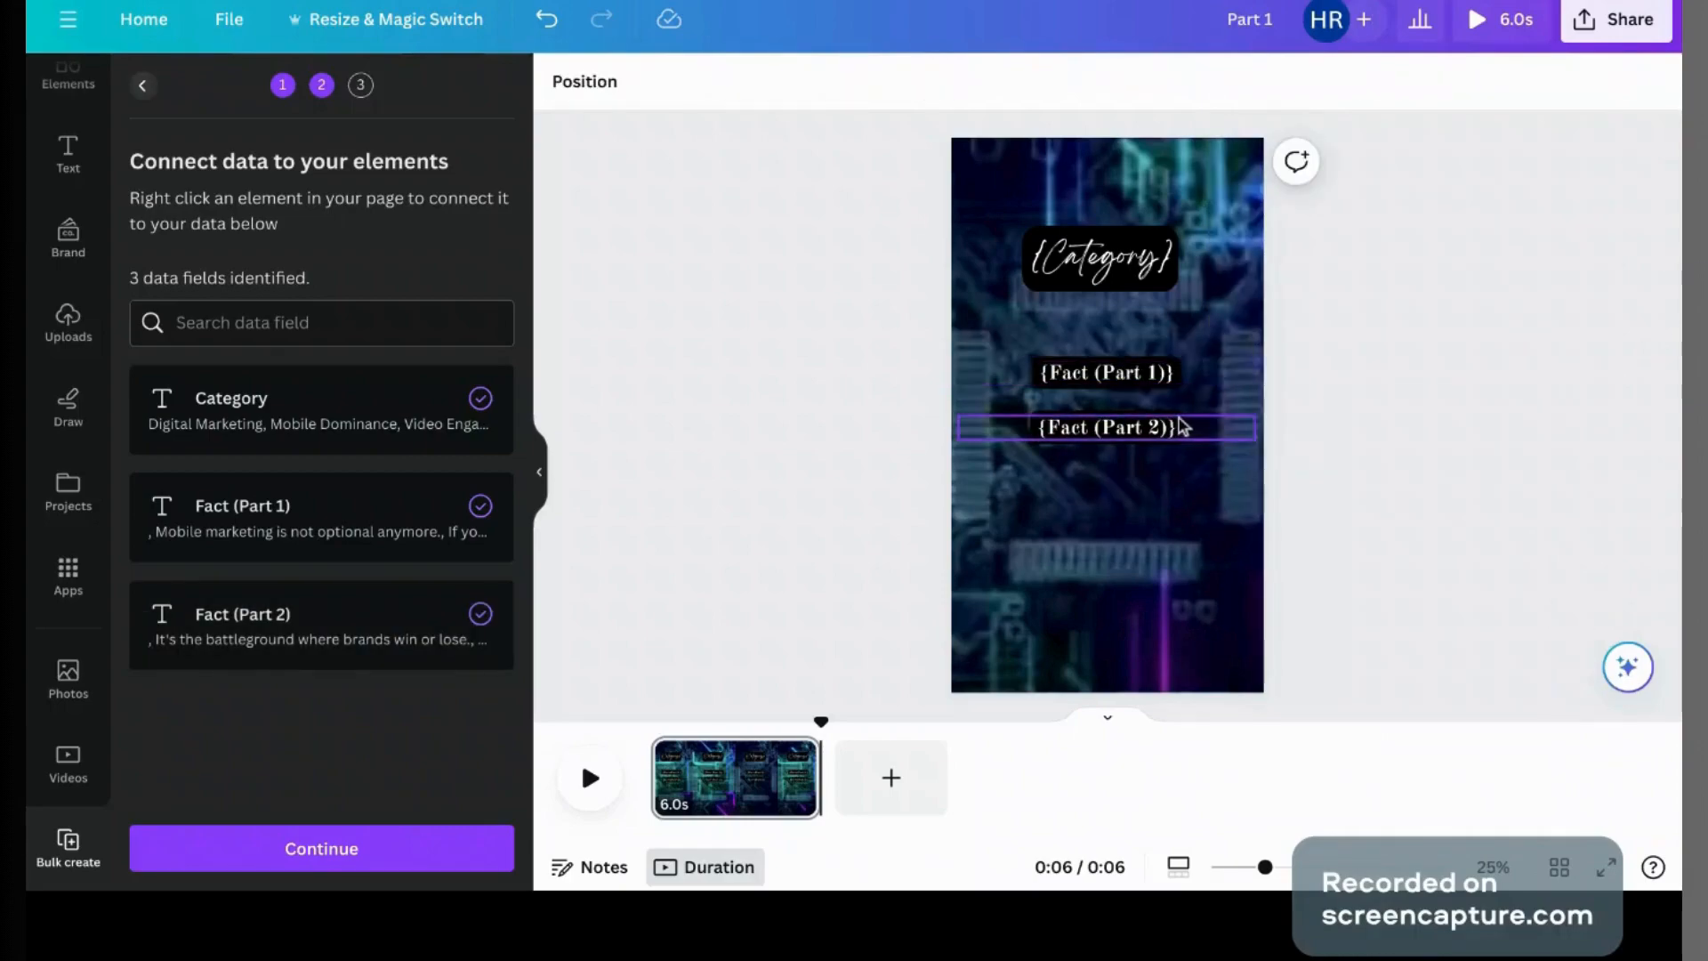
Step: Delay the Fact (Part 2) text's appearance and shorten Fact (Part 1) to 2.8 seconds
click(1152, 429)
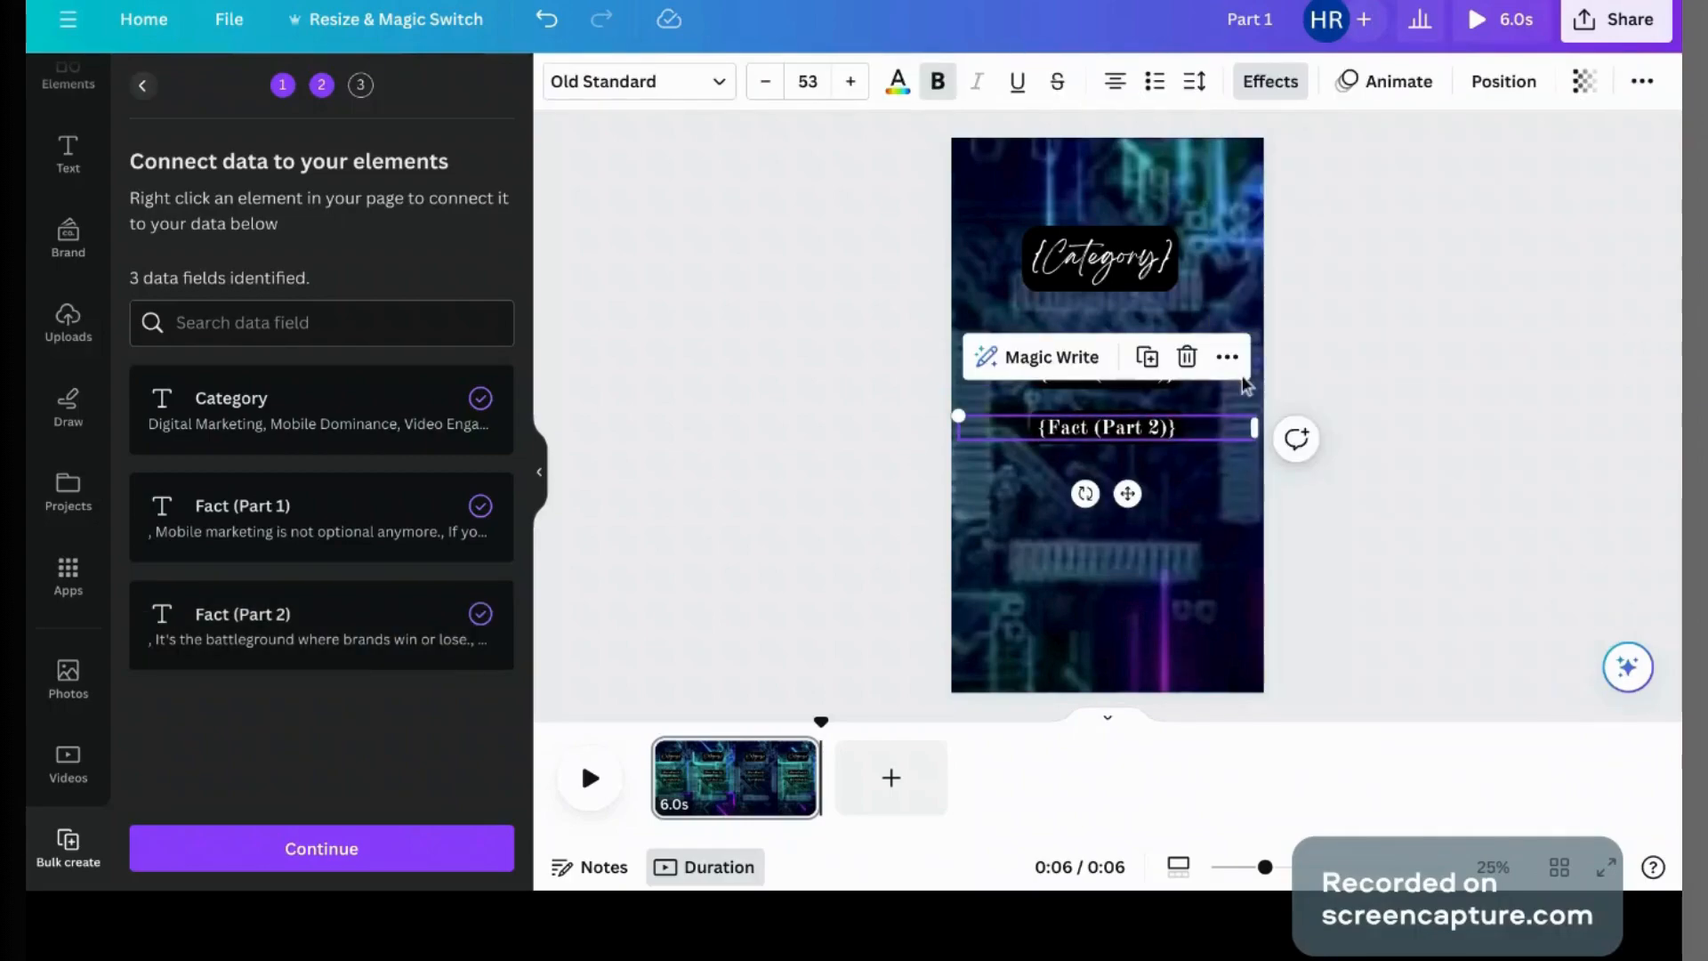
click(1227, 357)
click(1315, 545)
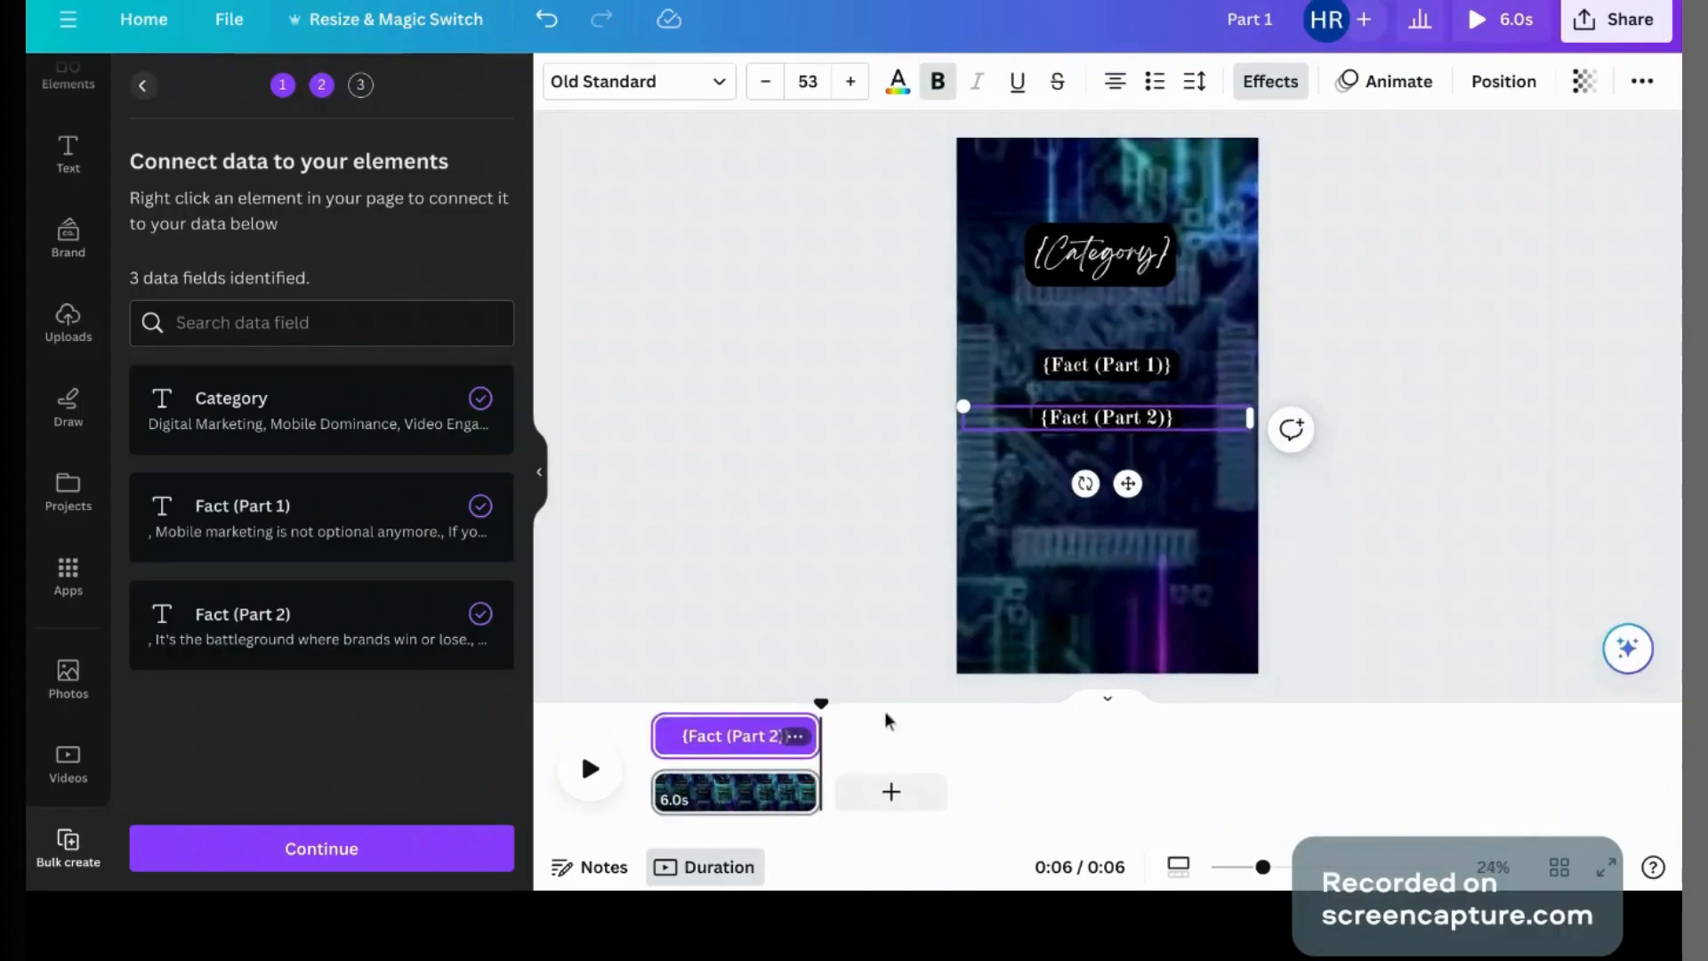
drag(656, 735, 740, 735)
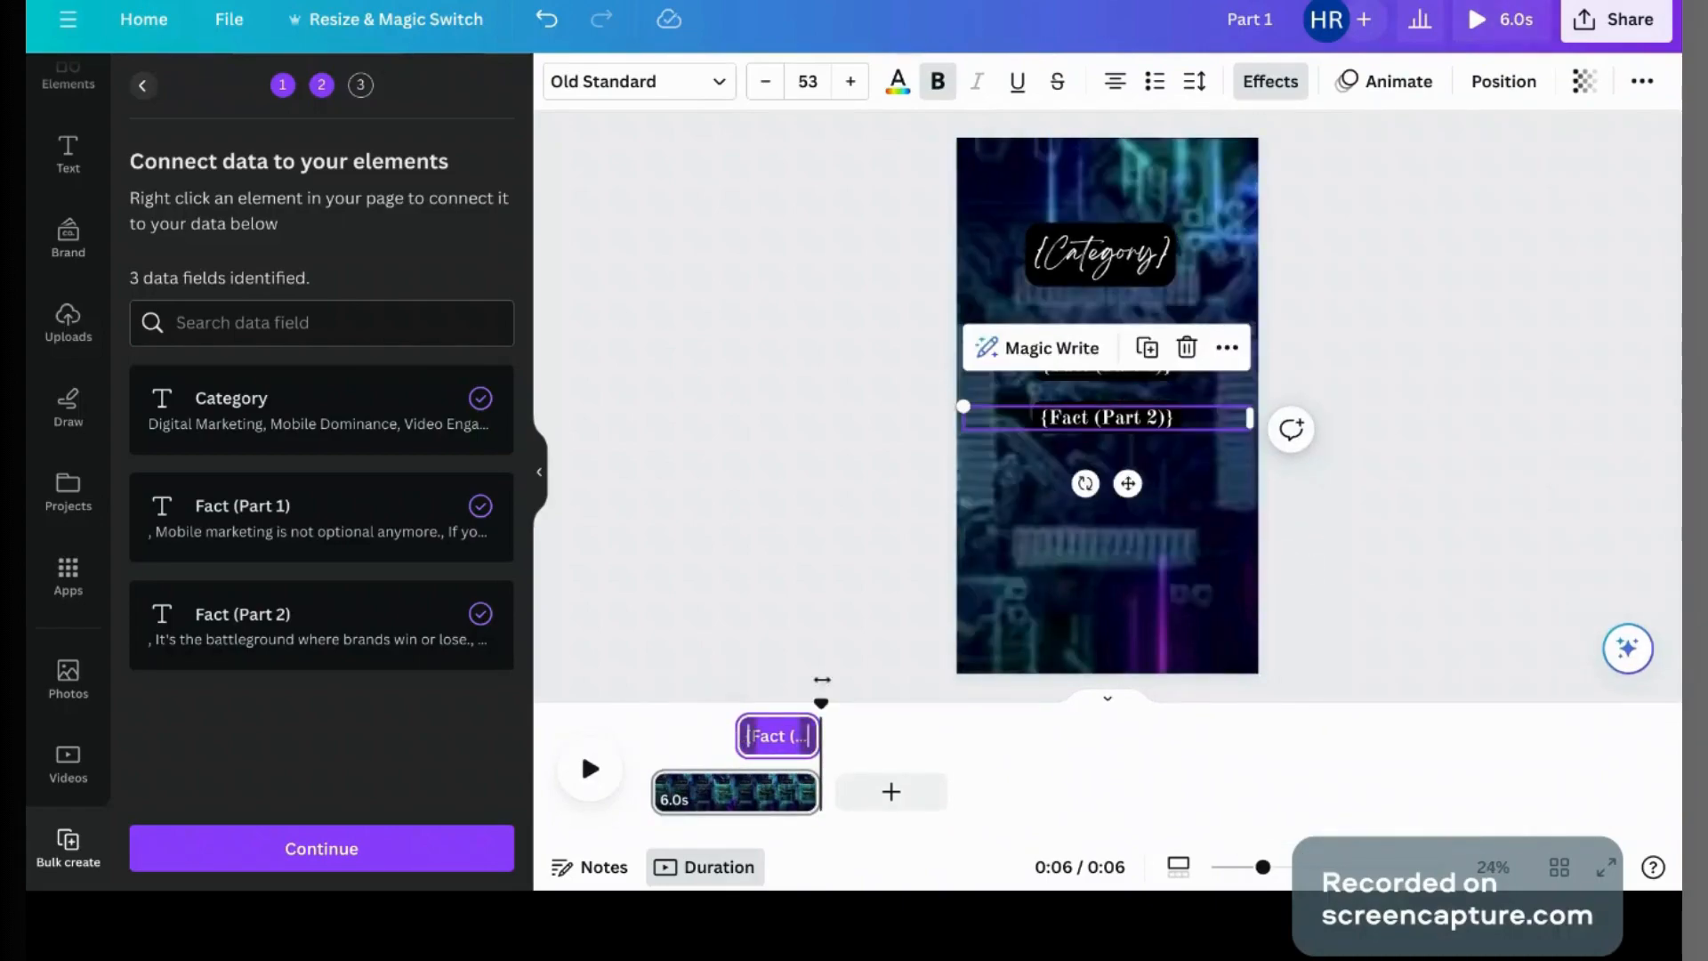
click(1537, 510)
click(1148, 376)
click(1223, 312)
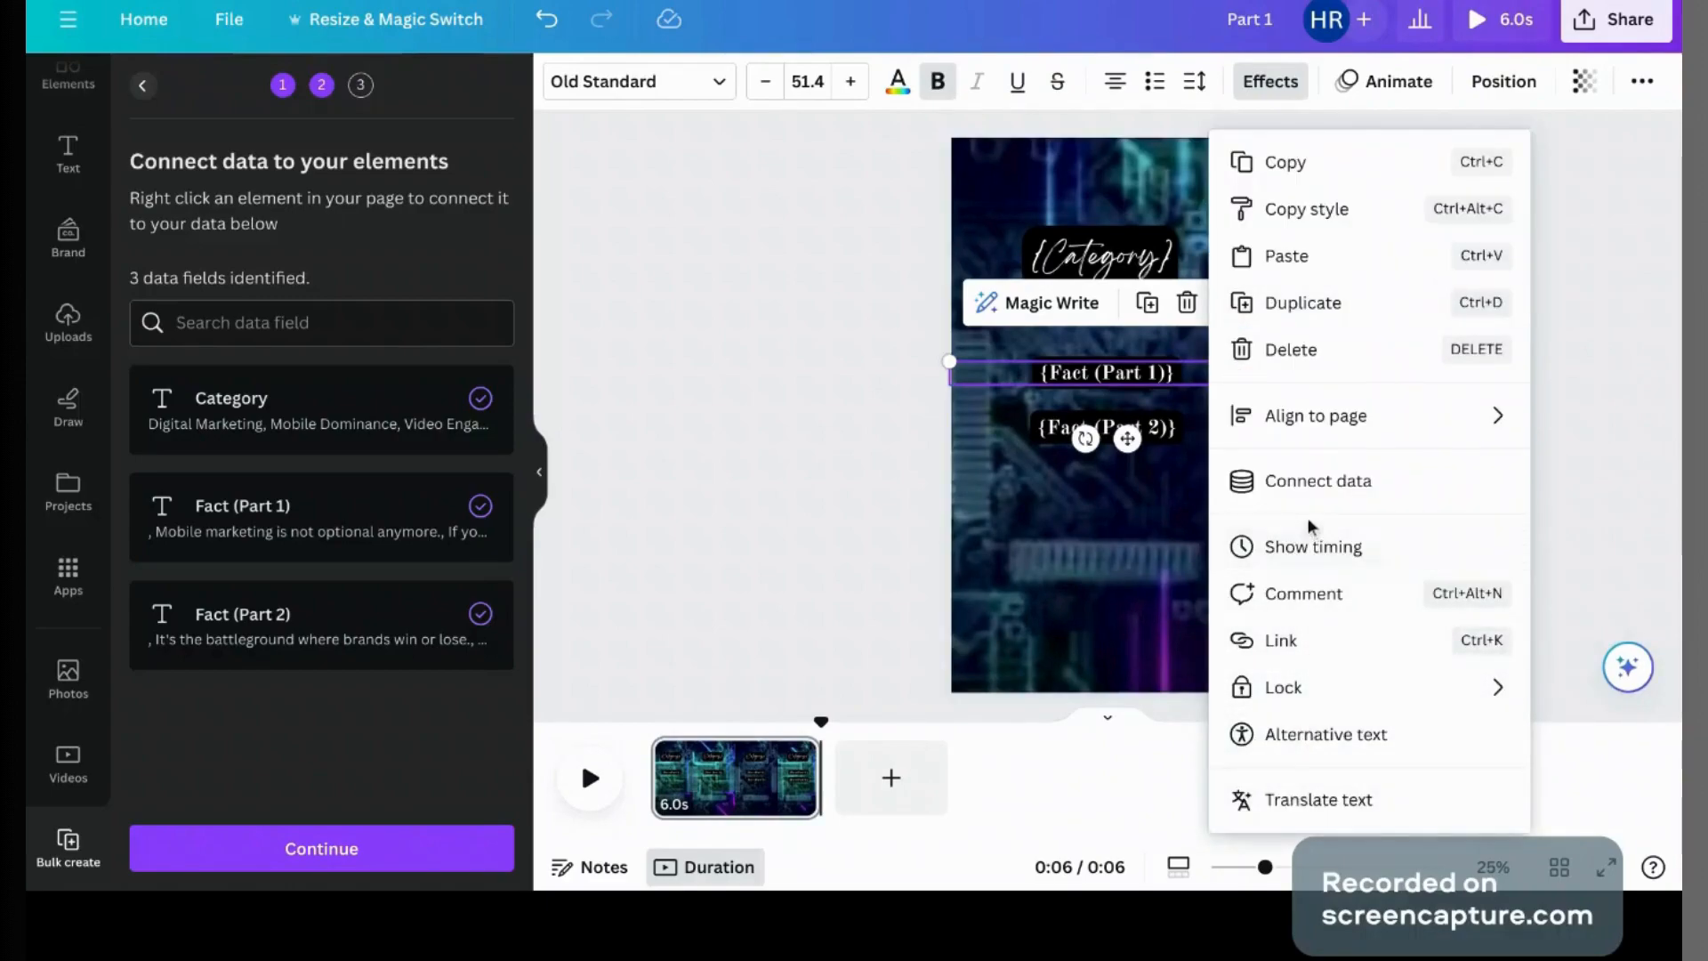
click(1312, 546)
drag(812, 722, 726, 728)
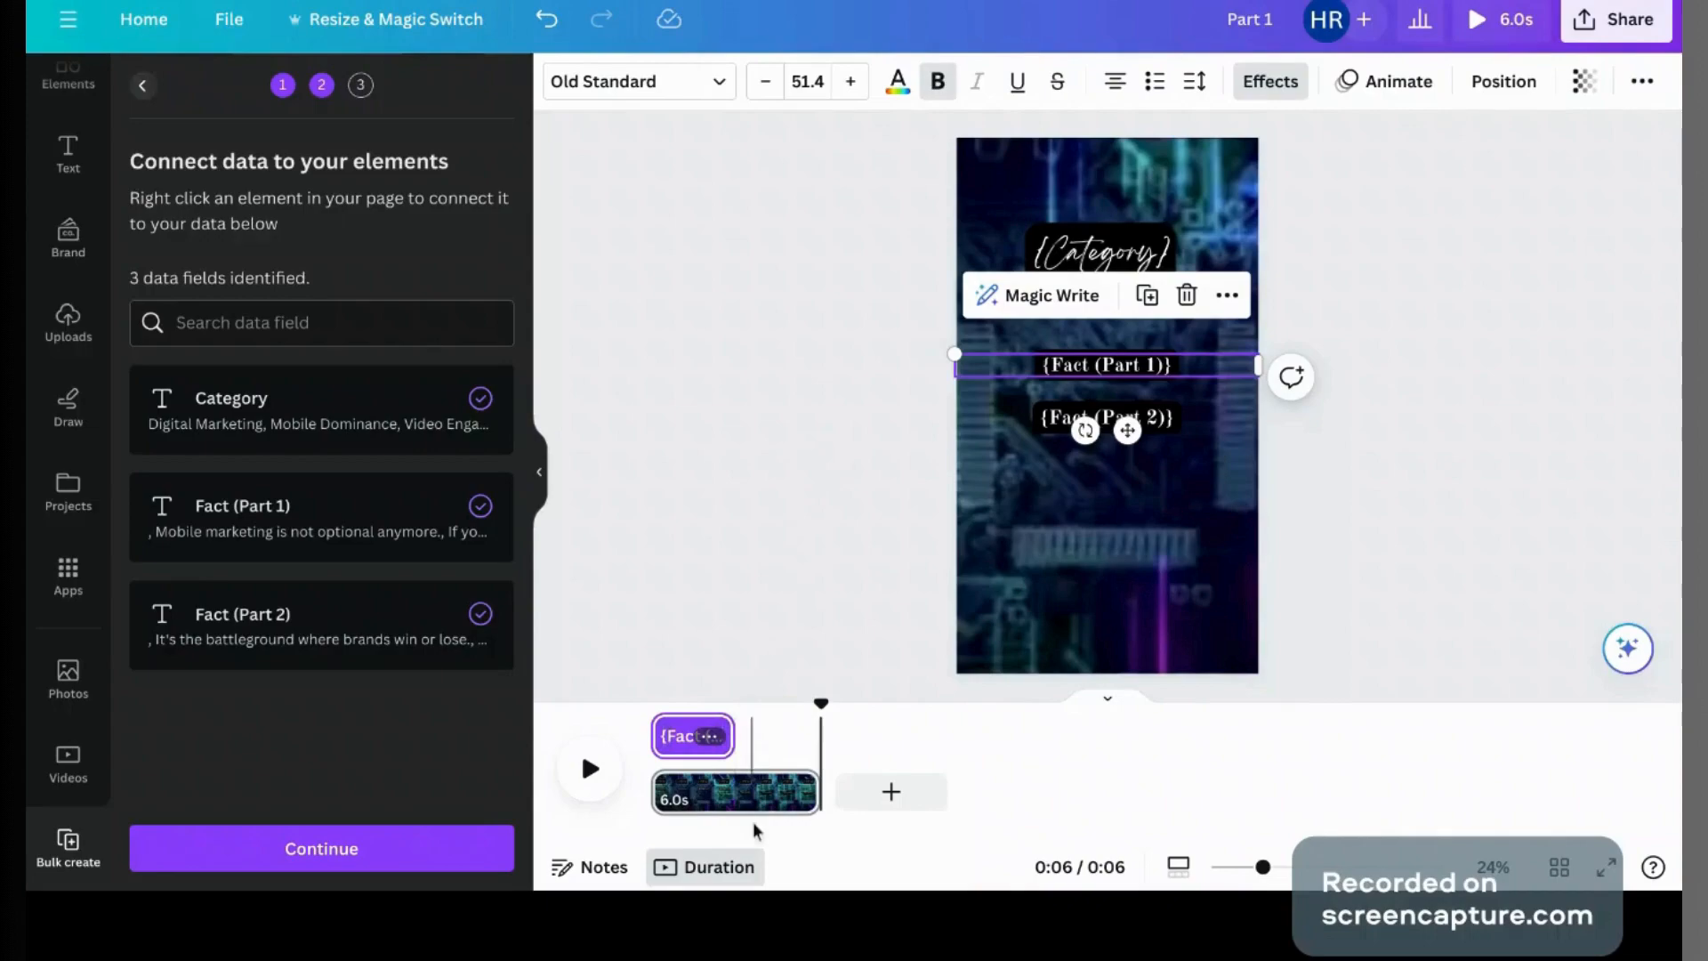
click(809, 275)
Step: Move Fact (Part 2) up to where Part 1 sat and continue to Apply data
click(1186, 436)
drag(1184, 427, 1176, 371)
click(1459, 396)
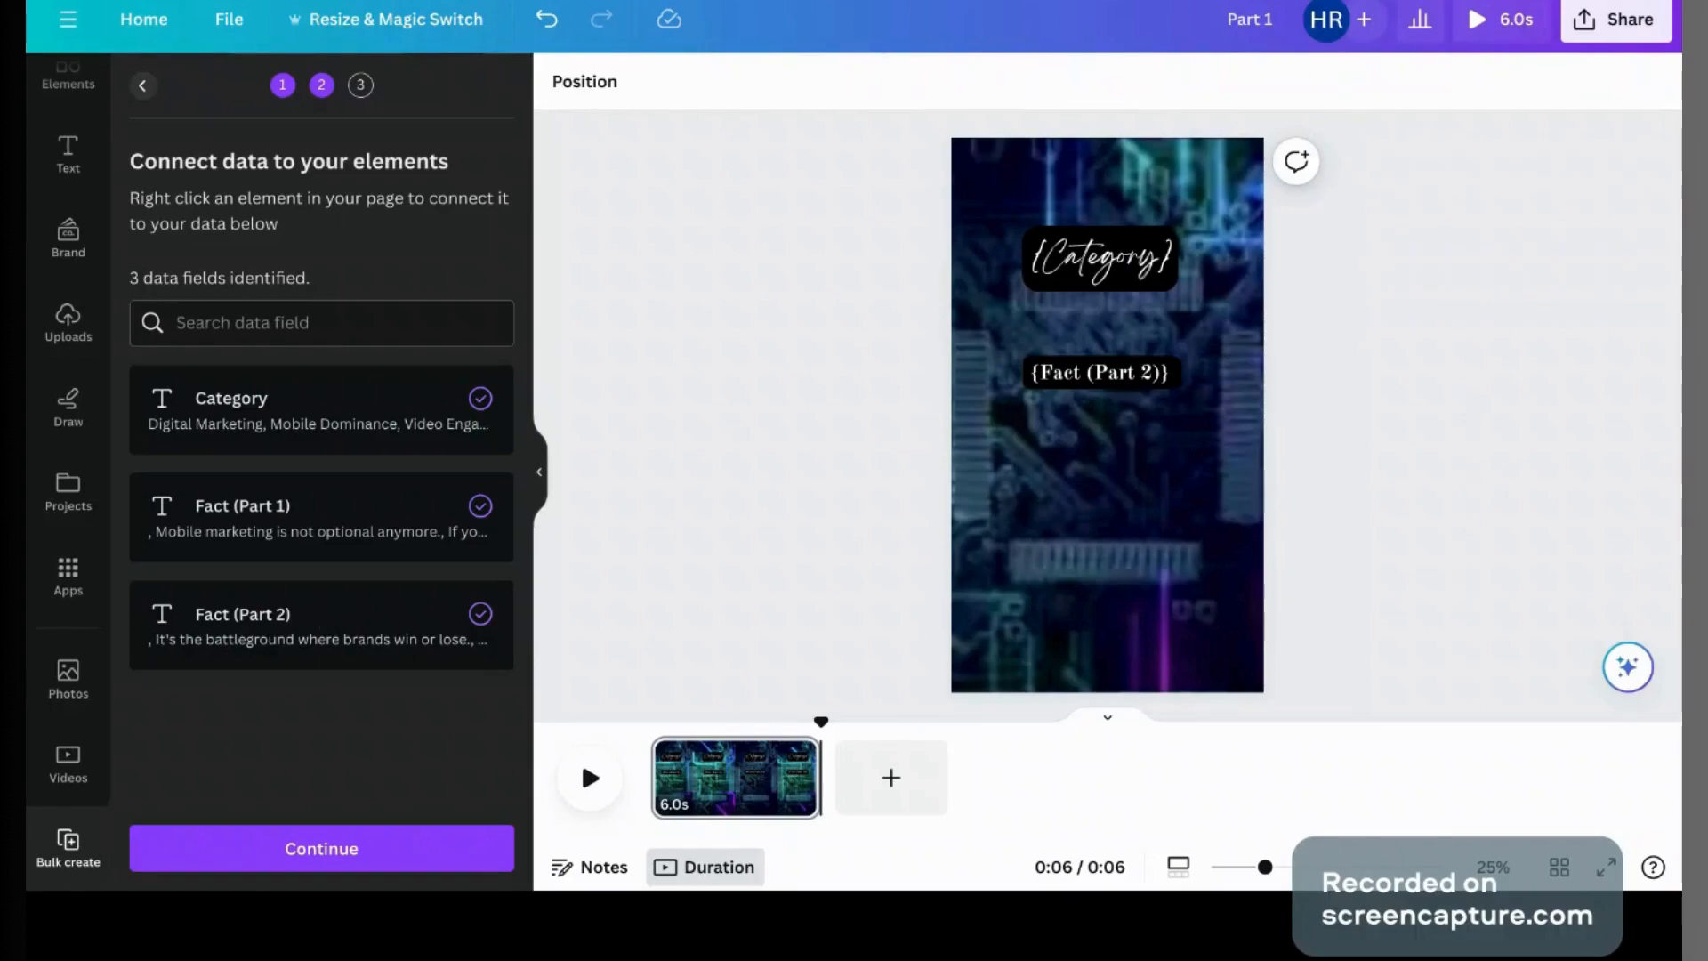
click(285, 863)
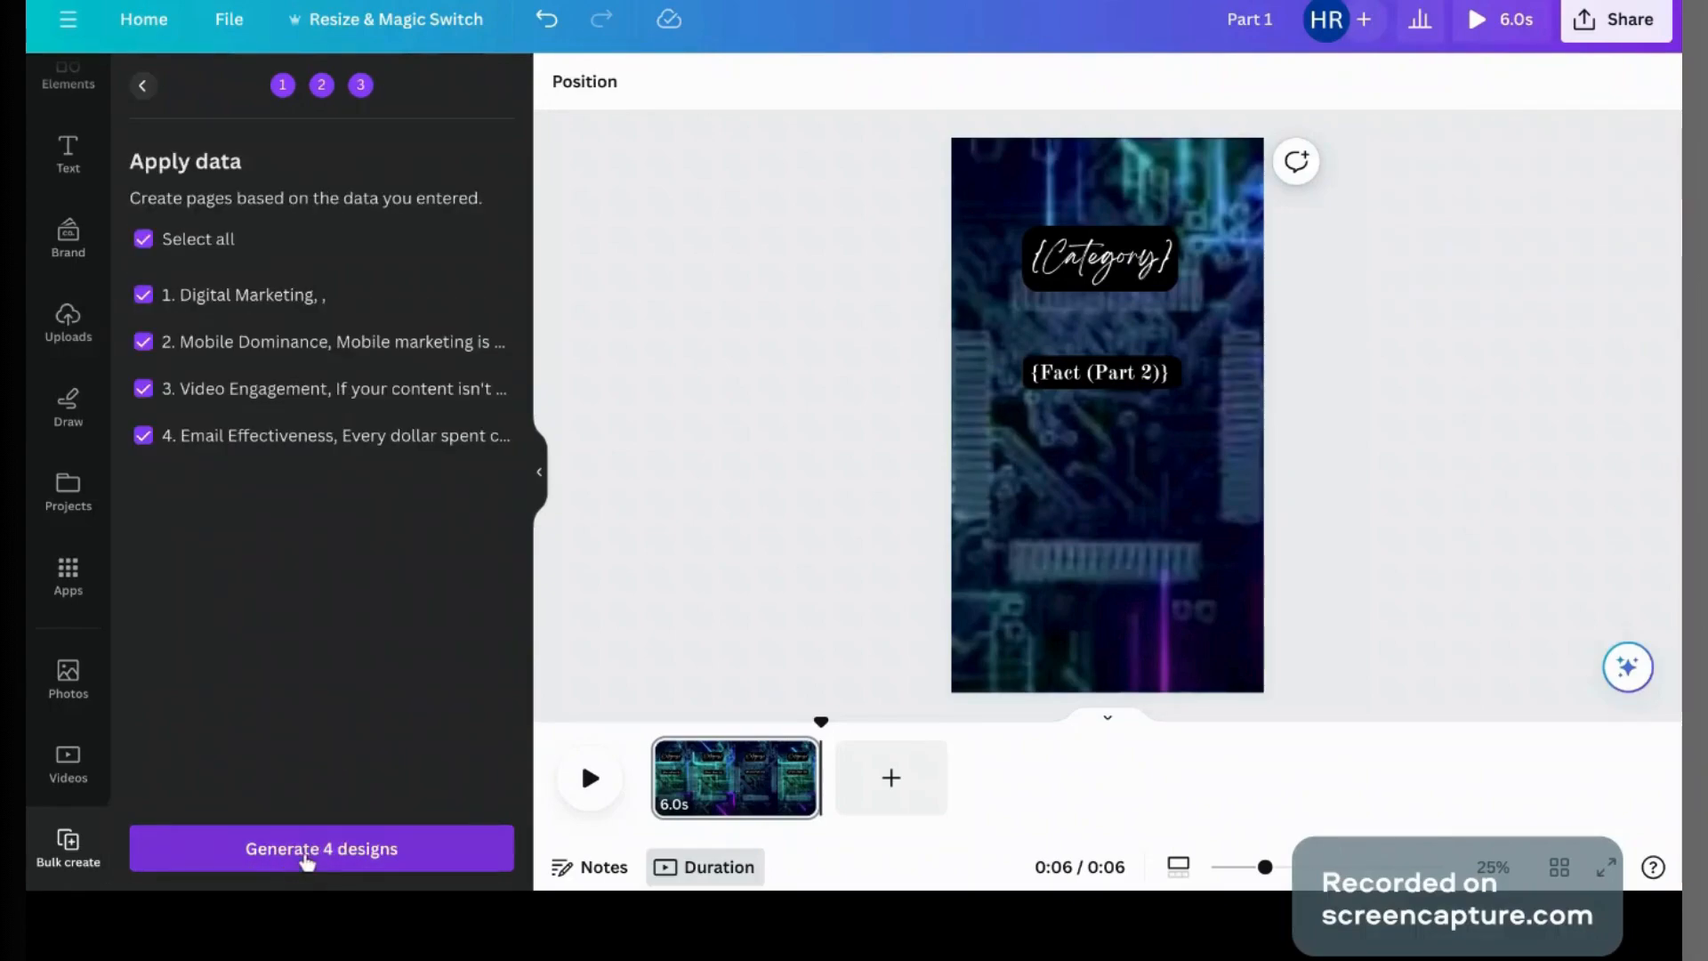
Step: Generate three circuit-board videos without the Digital Marketing row and download all three pages as MP4
click(144, 296)
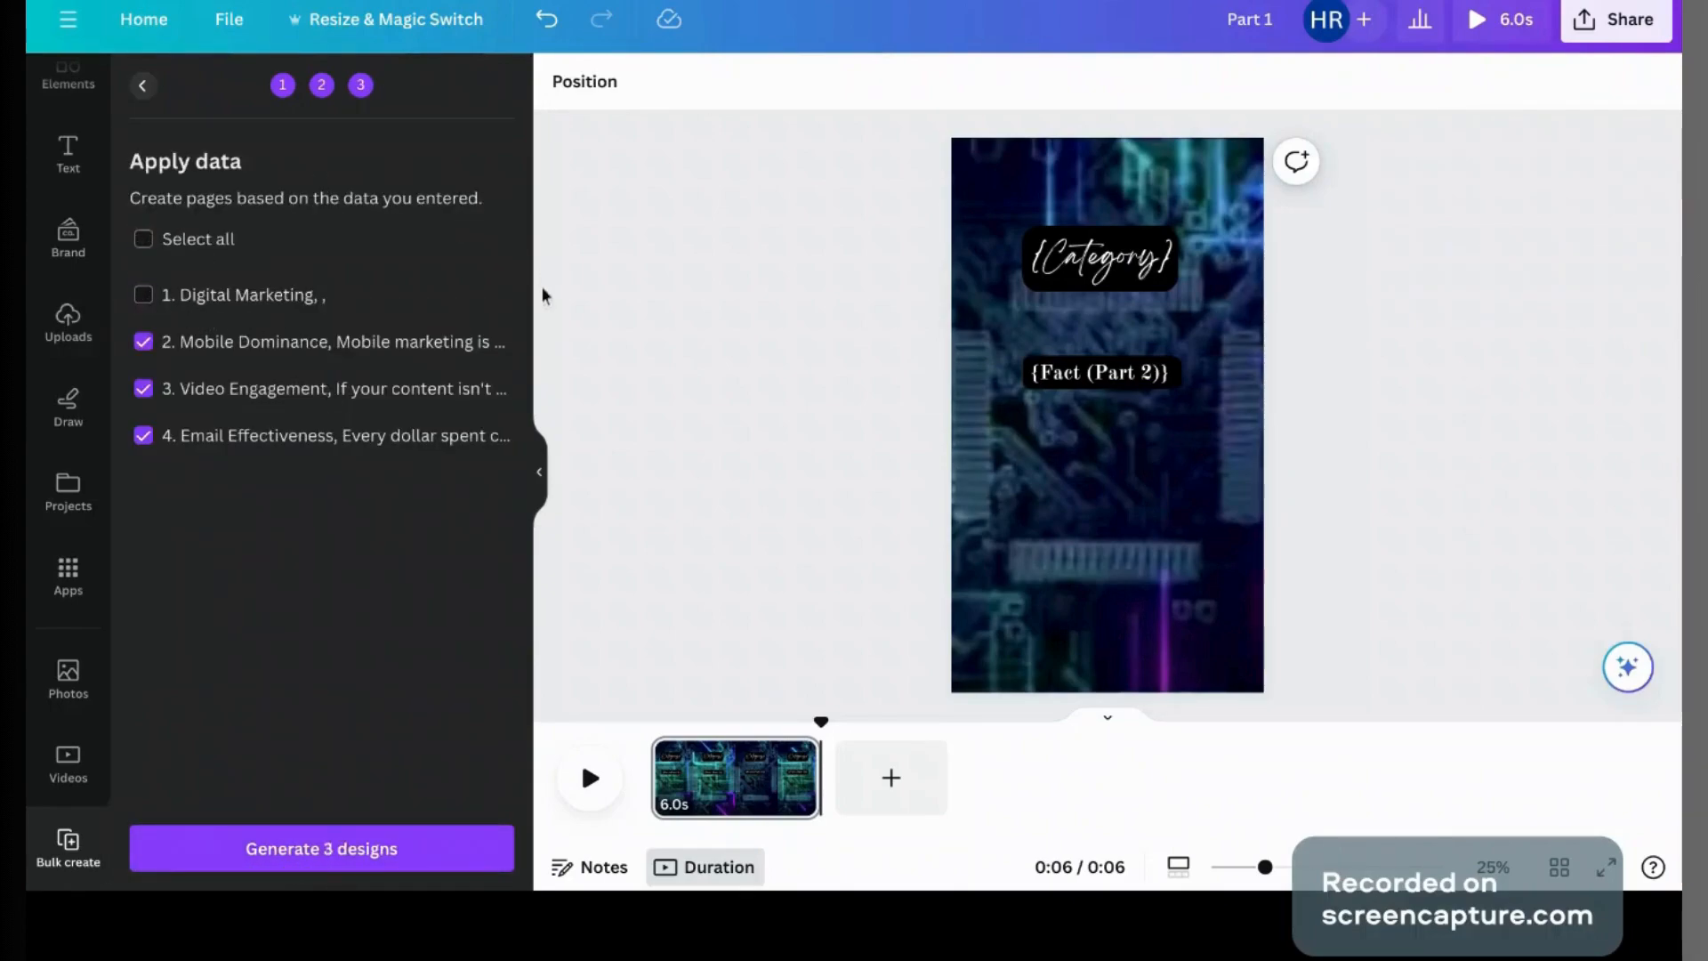
click(309, 846)
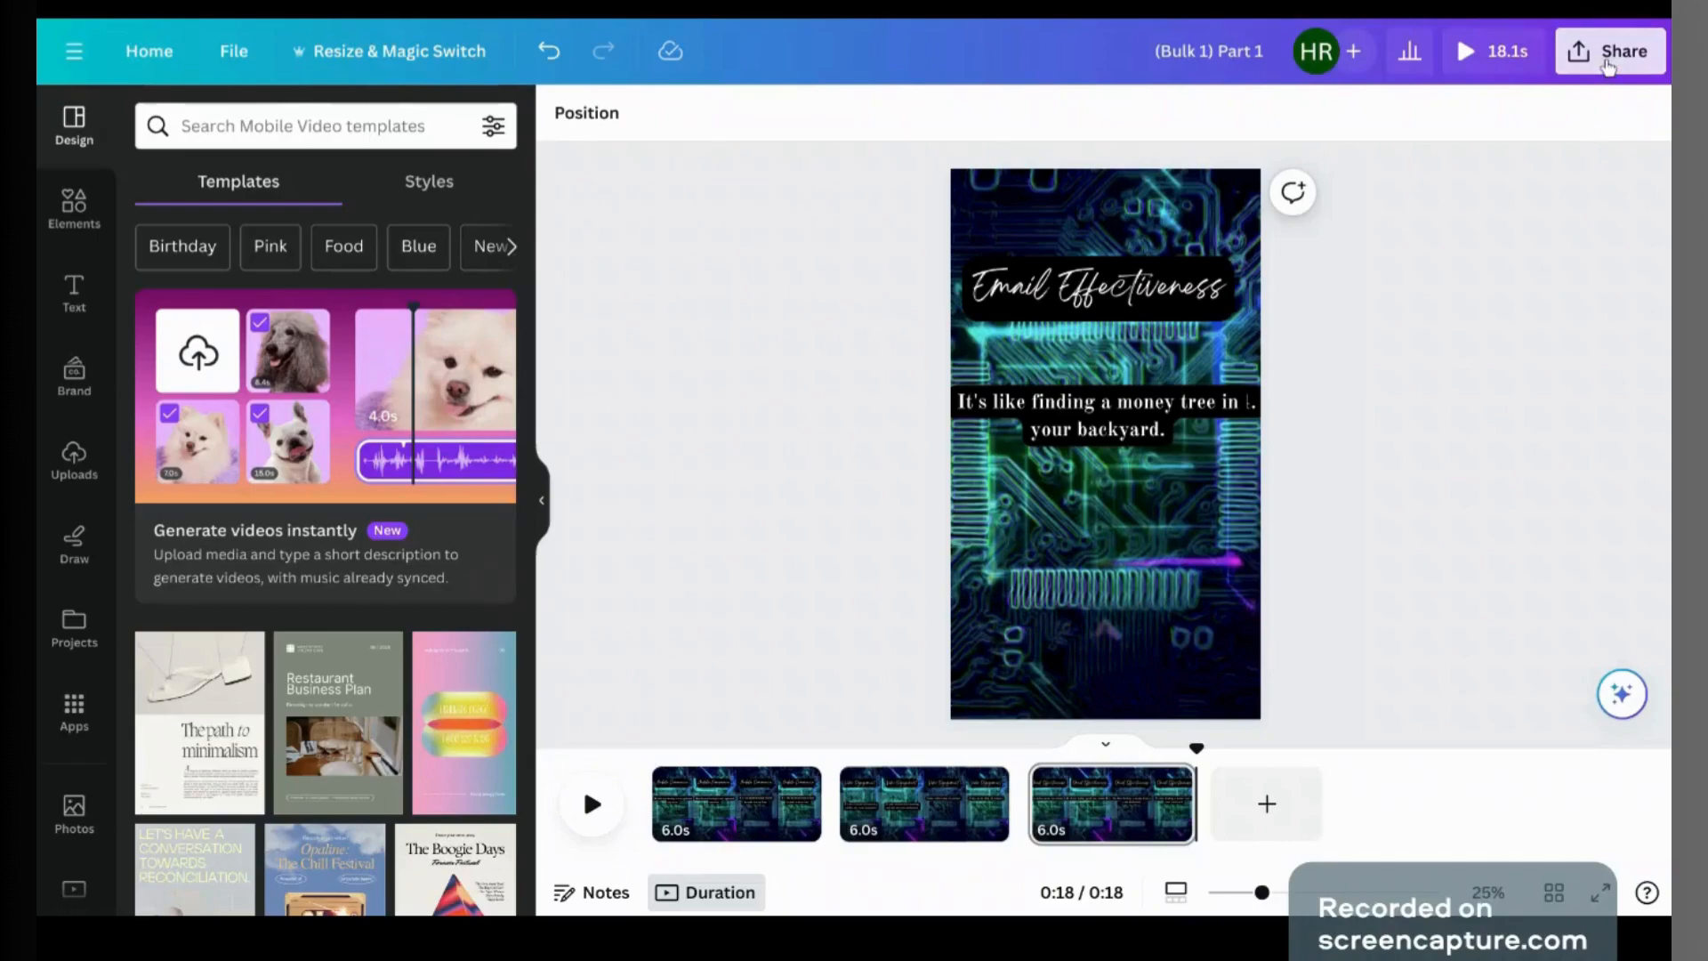
click(1609, 67)
click(1370, 622)
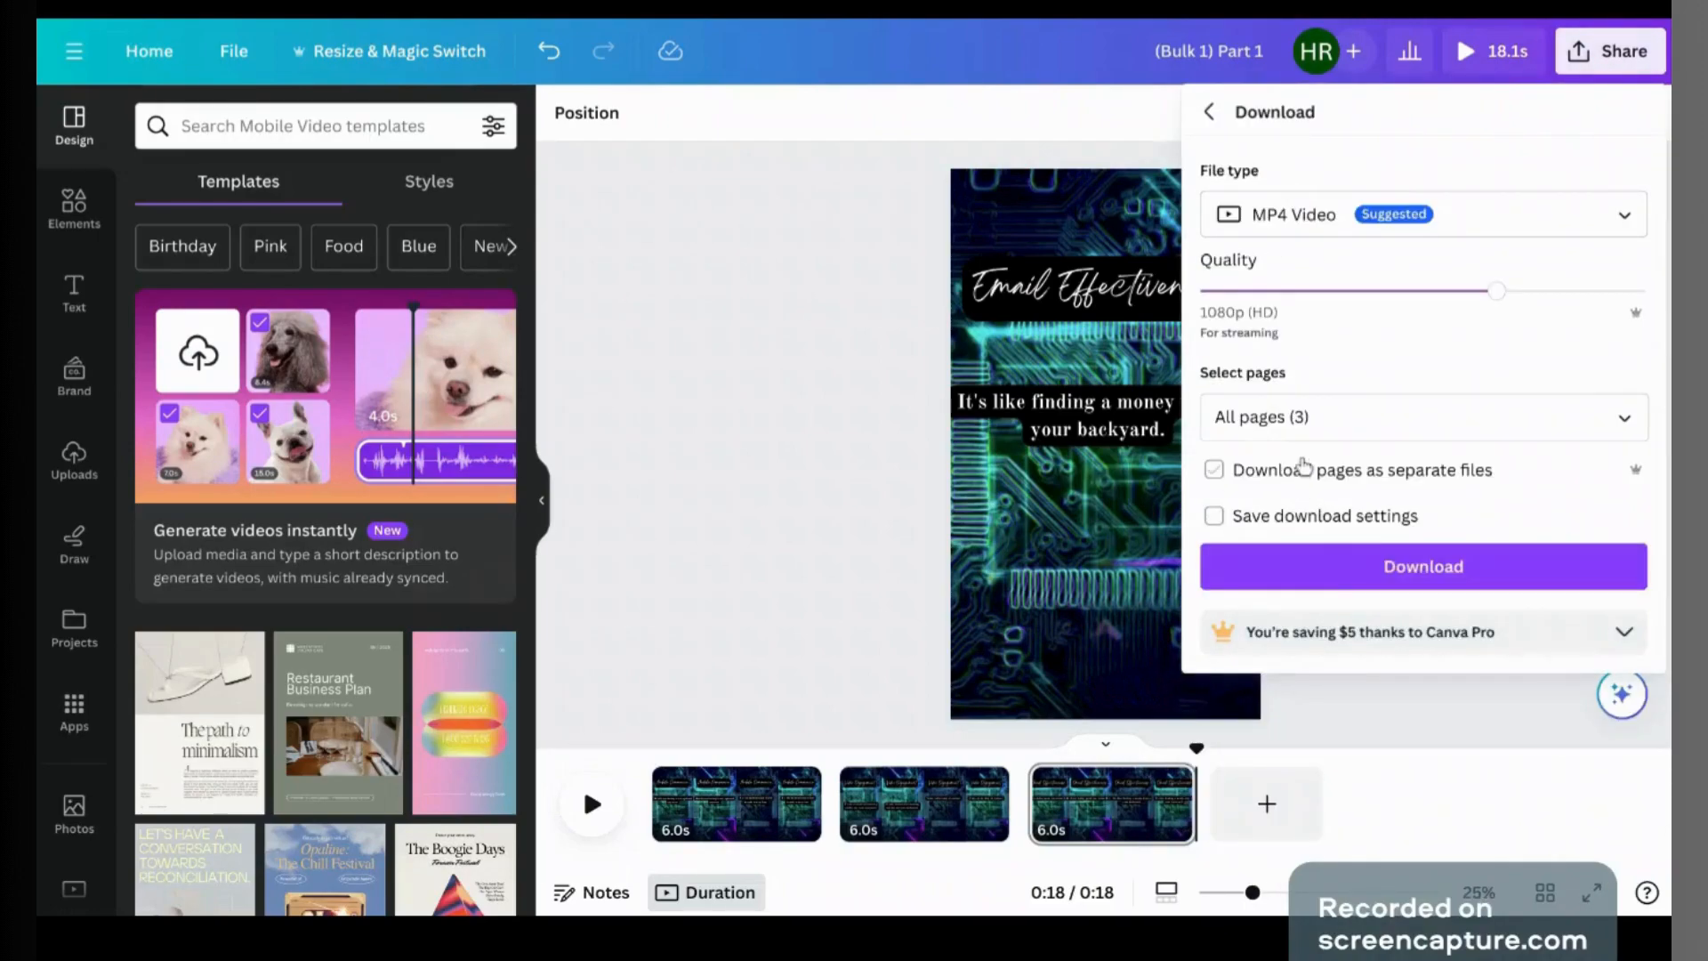
click(1337, 433)
click(1337, 433)
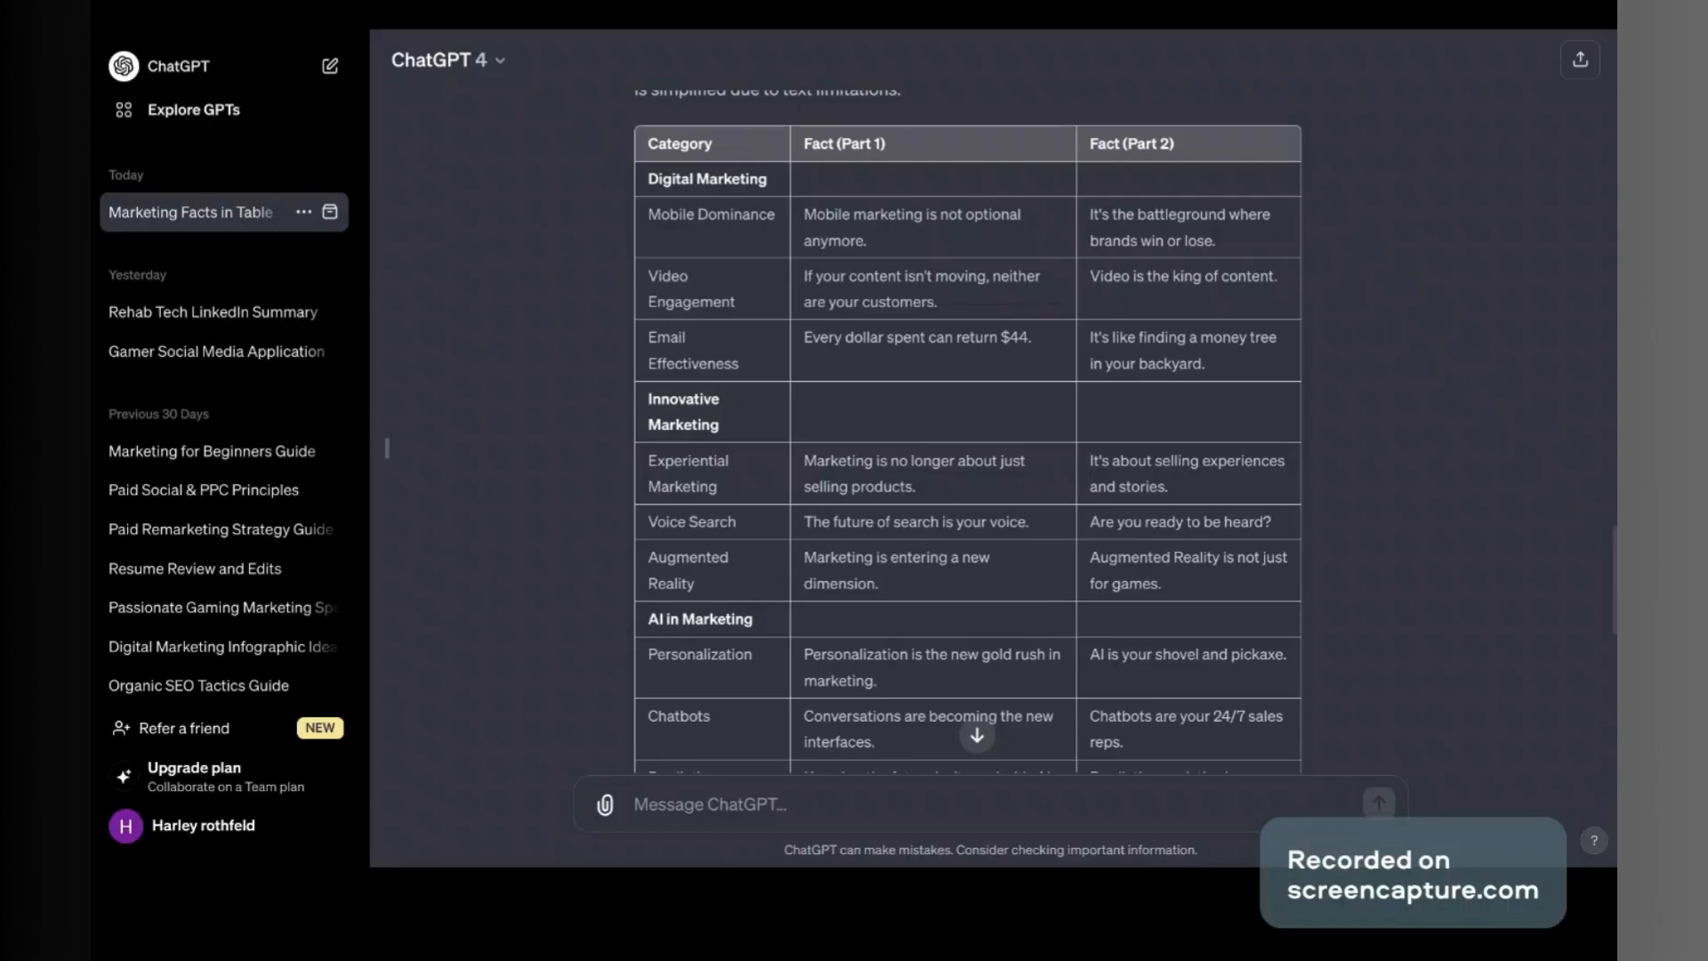
Step: Select the Experiential Marketing through Augmented Reality rows of the ChatGPT facts table
drag(1263, 594, 679, 481)
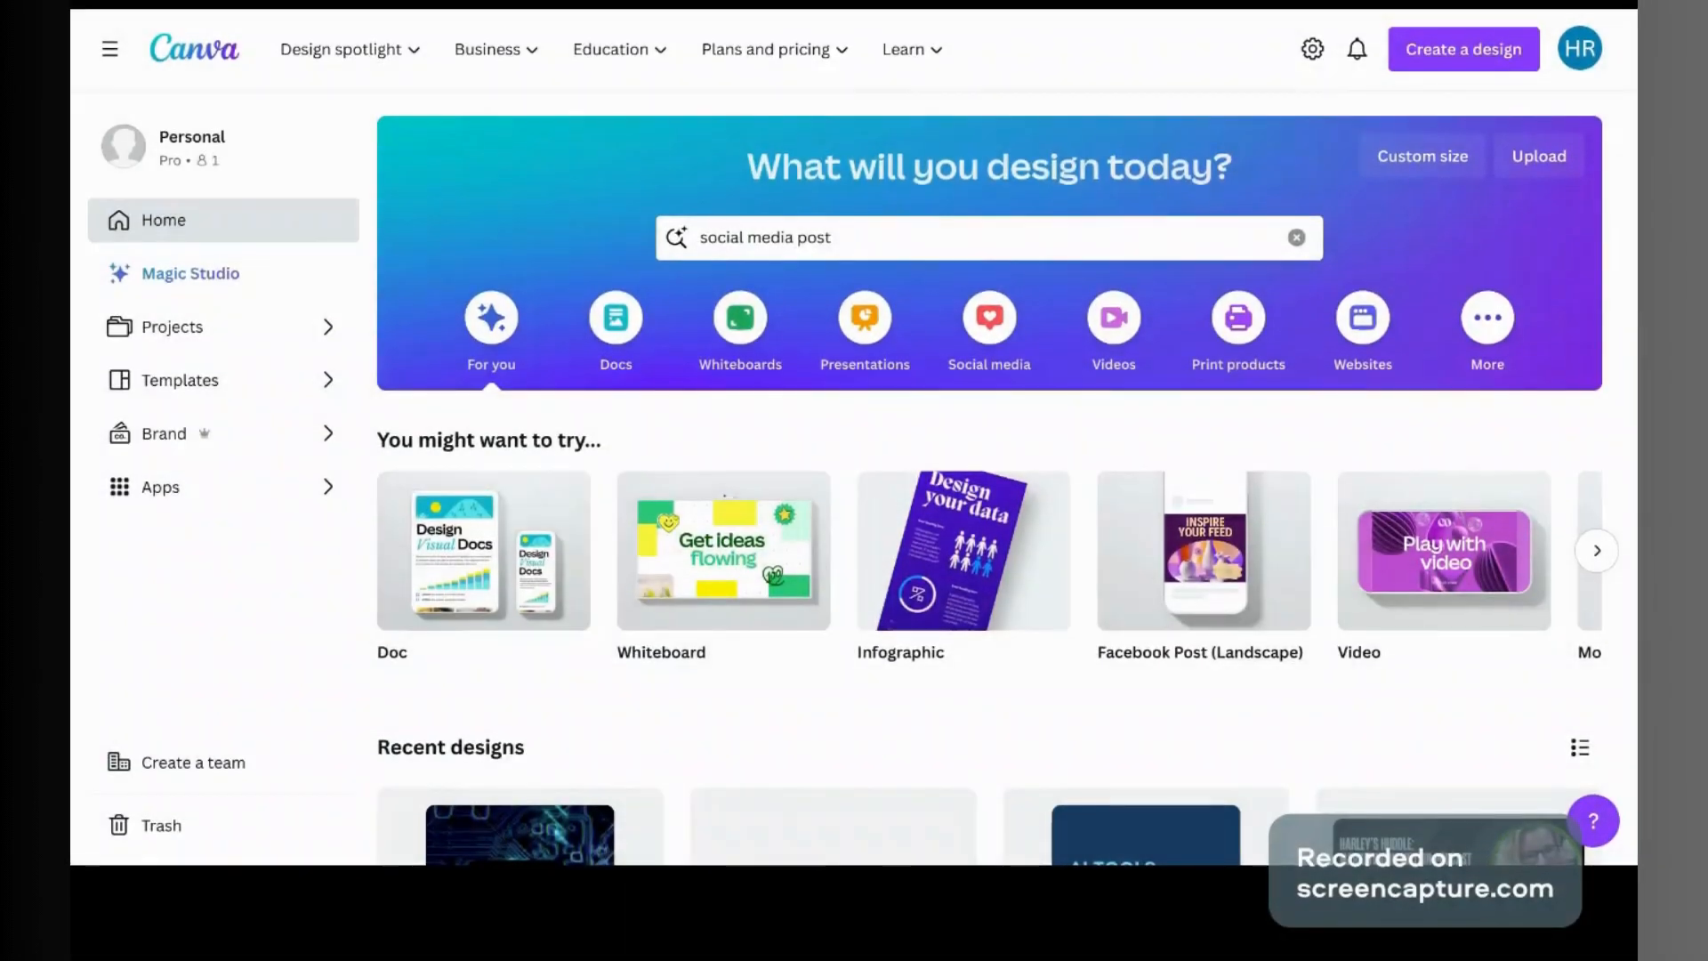
Step: Search templates for social media posts and open the Pink Social Media Post Instagram template
click(1021, 237)
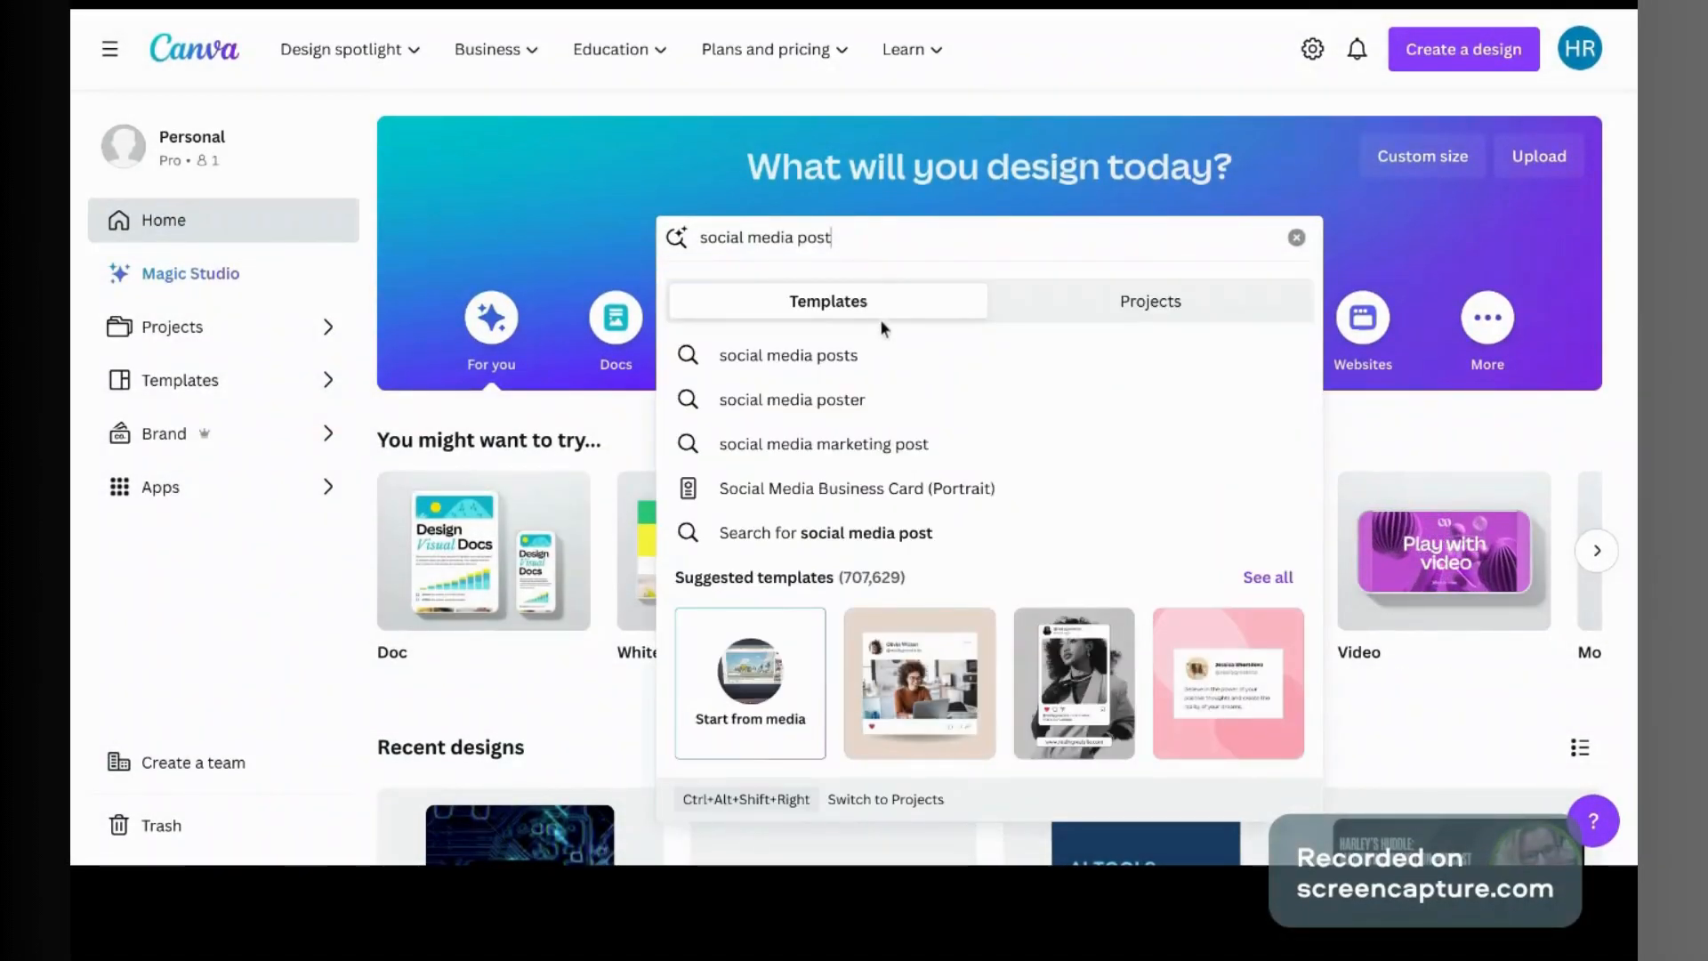
click(880, 348)
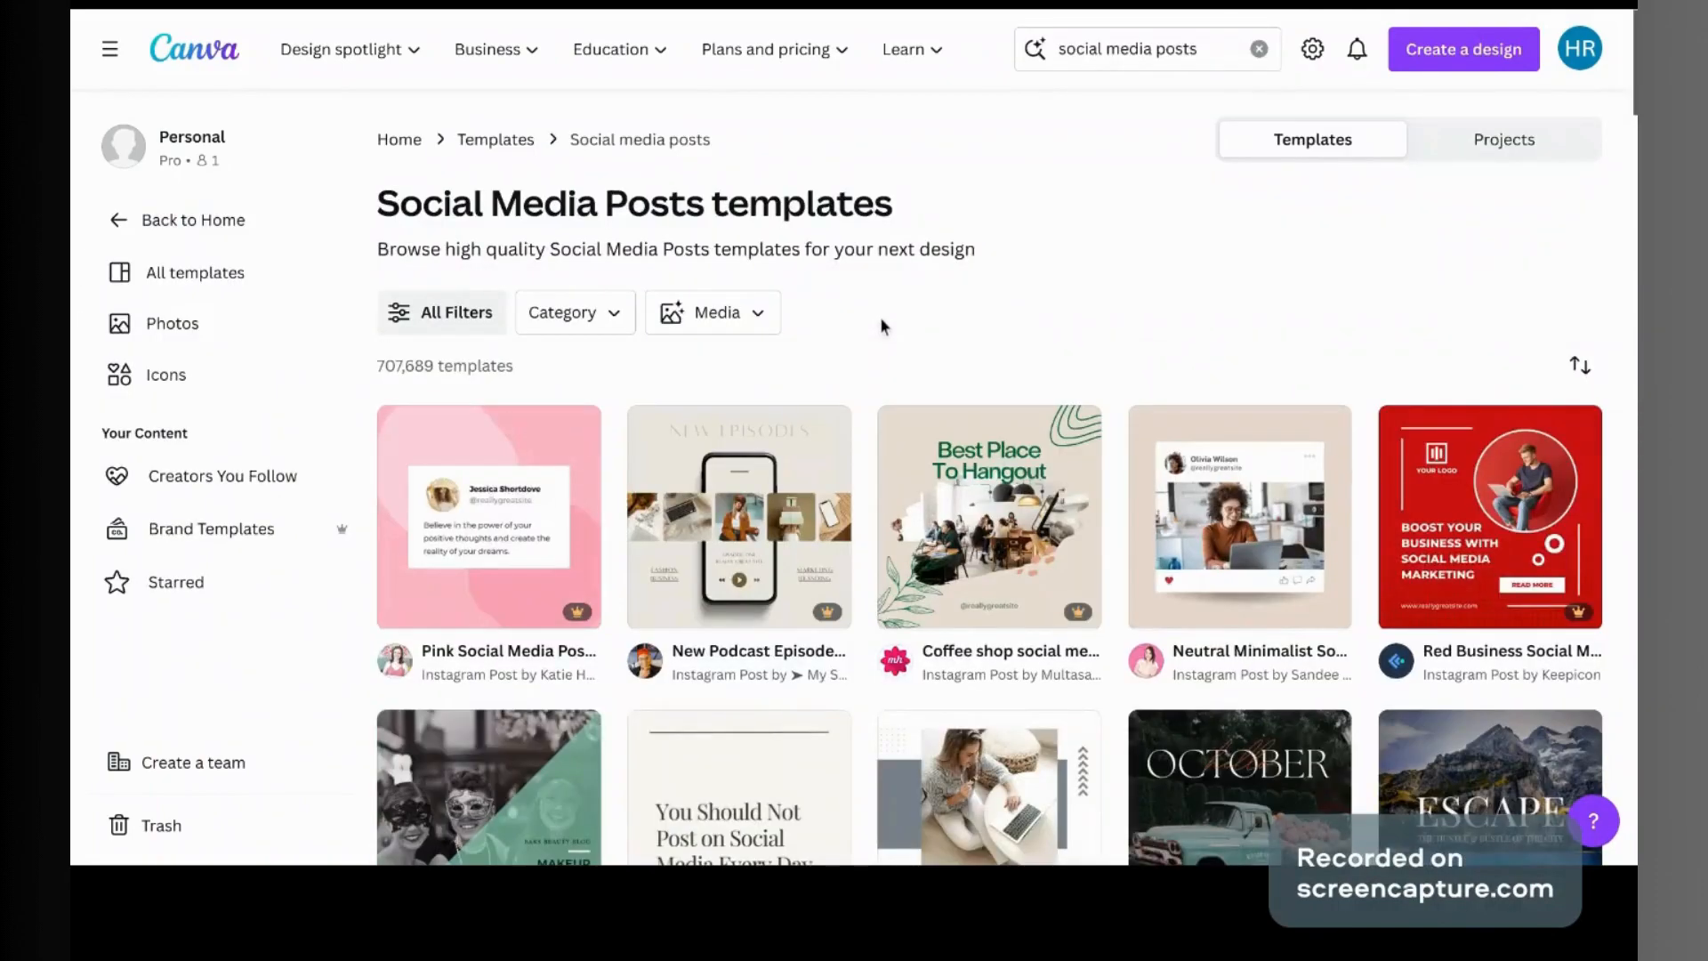
scroll(879, 317, down, 2)
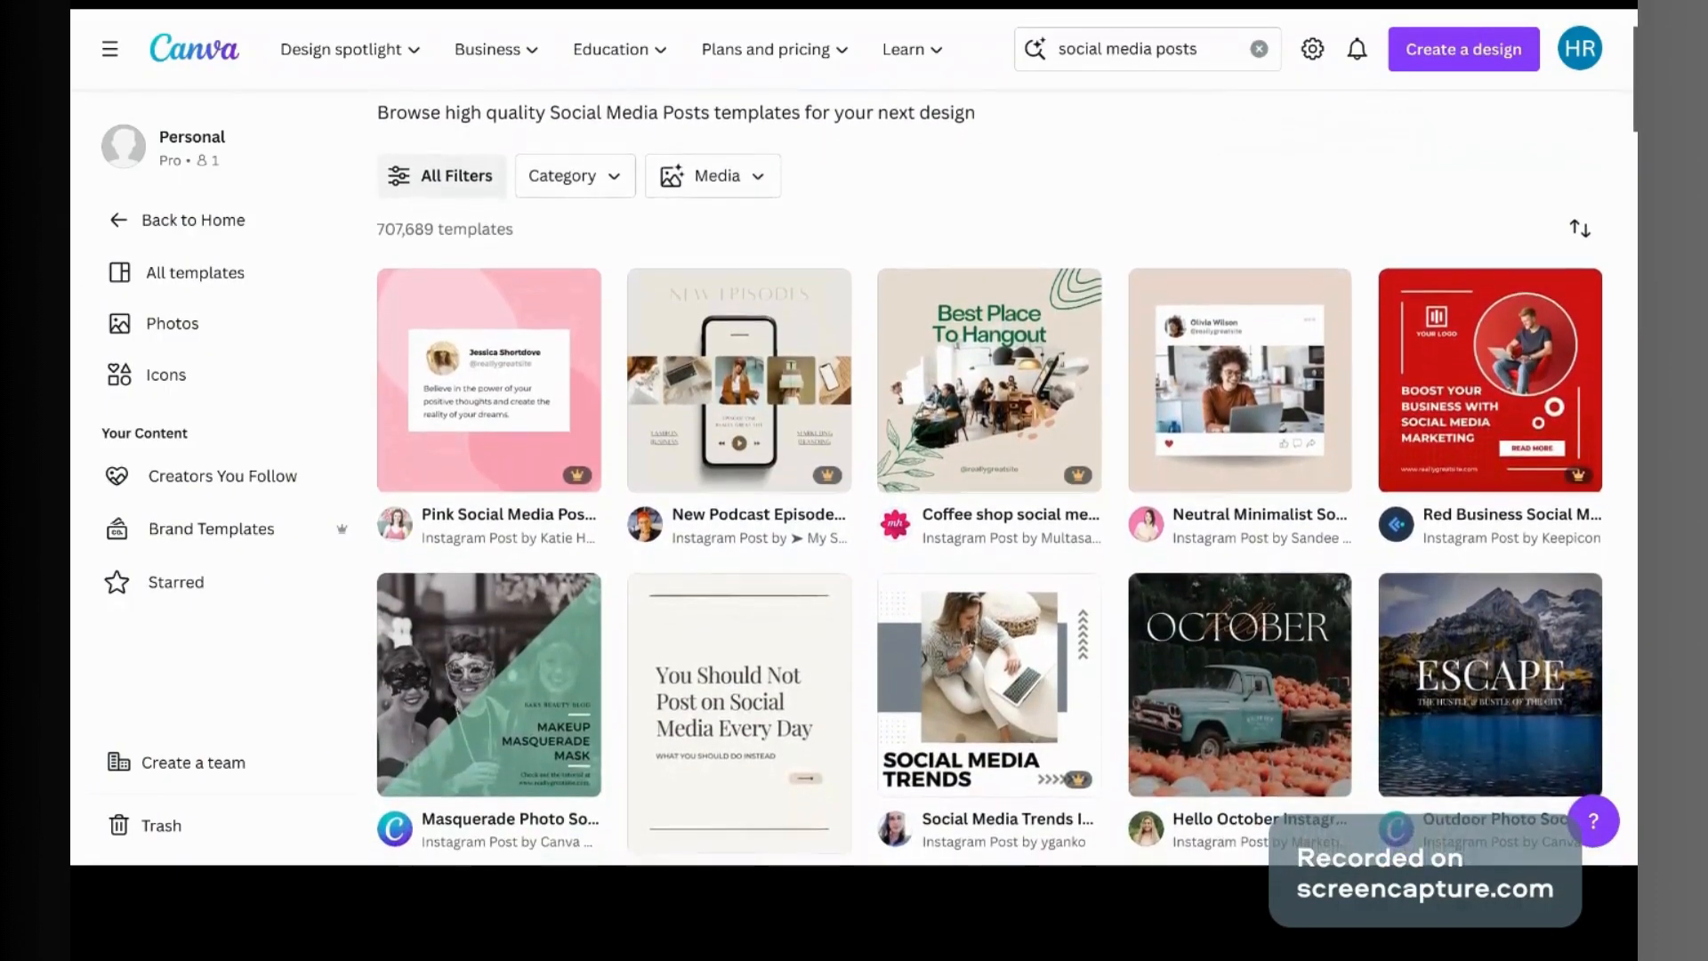
scroll(990, 355, down, 1)
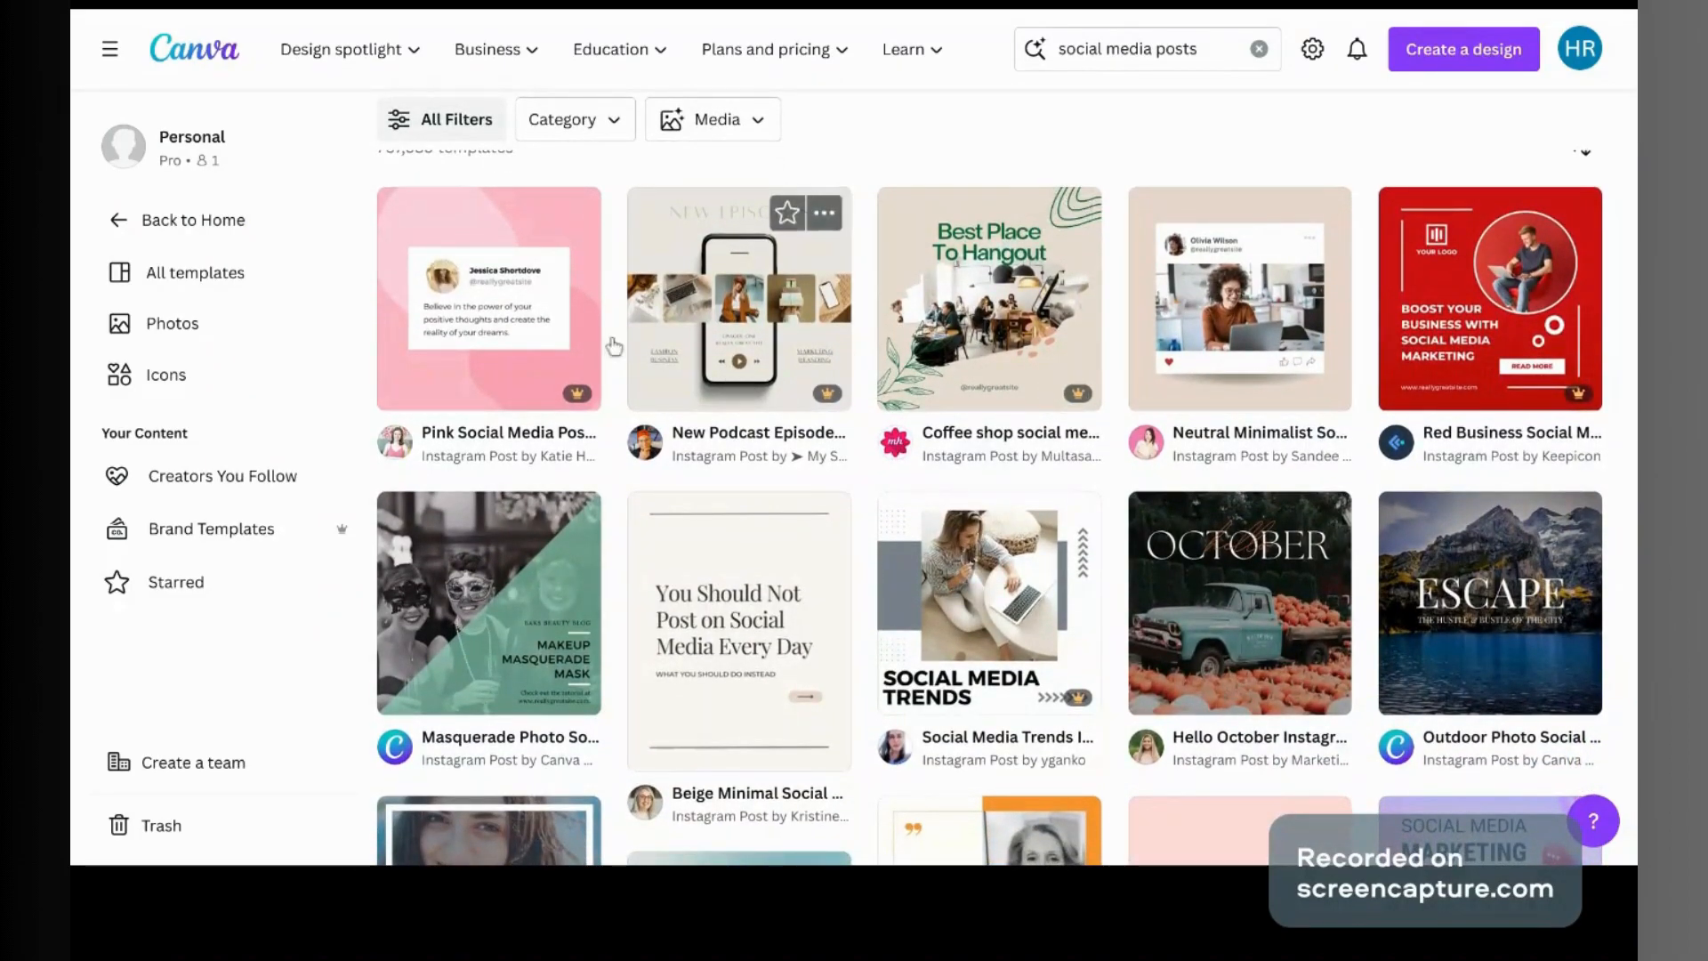
click(566, 344)
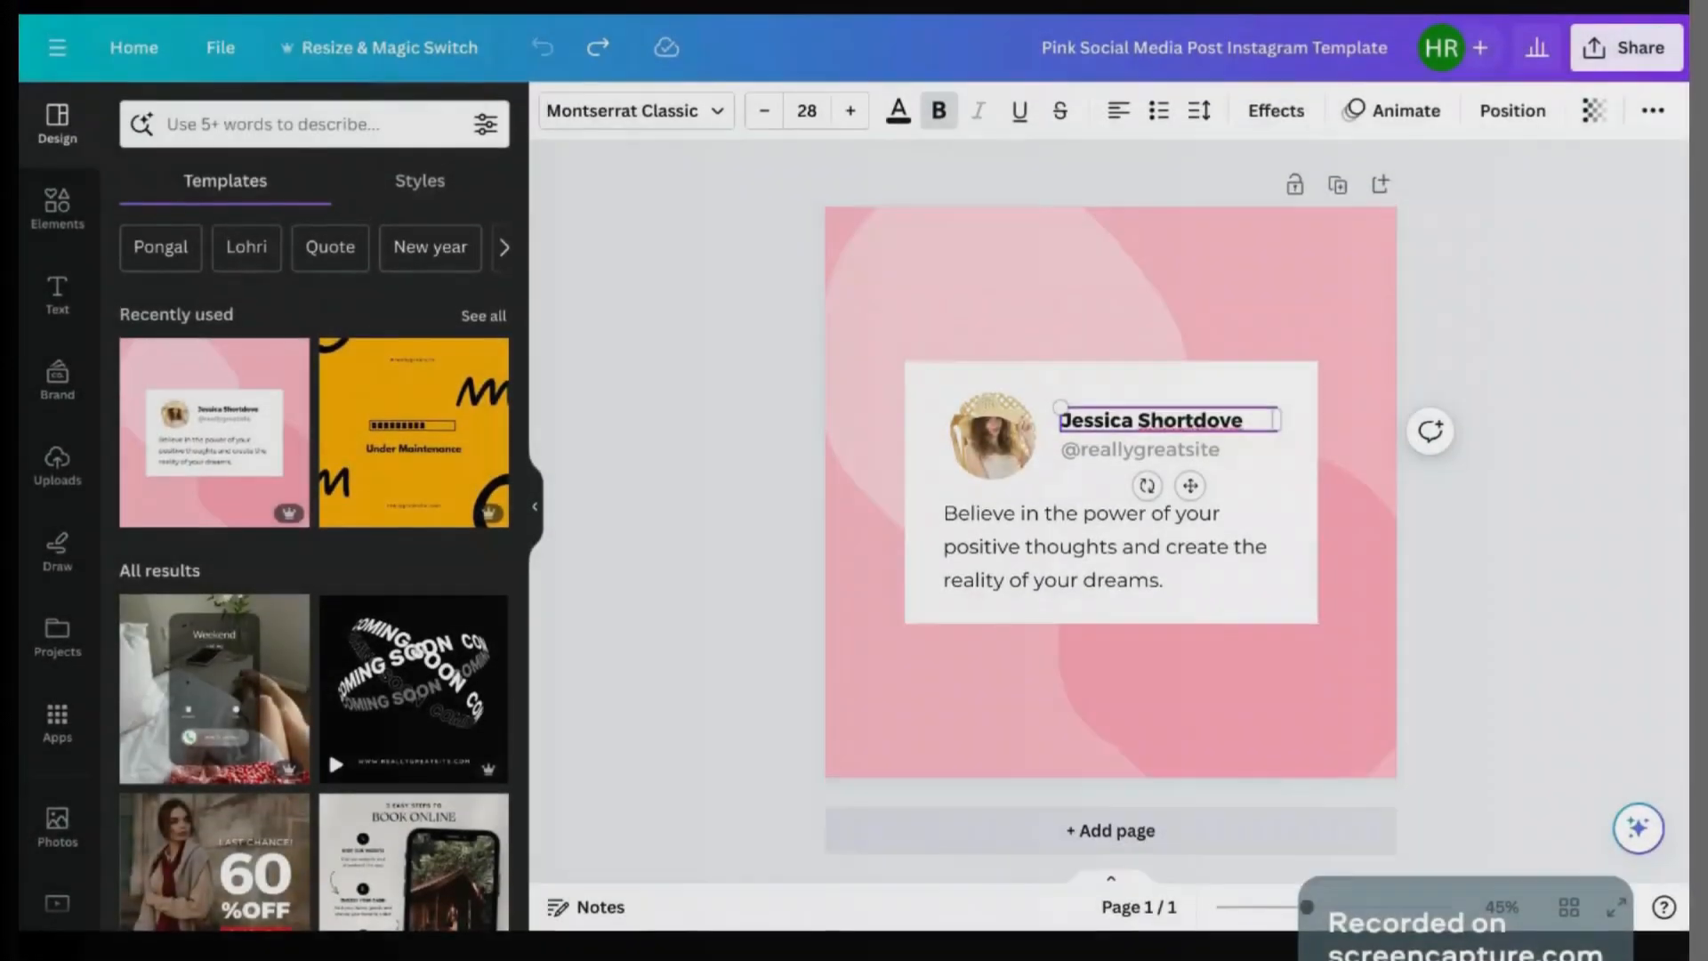
Step: Replace the template's sample name and handle with the creator's own name and handle
text(Harley)
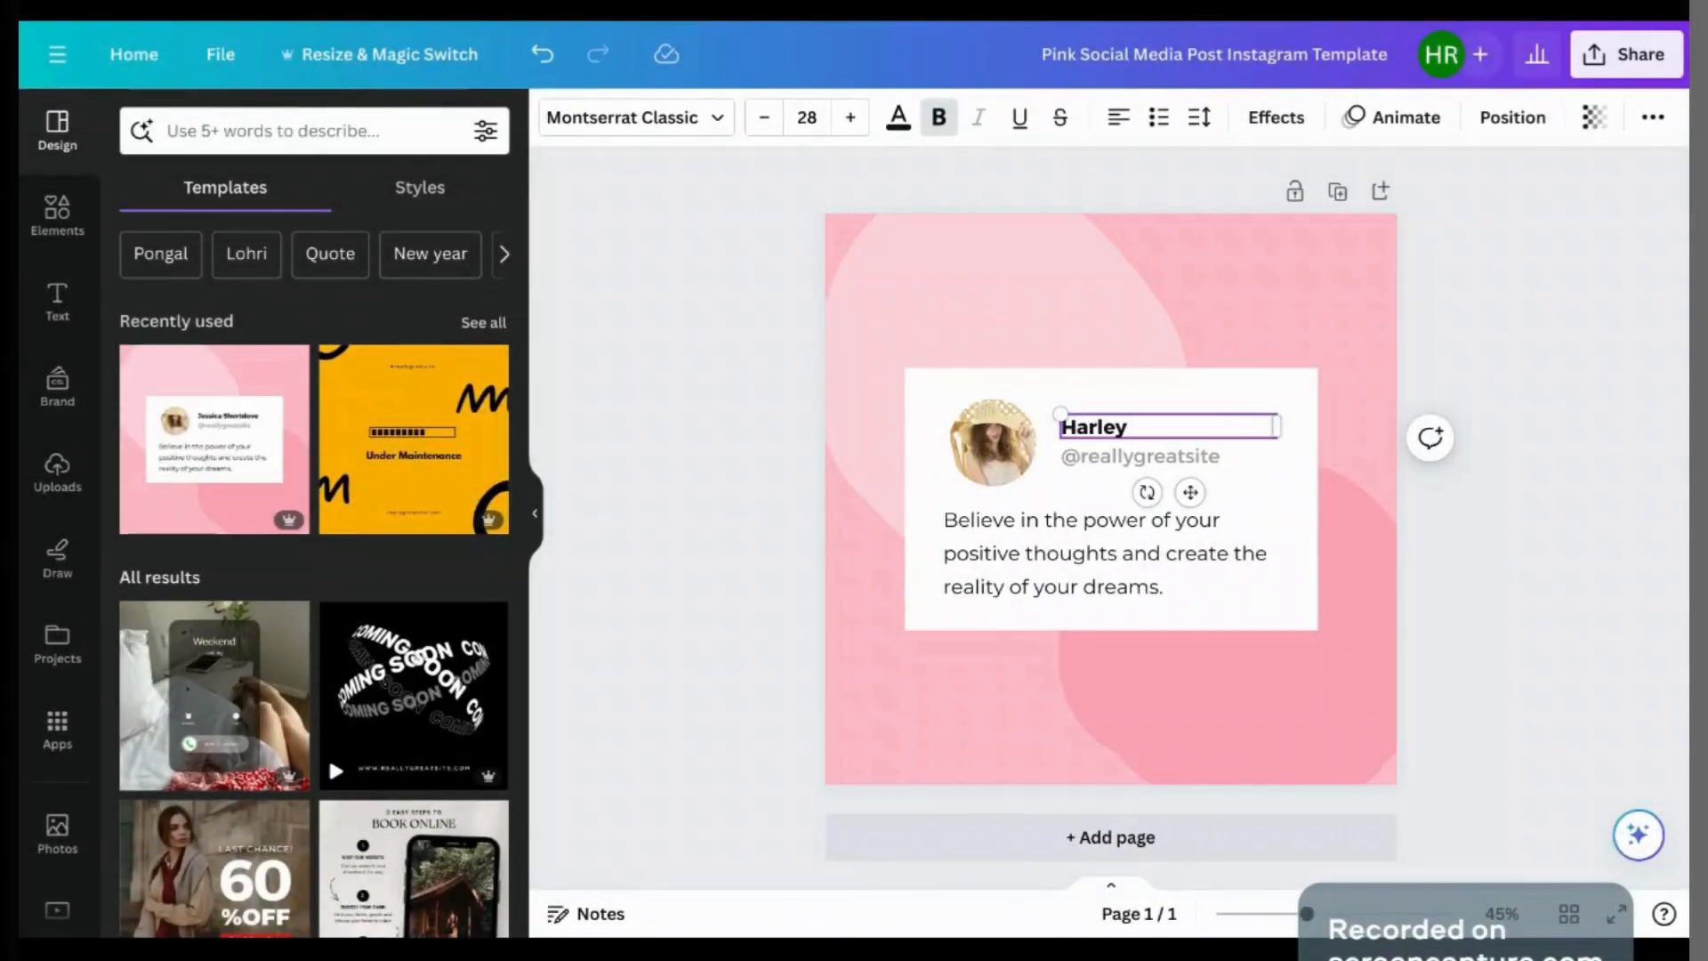
text( Rothfeld)
double_click(1201, 457)
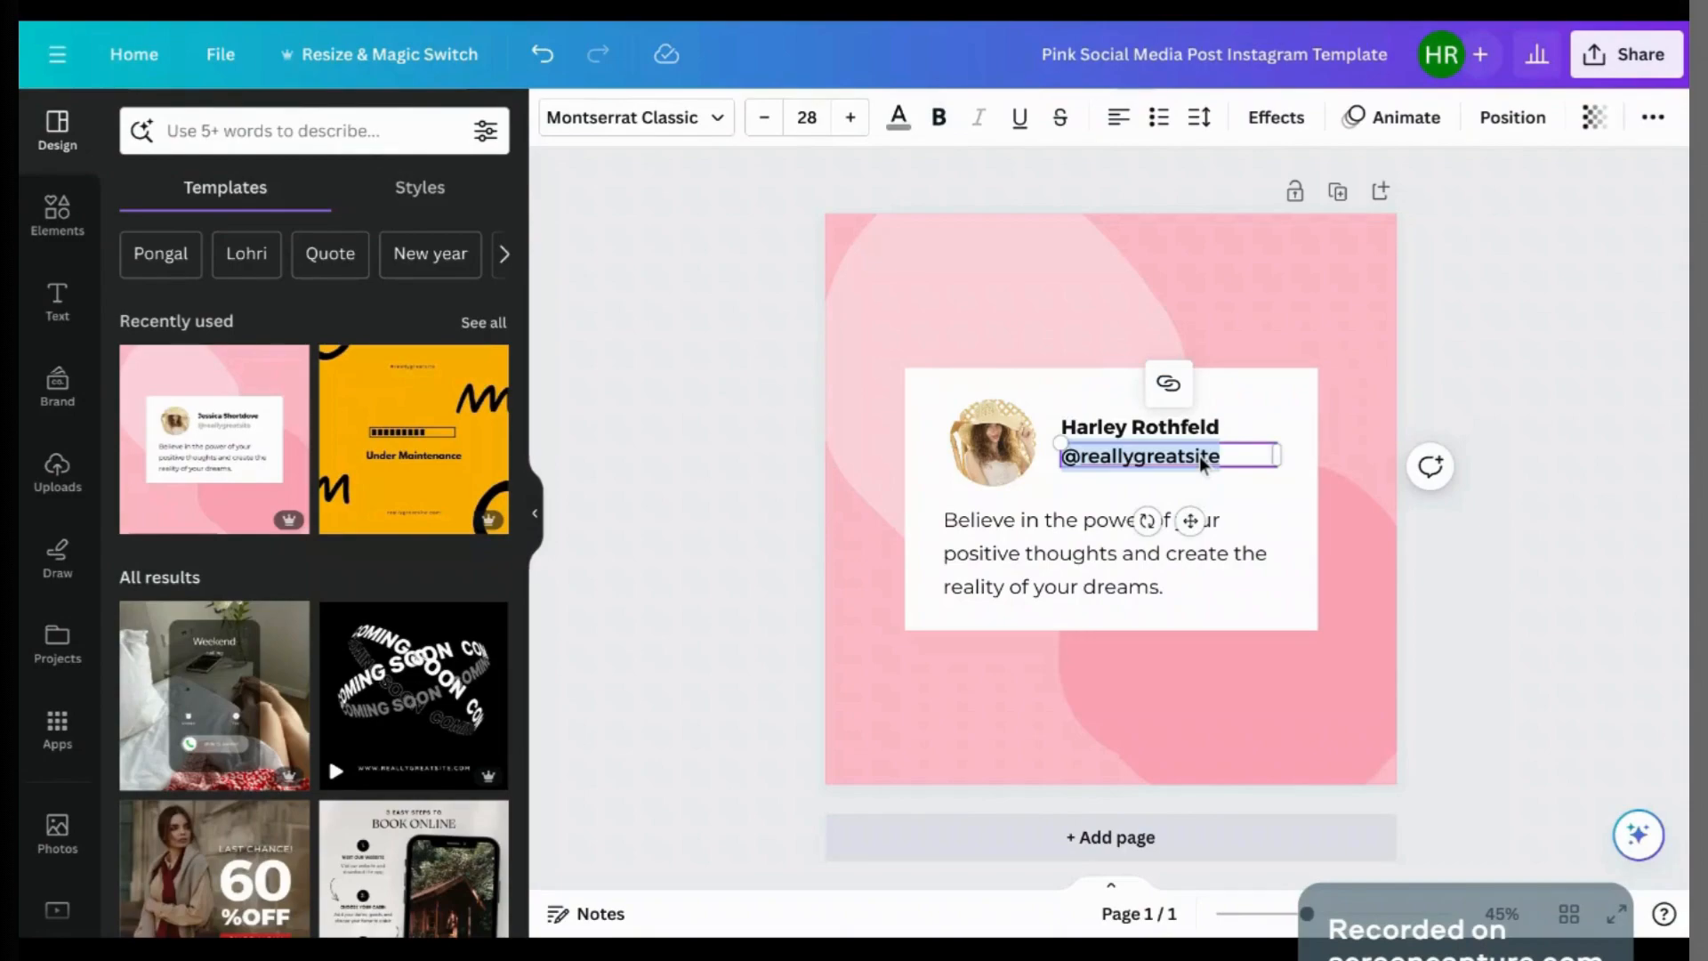
text(@digitaldynamics)
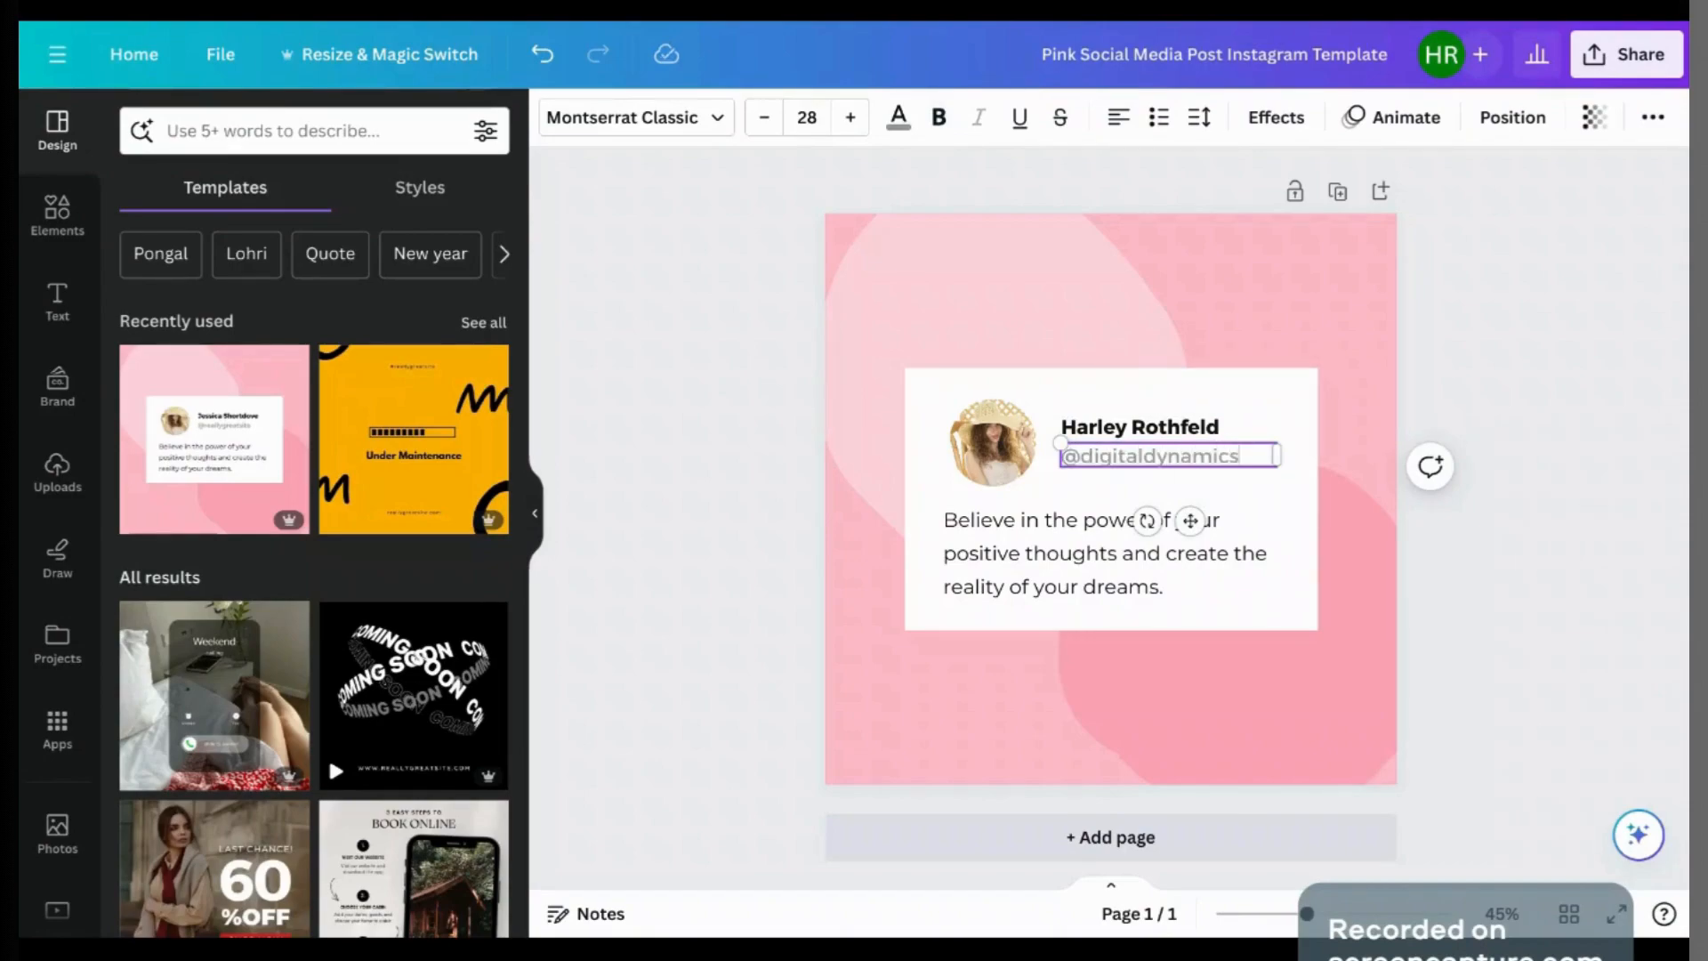
Step: Delete the sample profile image and drop the uploaded portrait into the circular frame
click(992, 443)
click(1031, 340)
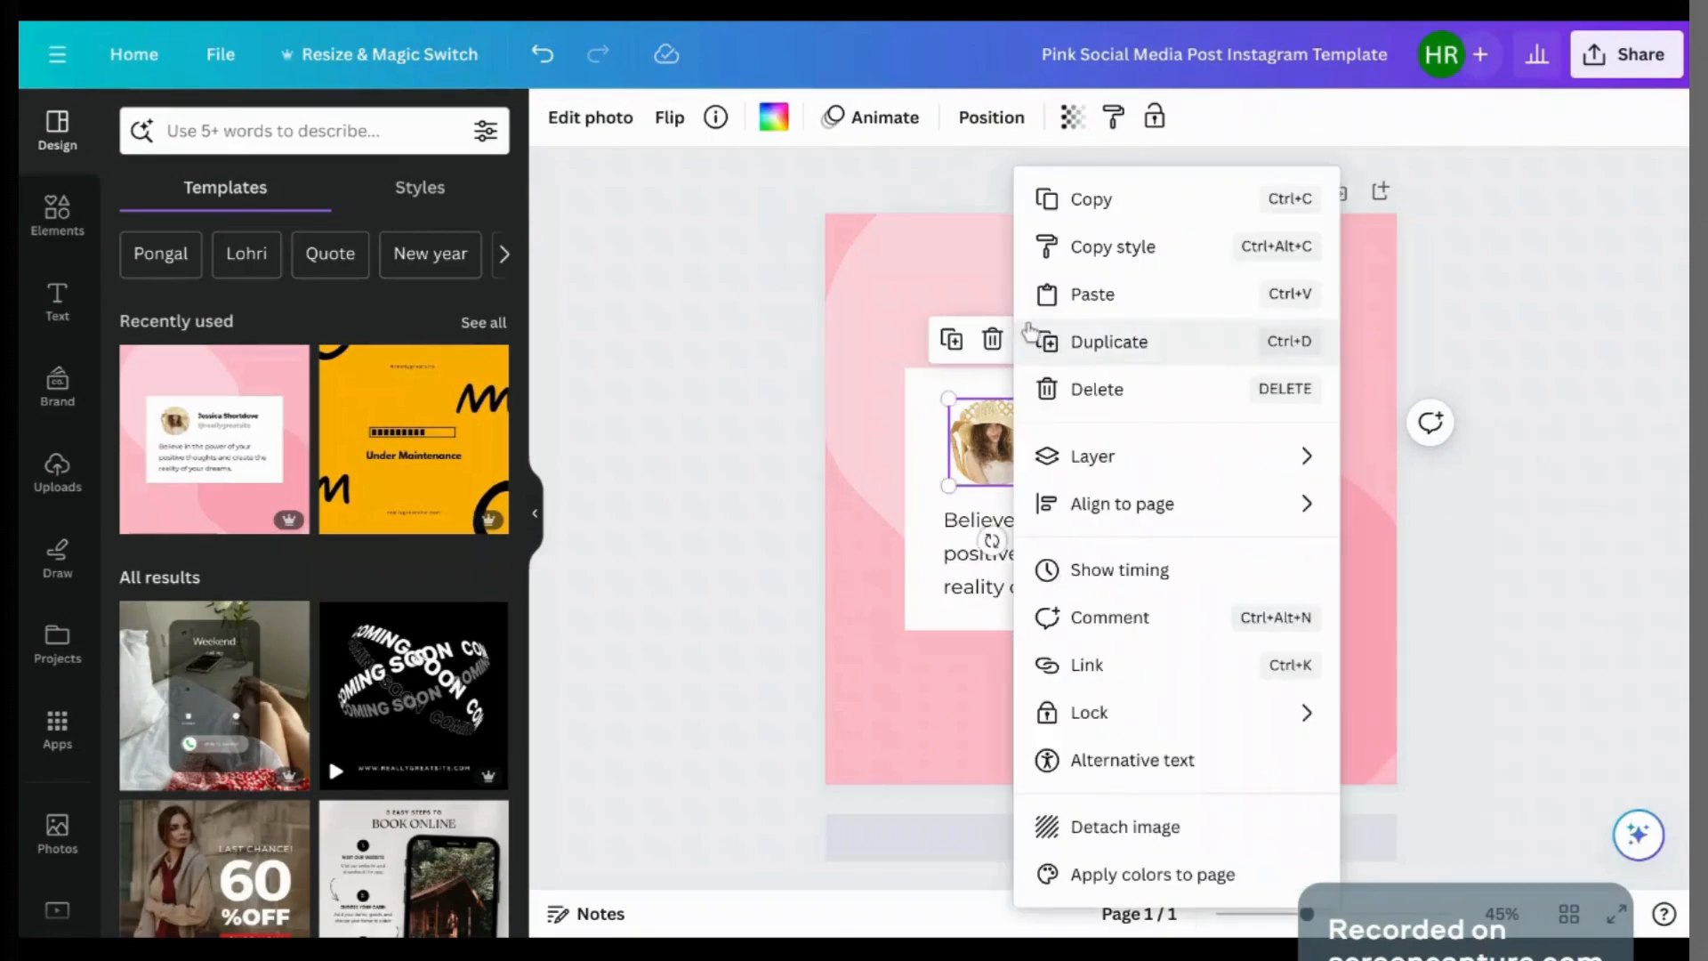
click(773, 247)
click(994, 452)
key(Delete)
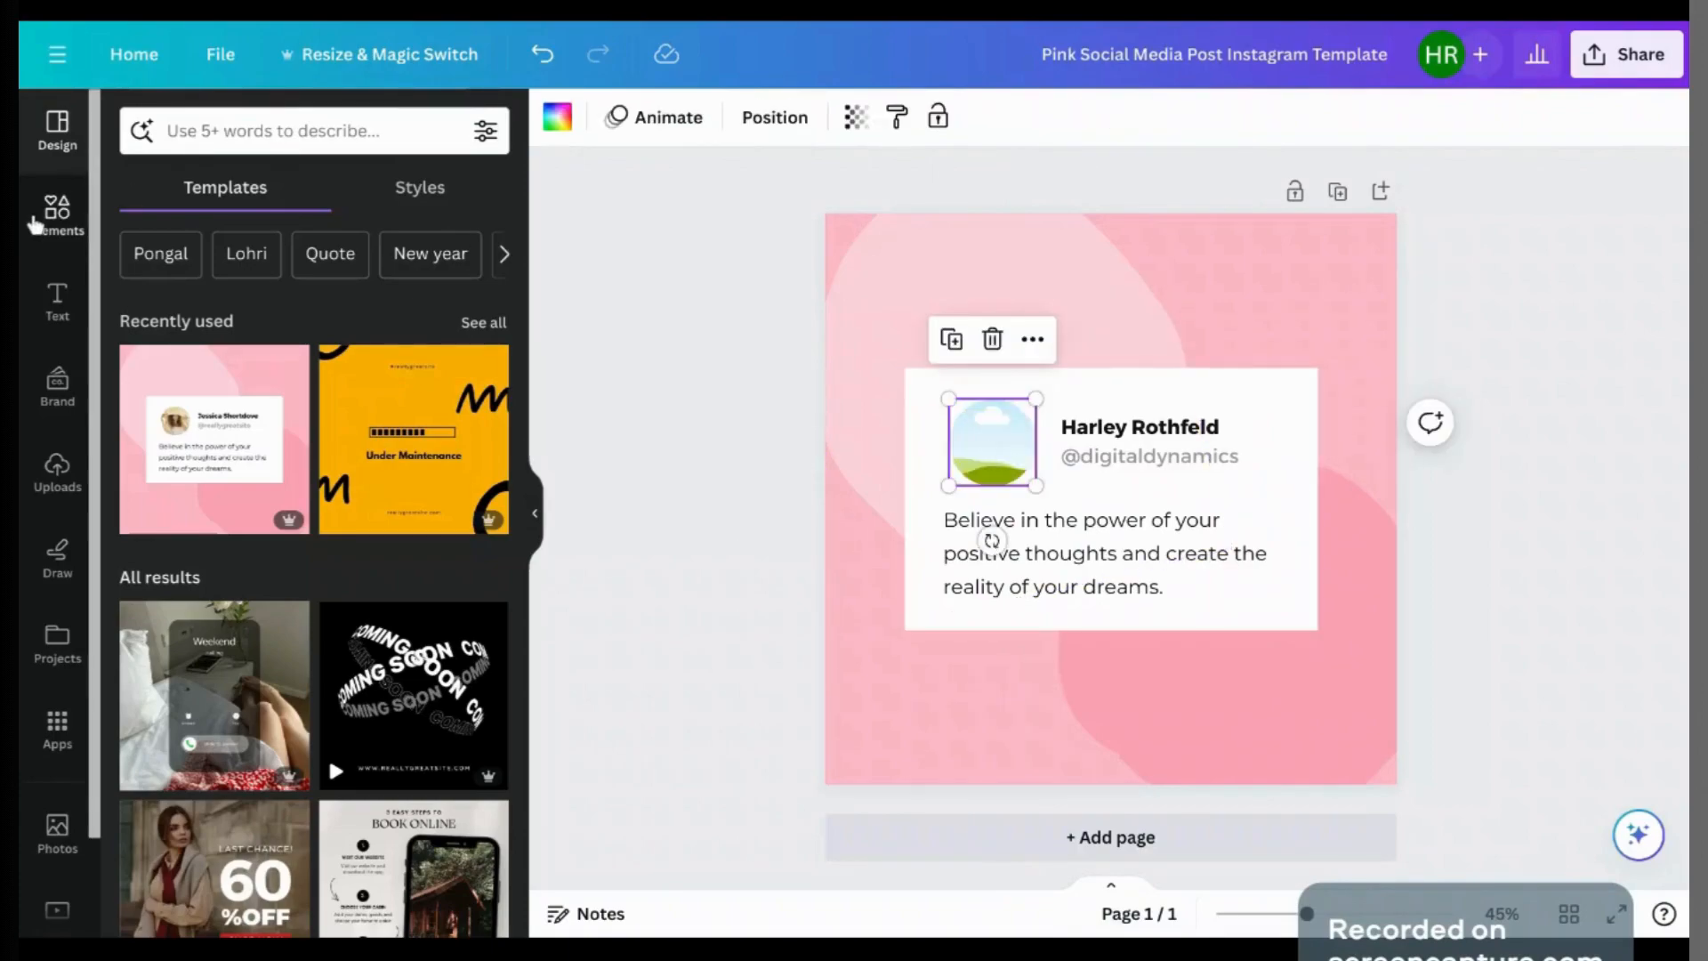
click(57, 472)
click(283, 558)
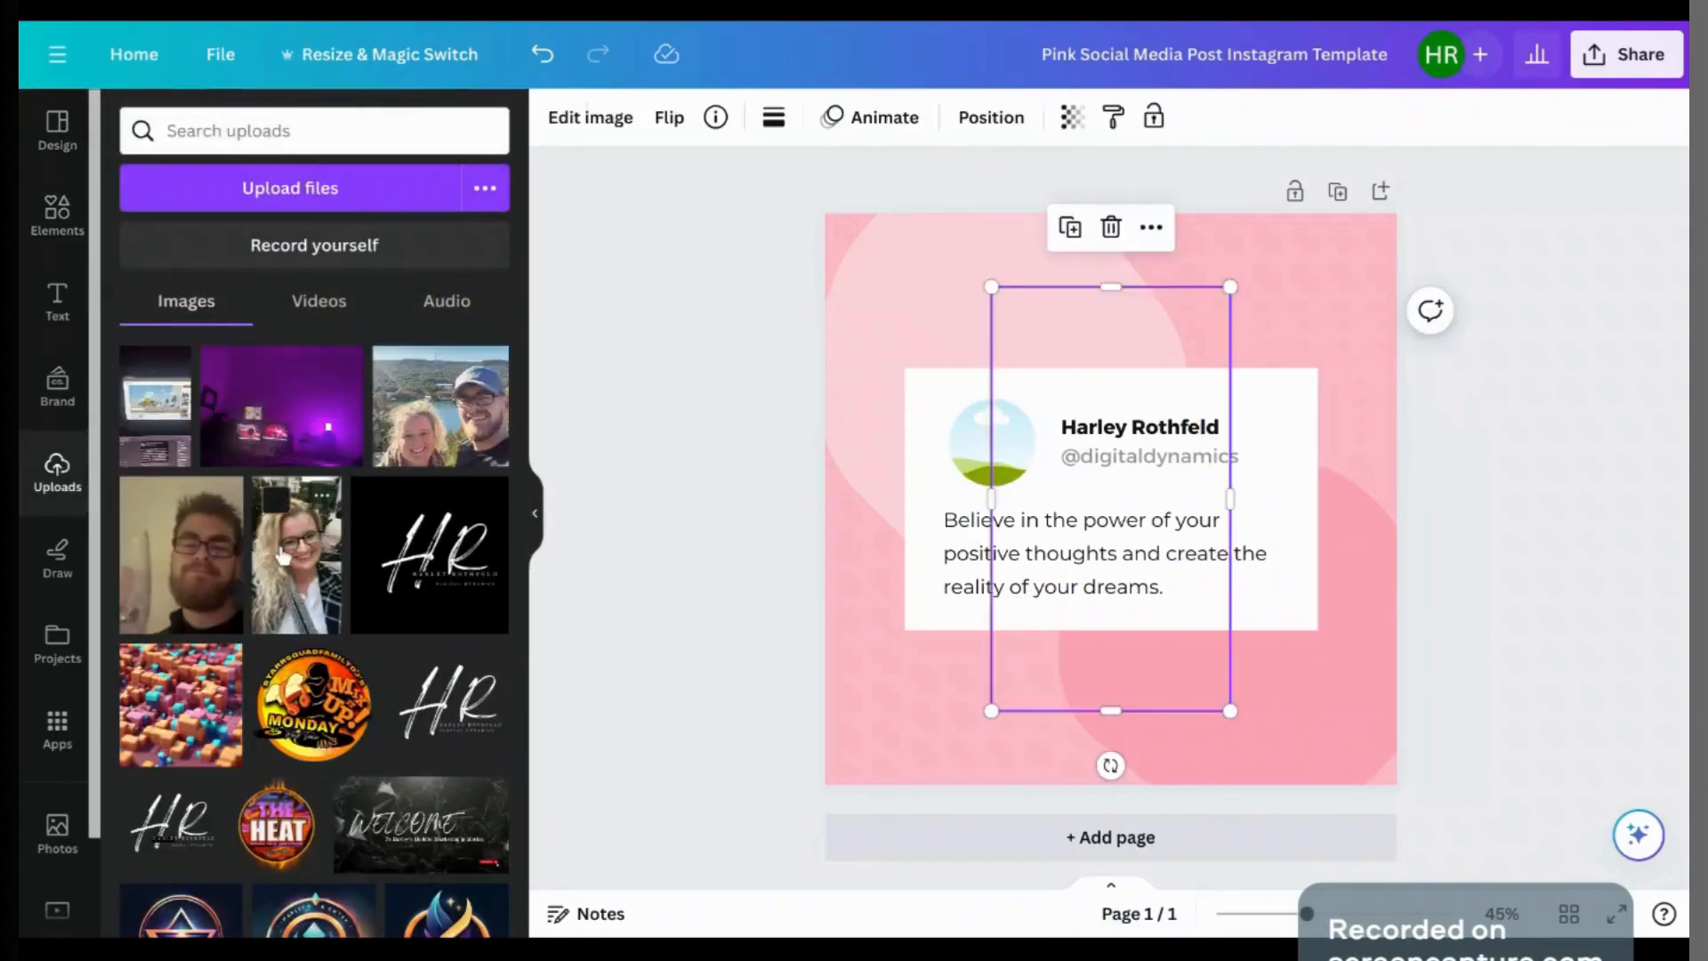
drag(1050, 379, 1014, 452)
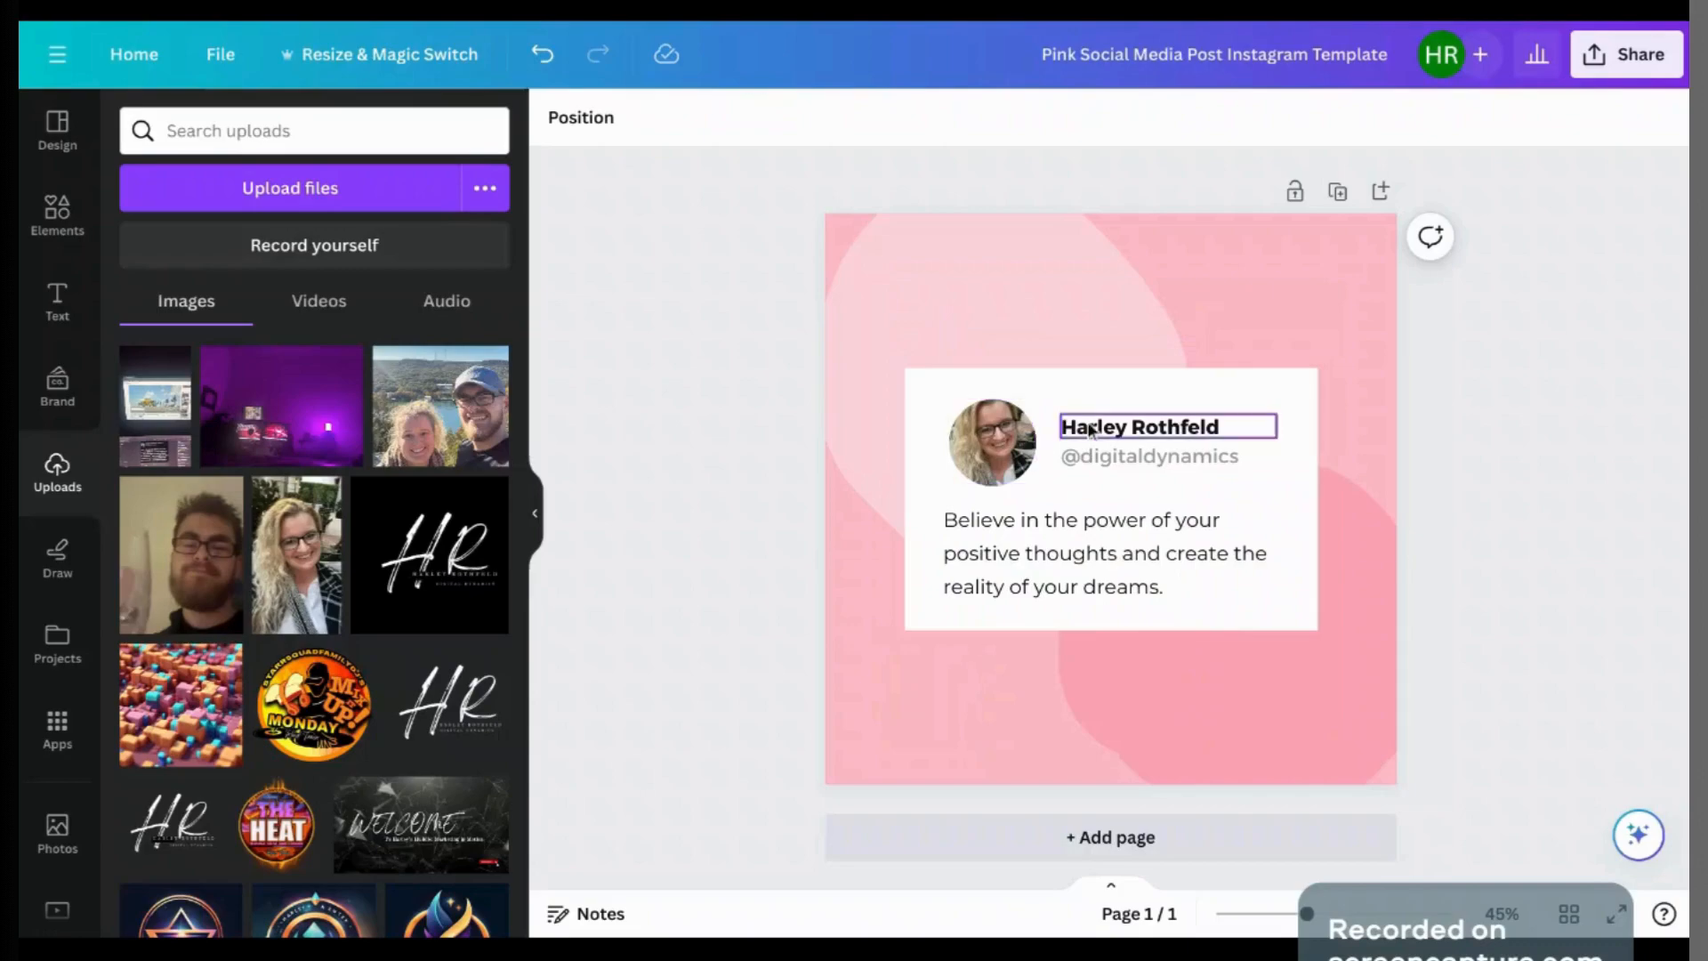
Step: Replace the quote with a 'Part 1' line and duplicate it as a 'Part 2' line
double_click(1196, 532)
text(Part 1)
key(Return)
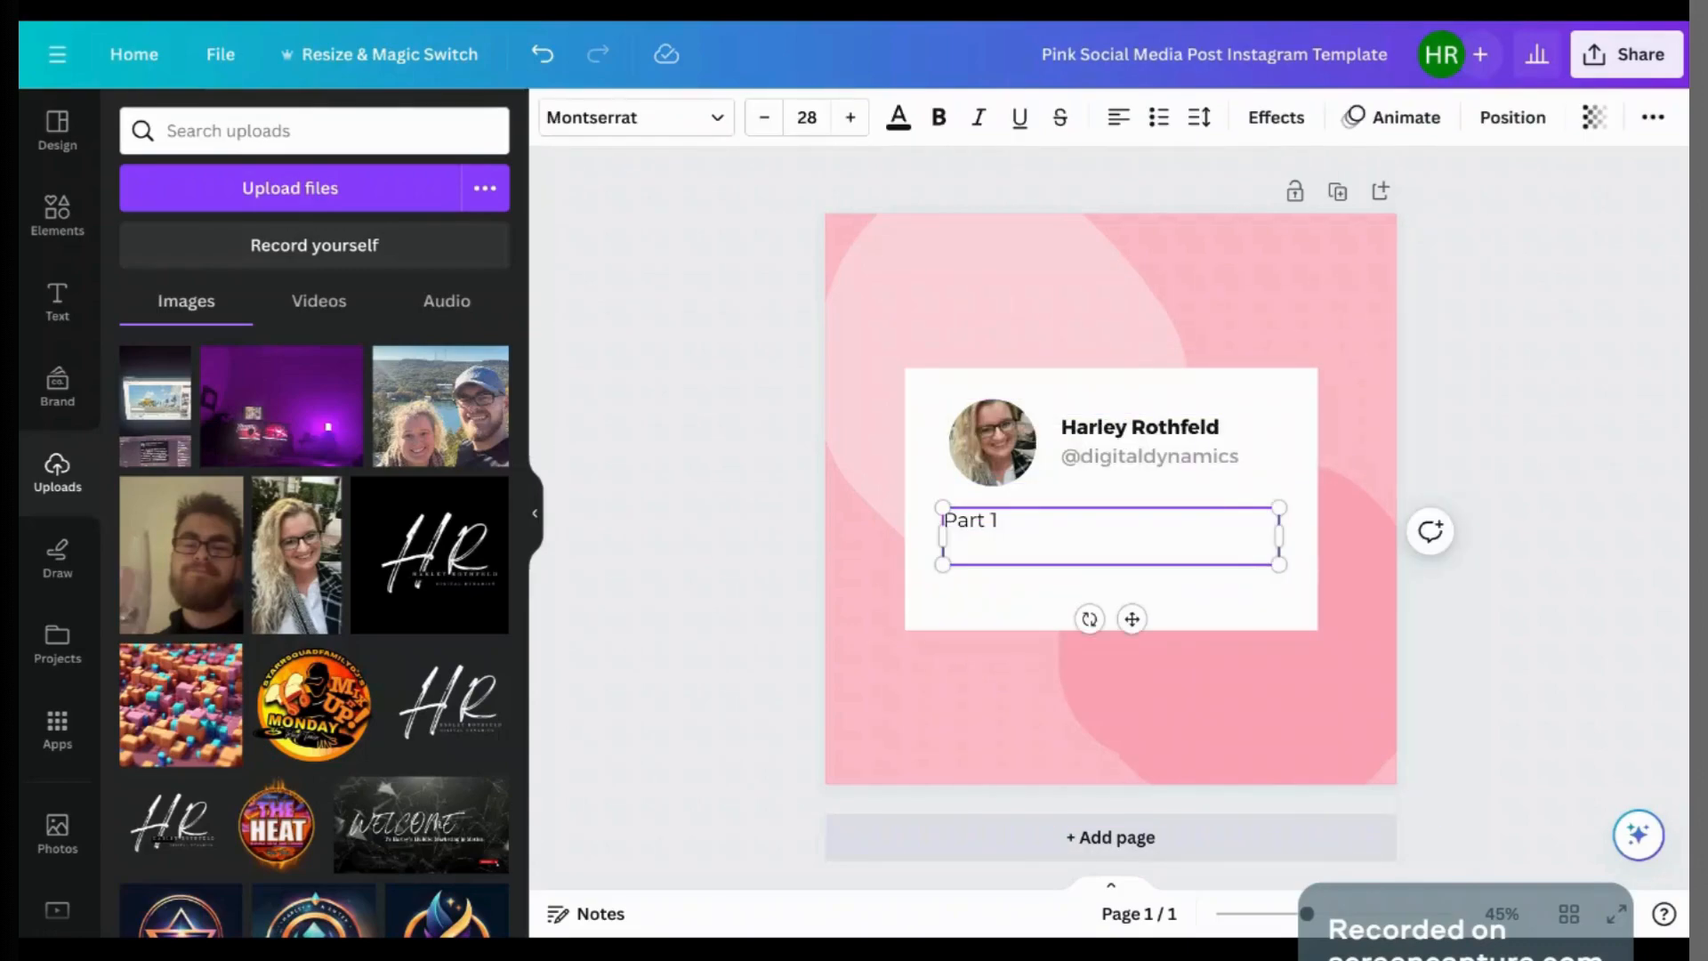
key(BackSpace)
click(1540, 552)
click(1232, 525)
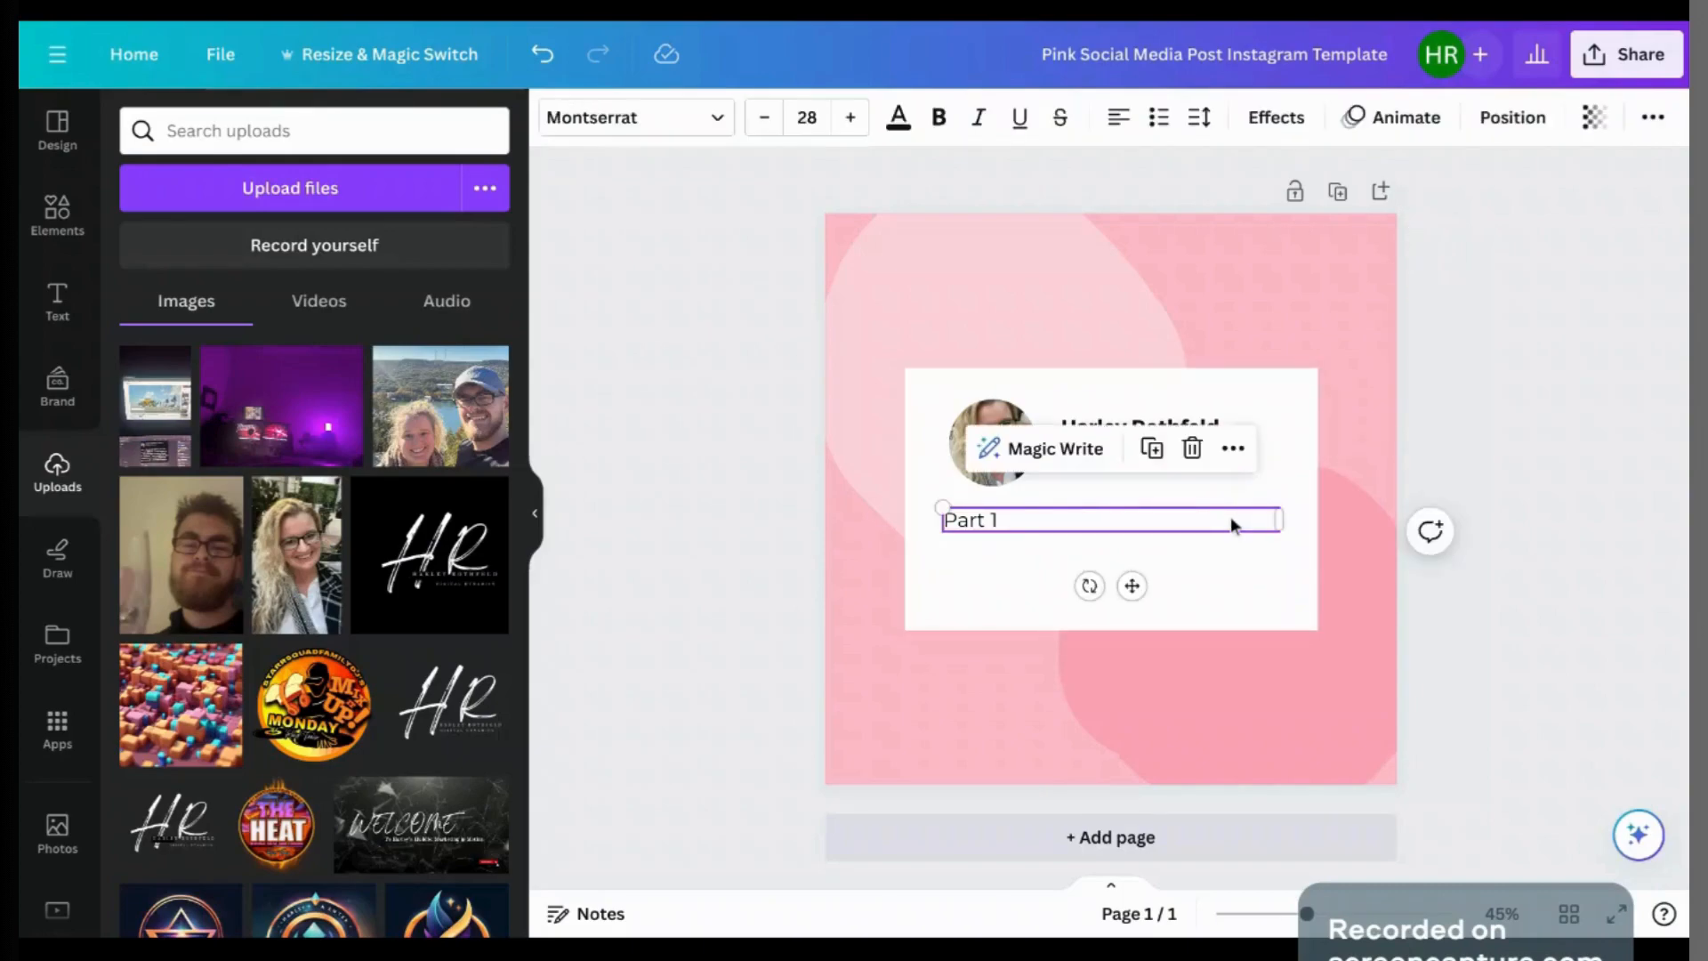
key(ctrl+d)
double_click(1172, 544)
click(1172, 544)
click(926, 495)
Step: Add a third copy above the others reading 'Category' and make it bold
click(977, 525)
key(ctrl+d)
drag(1006, 528, 970, 534)
double_click(968, 501)
text(Category)
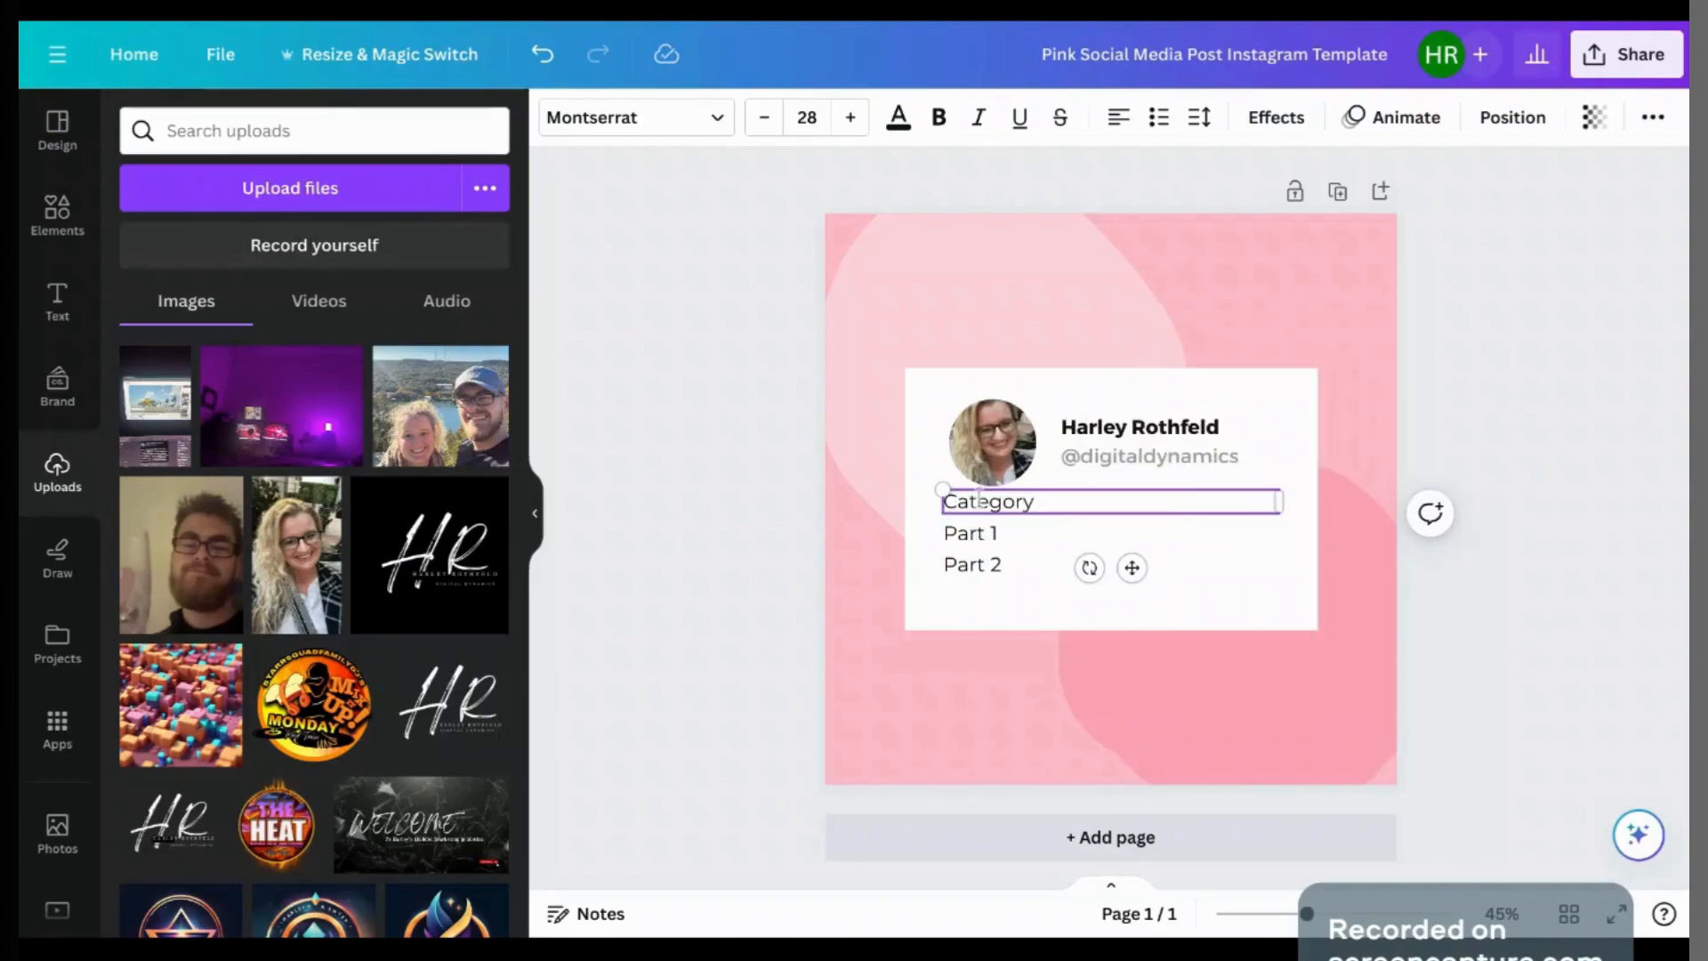
double_click(986, 498)
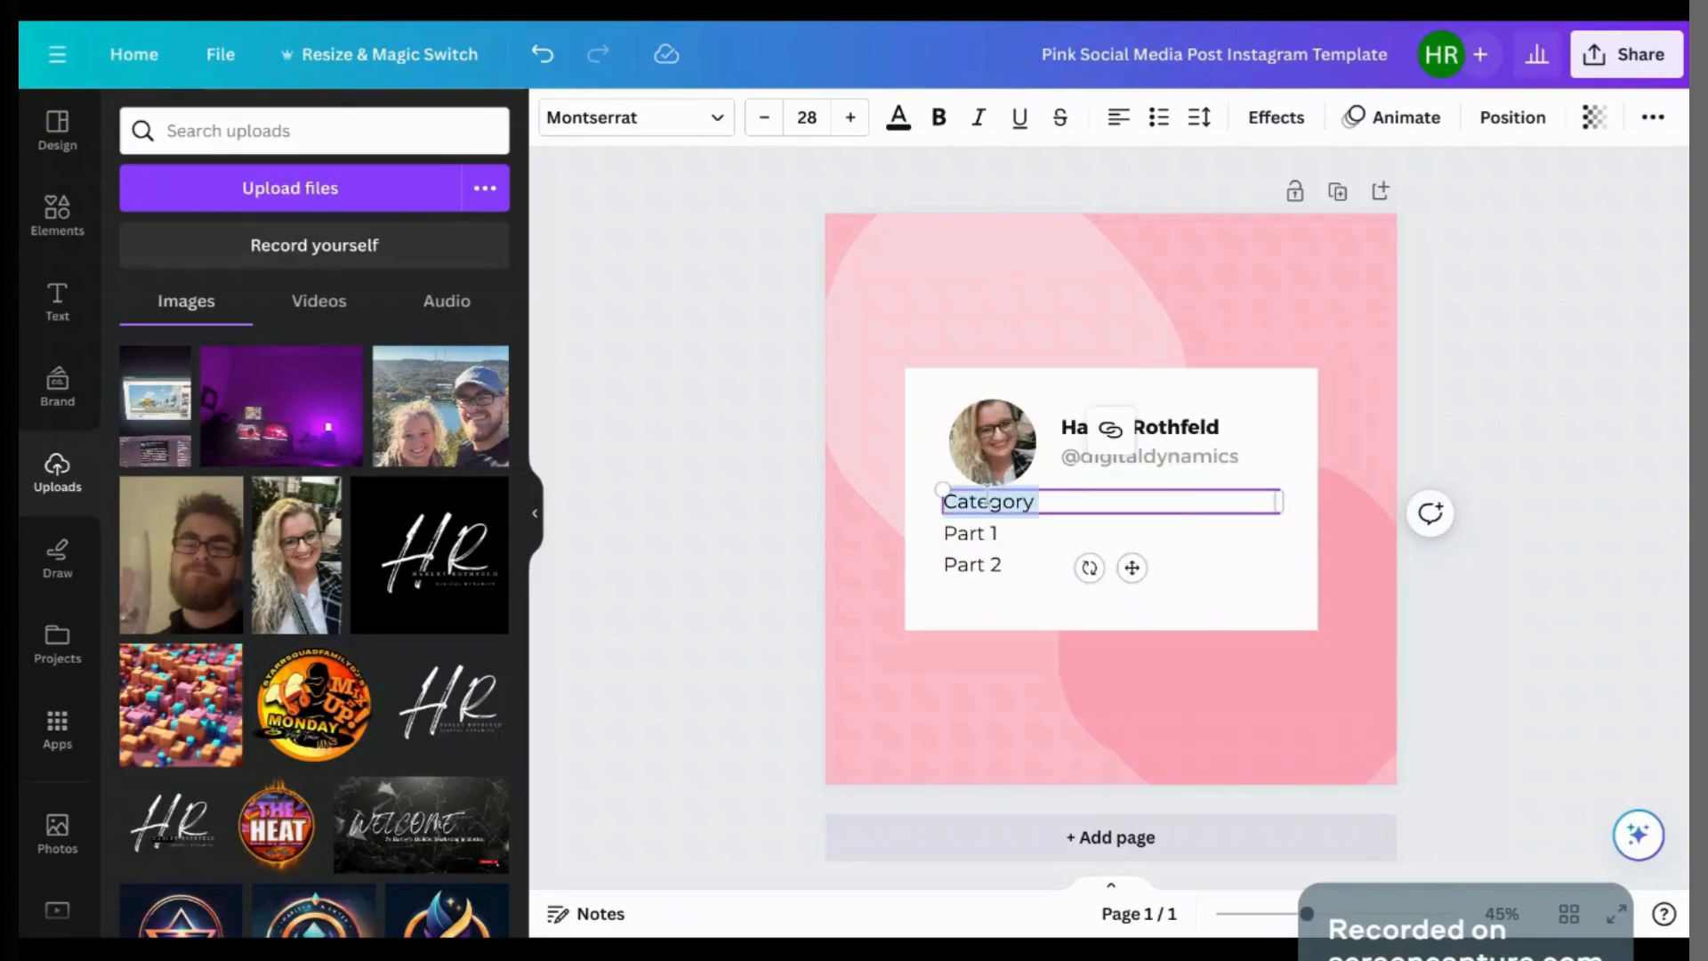
key(ctrl+b)
click(1598, 374)
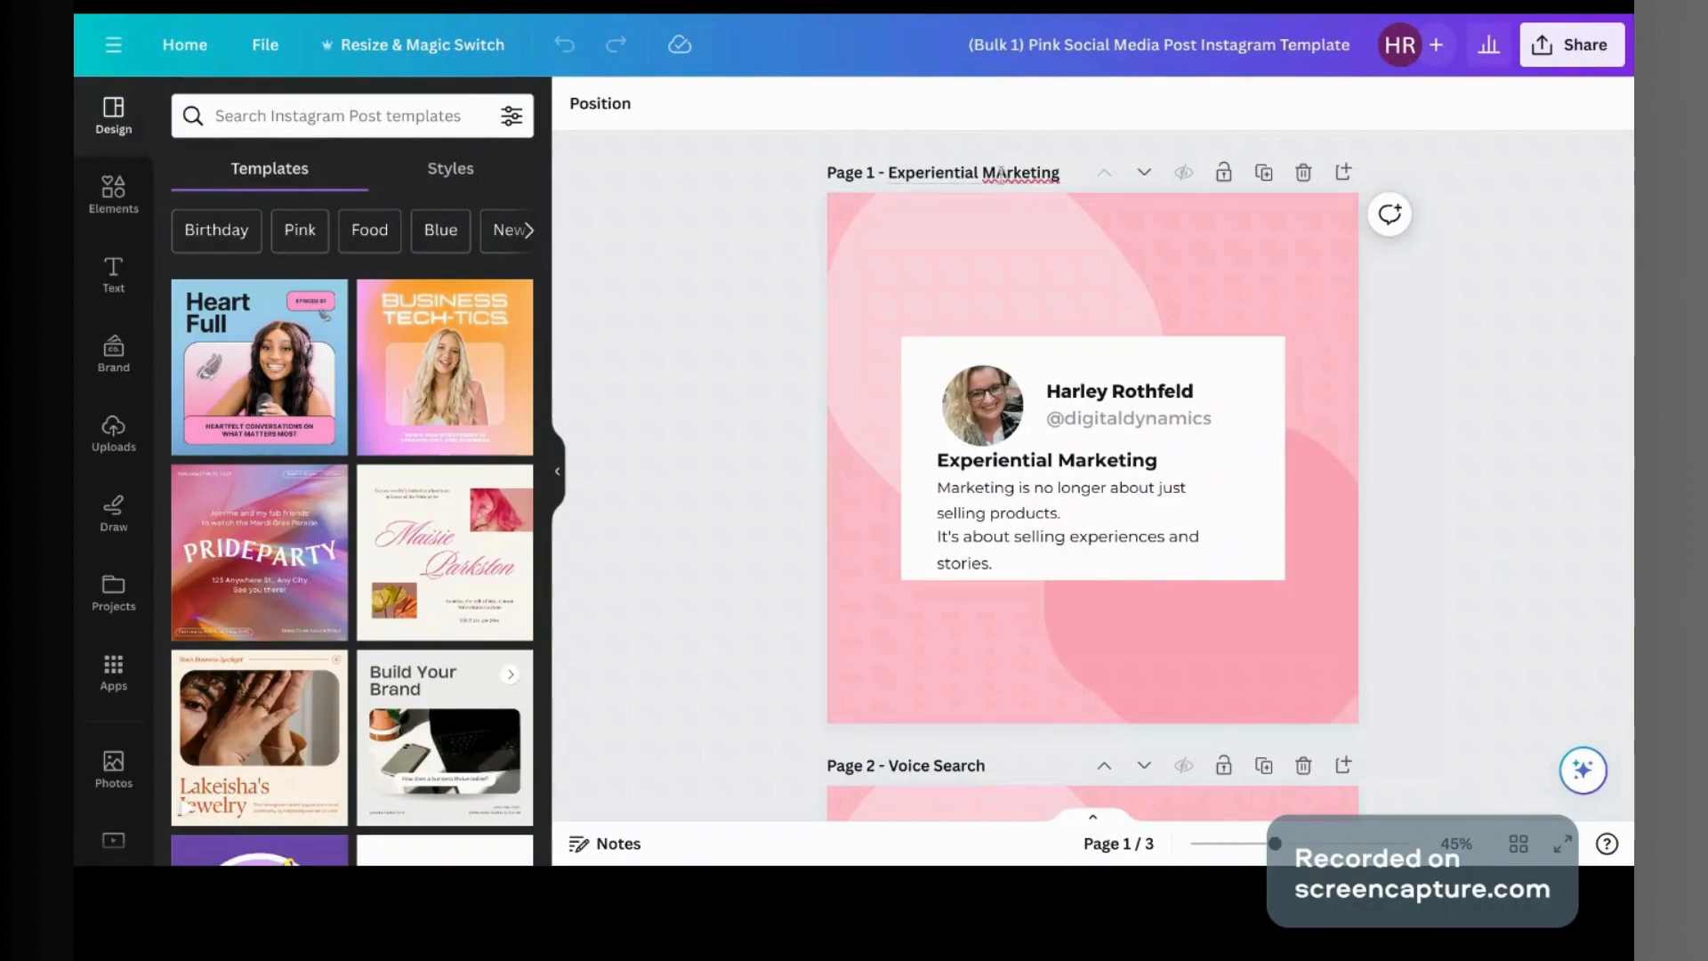
Step: Fix the first page title to 'Experiential Marketing' and review the three pages
key(BackSpace)
text(a)
scroll(1503, 355, down, 6)
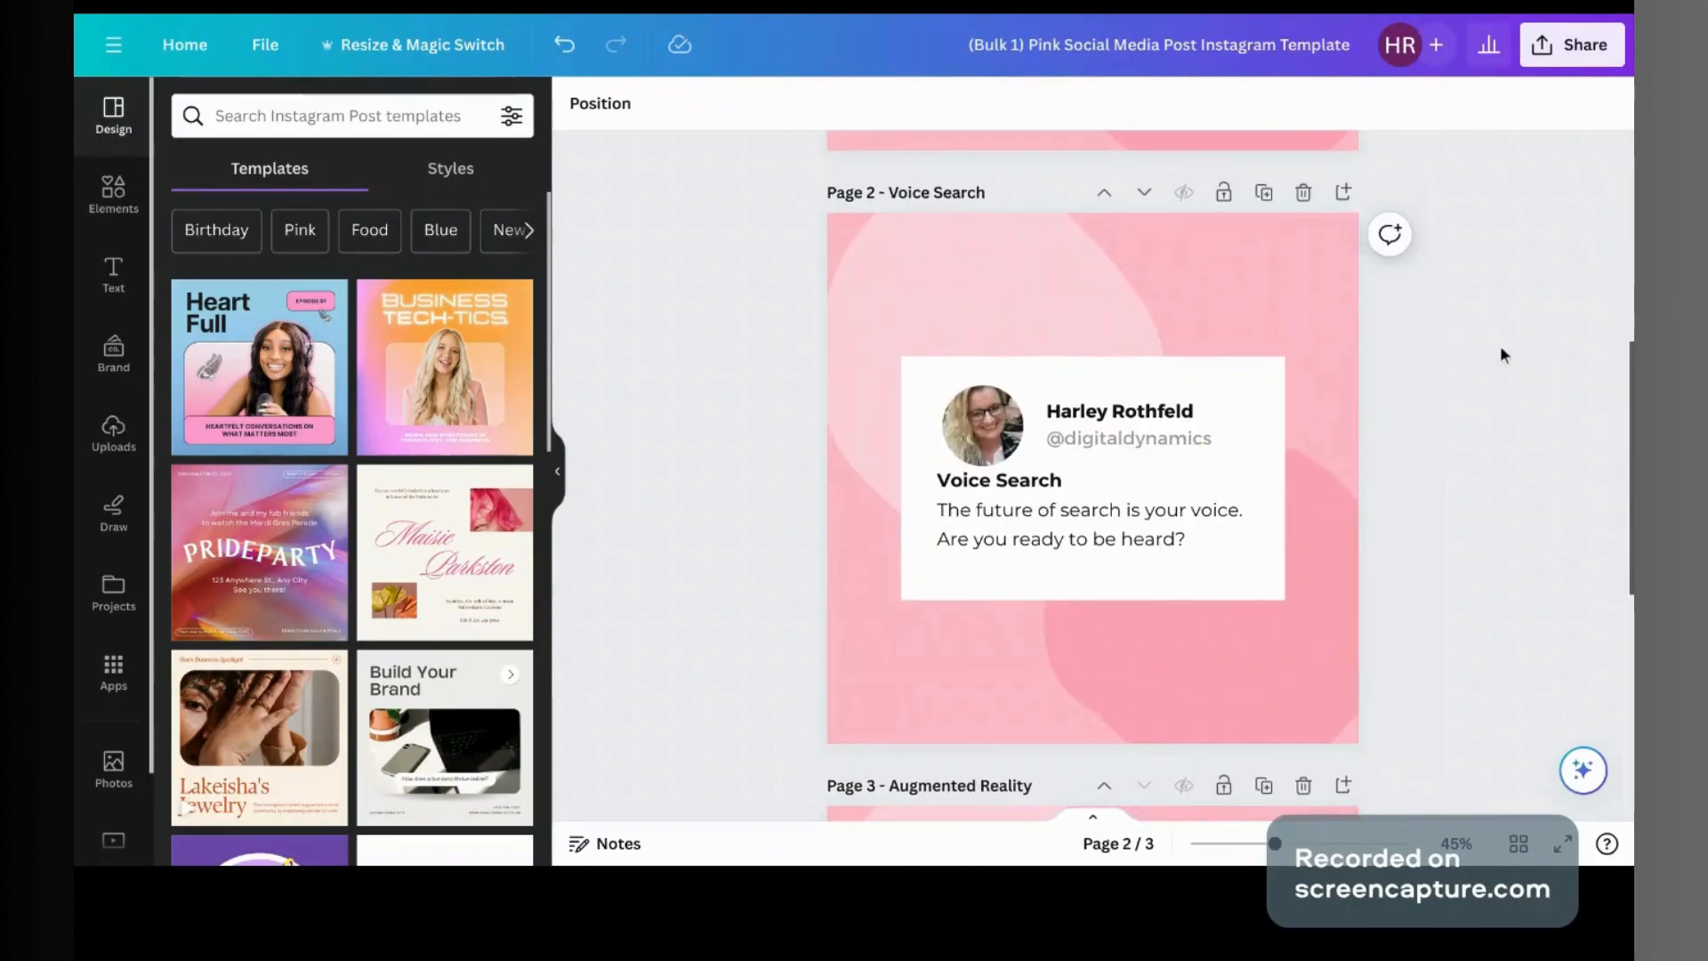
scroll(1093, 471, down, 6)
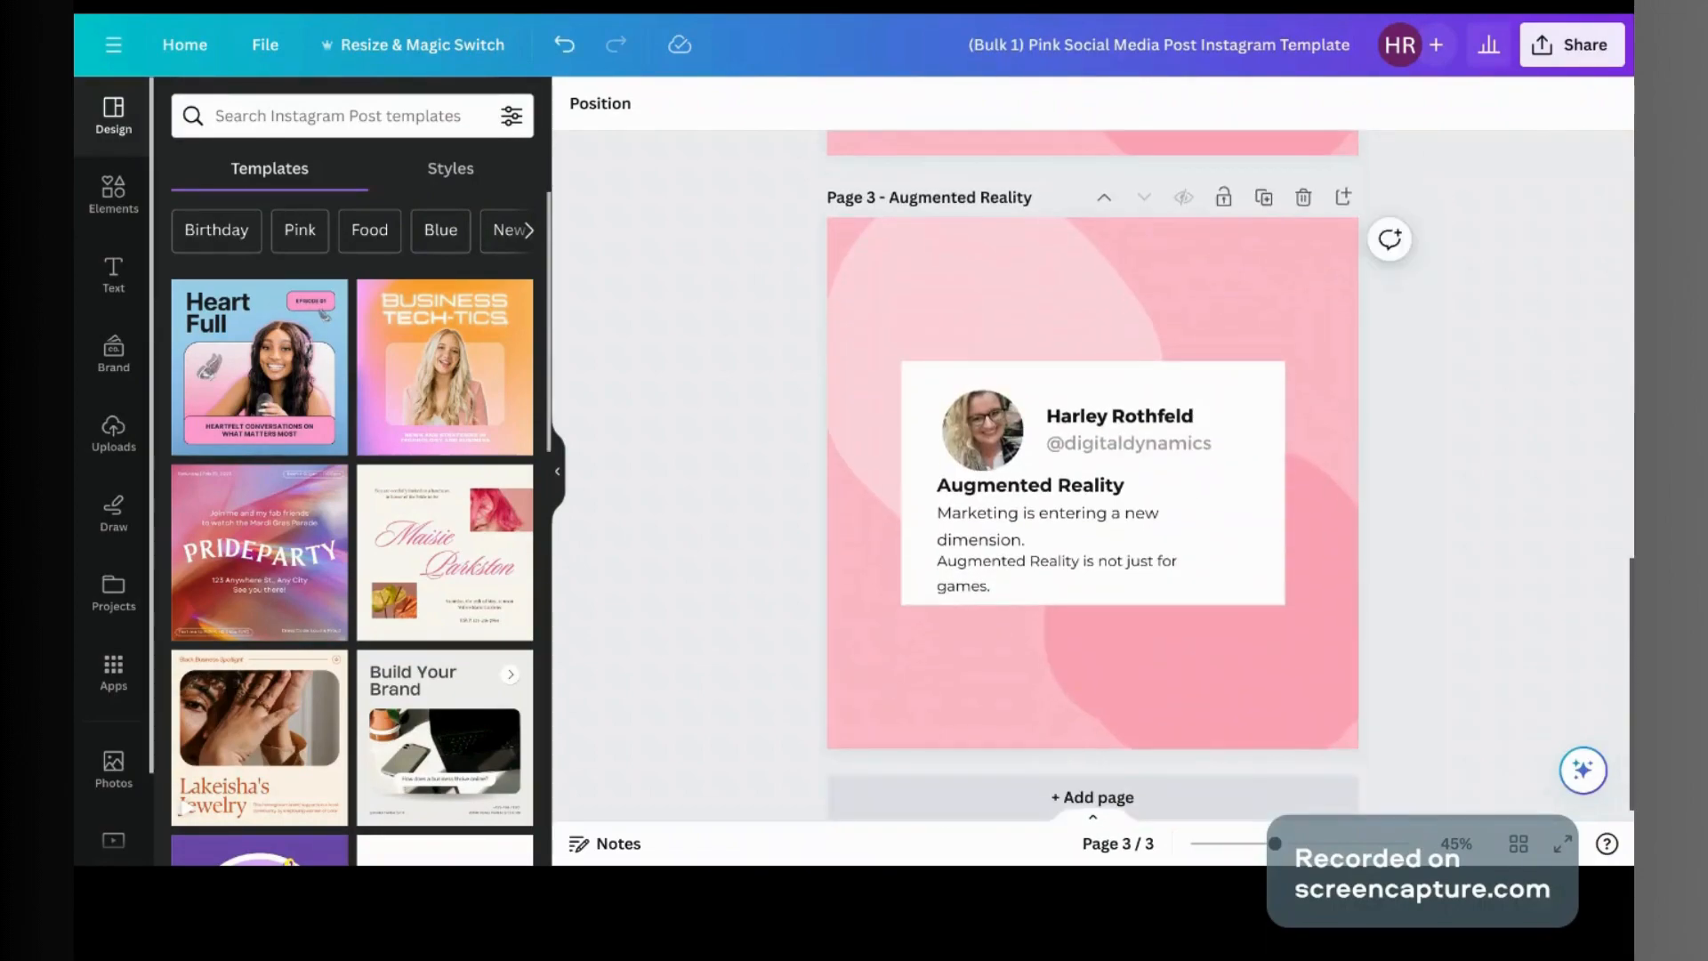
scroll(1092, 472, down, 1)
Step: Set the PNG download to include all three 1080 × 1080 pages
click(1572, 45)
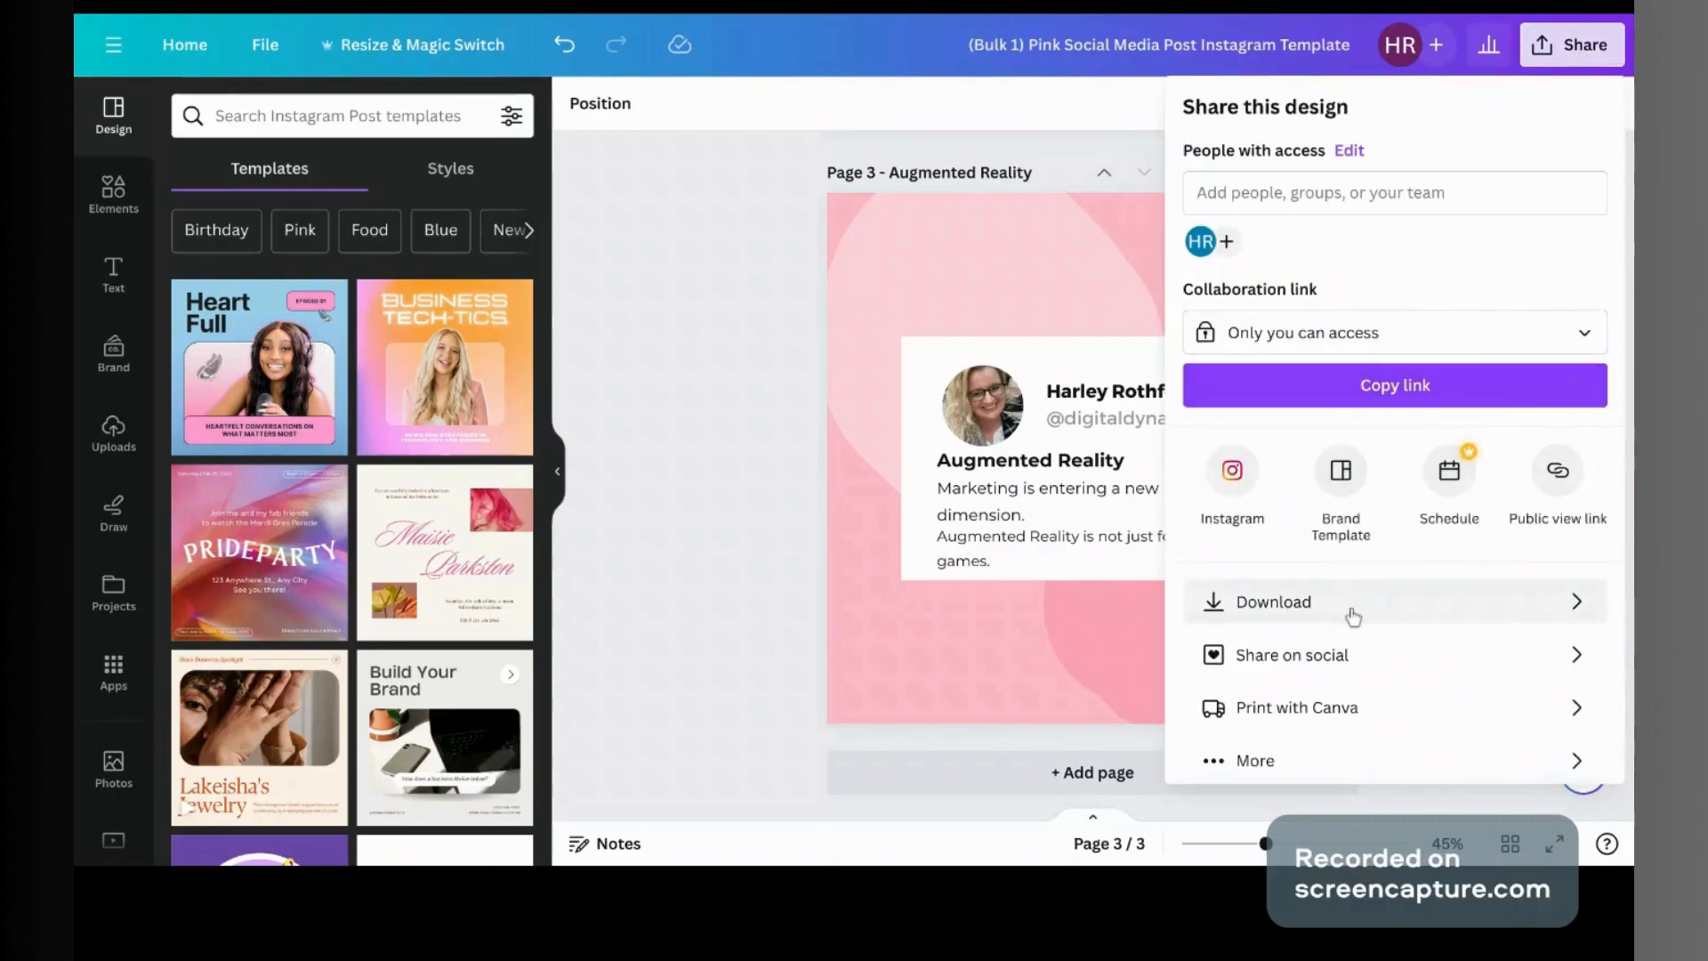
click(1353, 616)
click(1246, 448)
scroll(1246, 526, down, 1)
scroll(1245, 525, up, 1)
click(1479, 783)
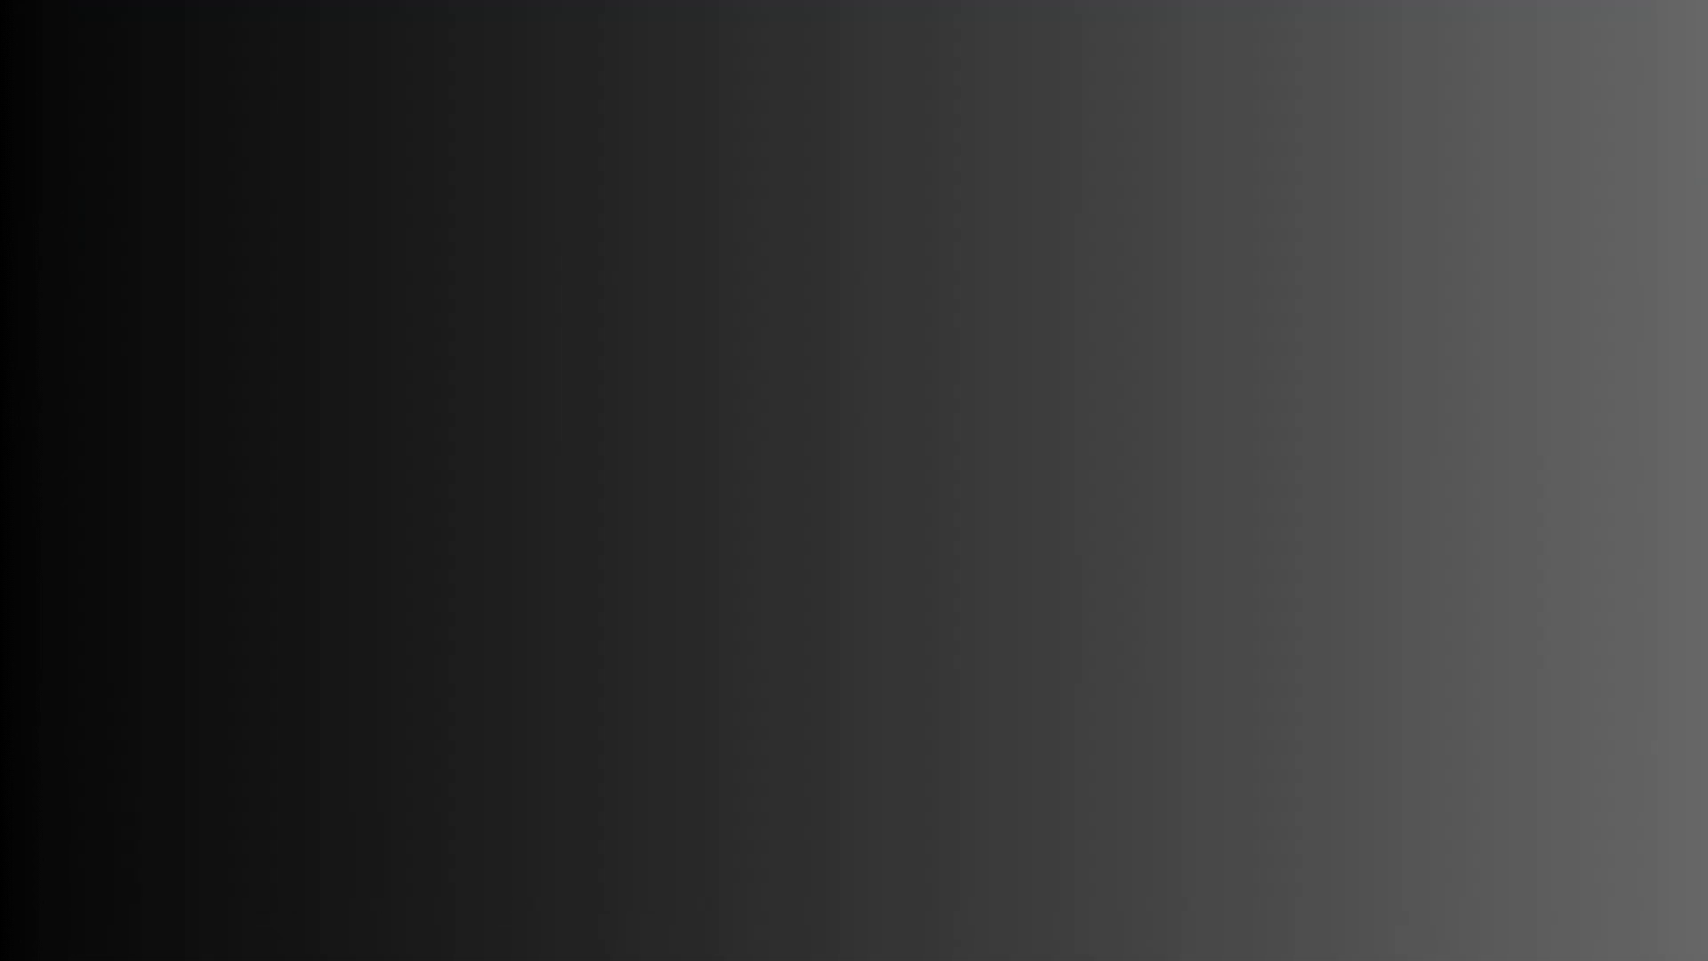